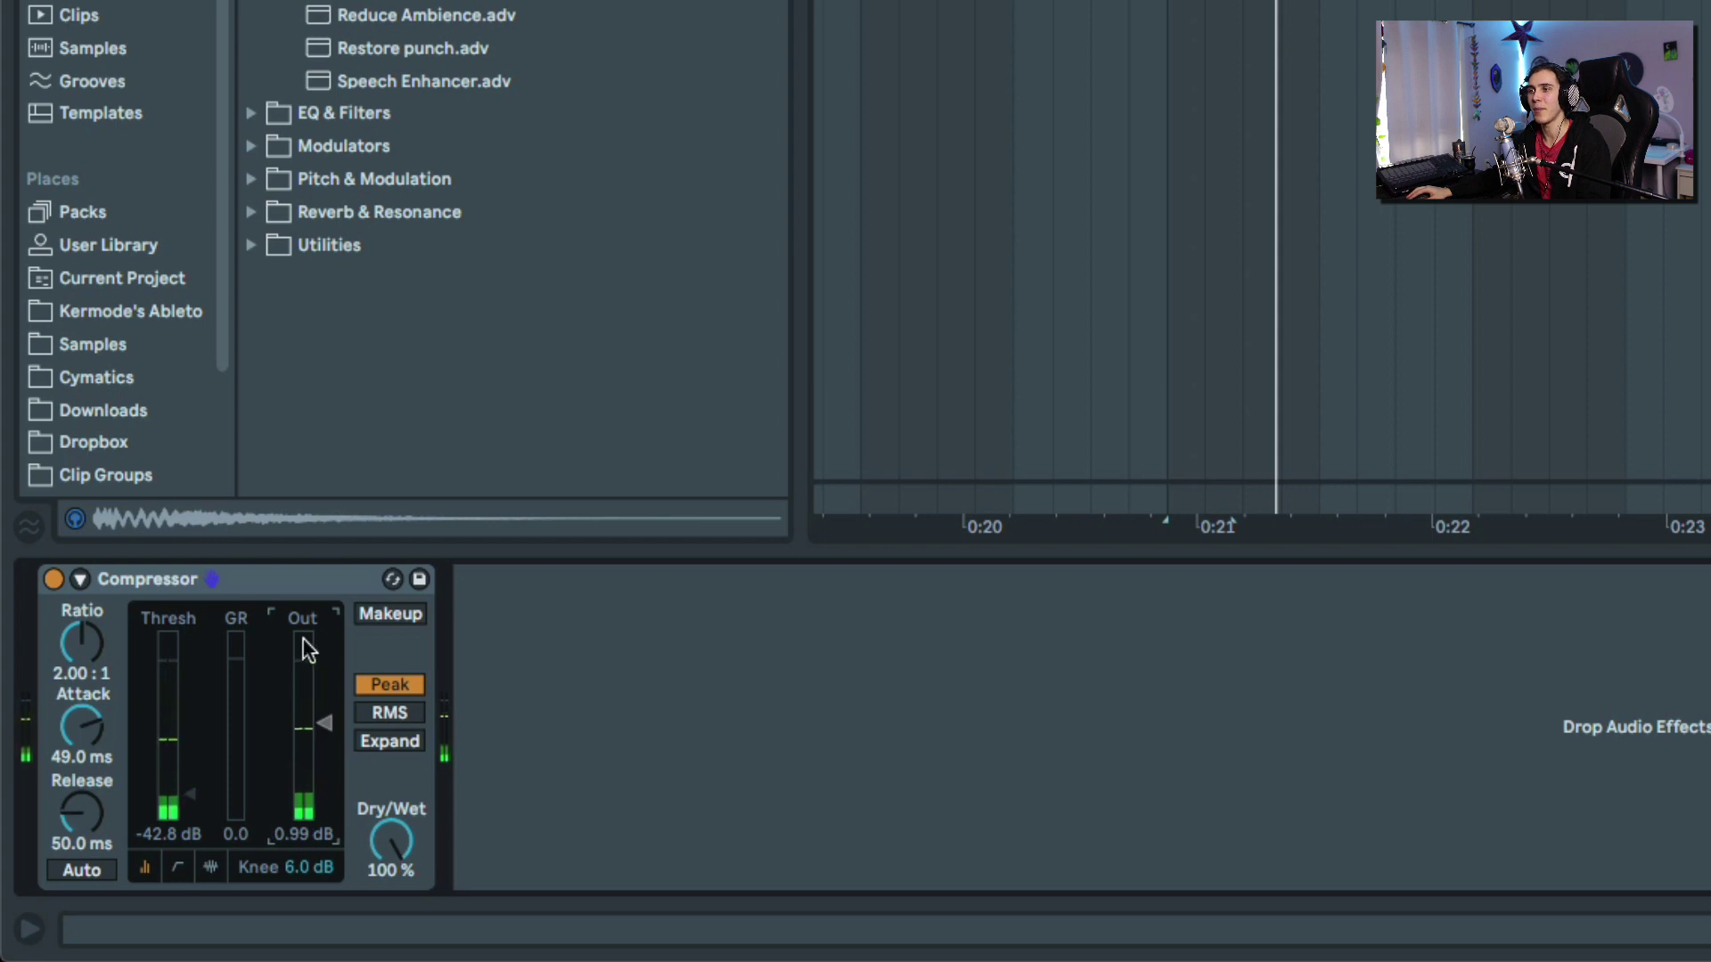
Step: Raise the Compressor's output gain to 8.92 dB and play the drum sound to hear it
key(space)
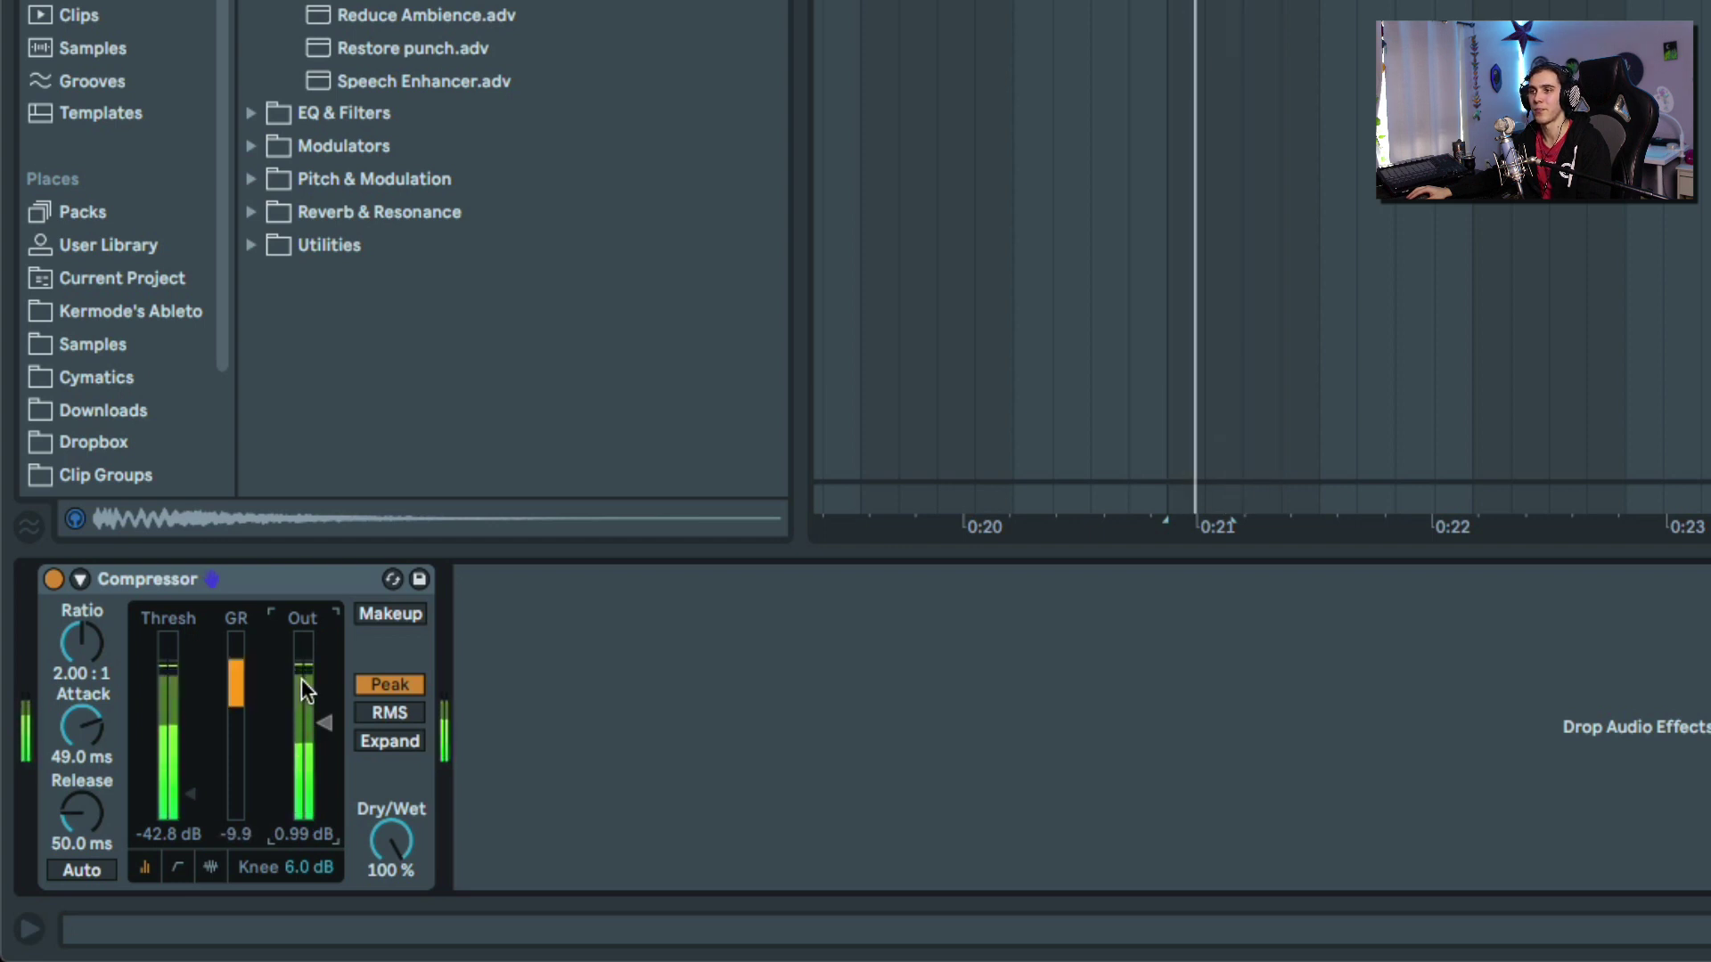
key(space)
drag(327, 714, 324, 704)
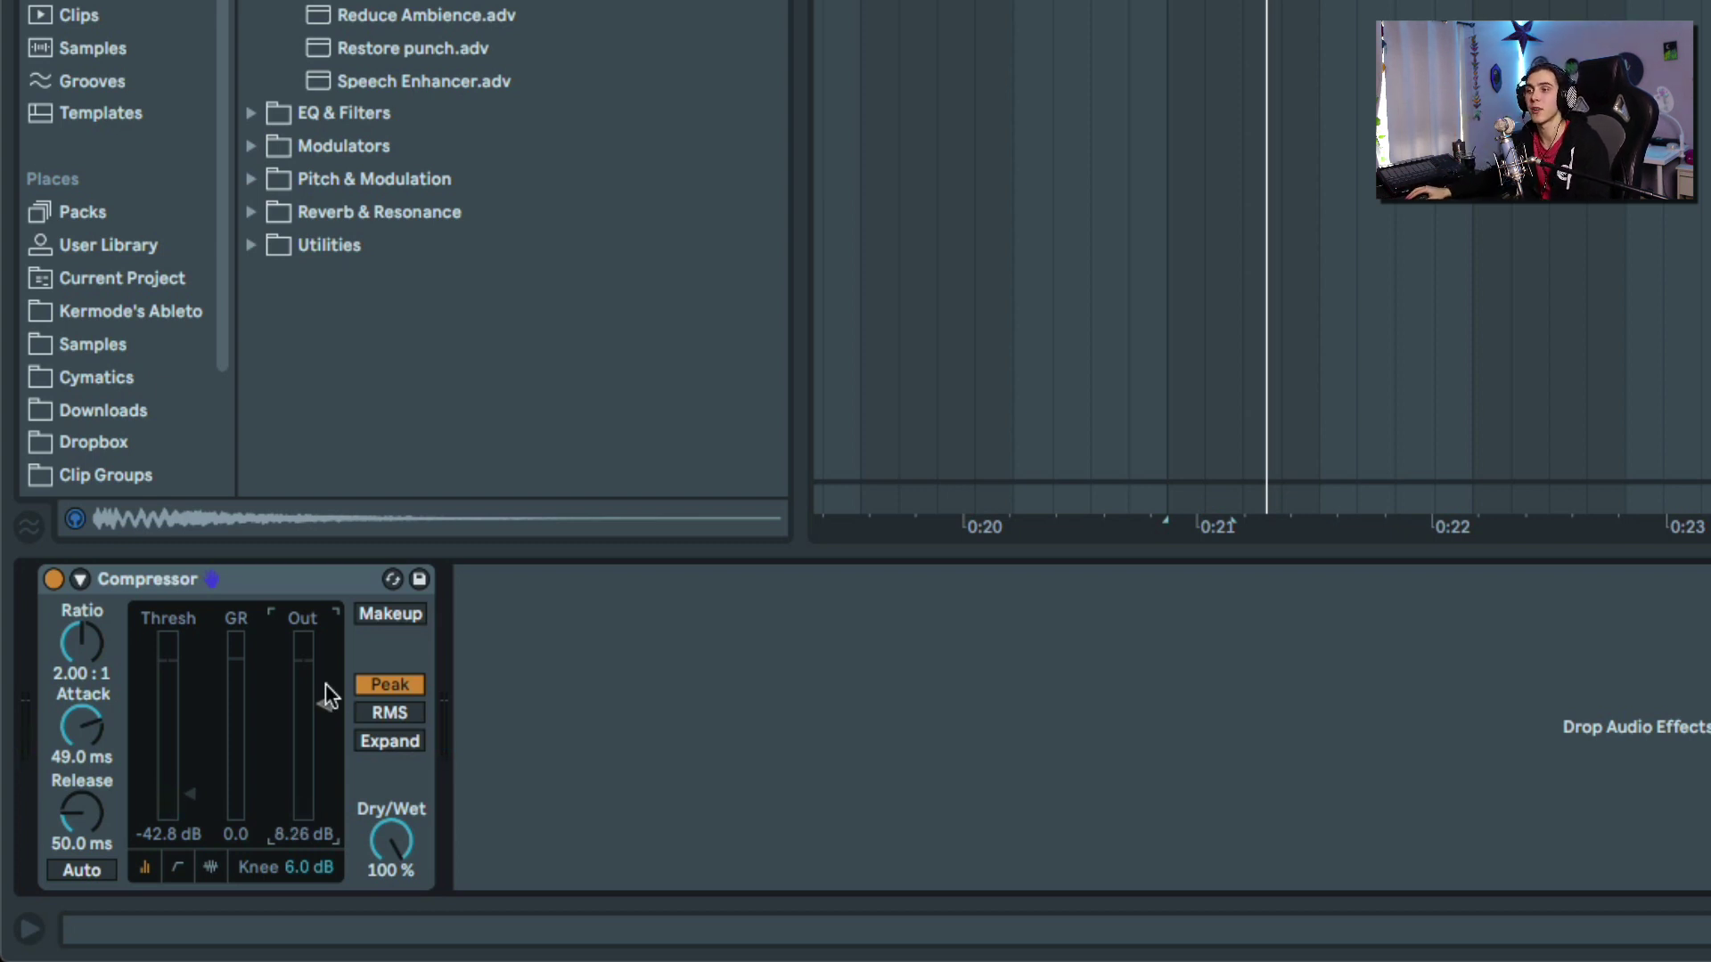
key(space)
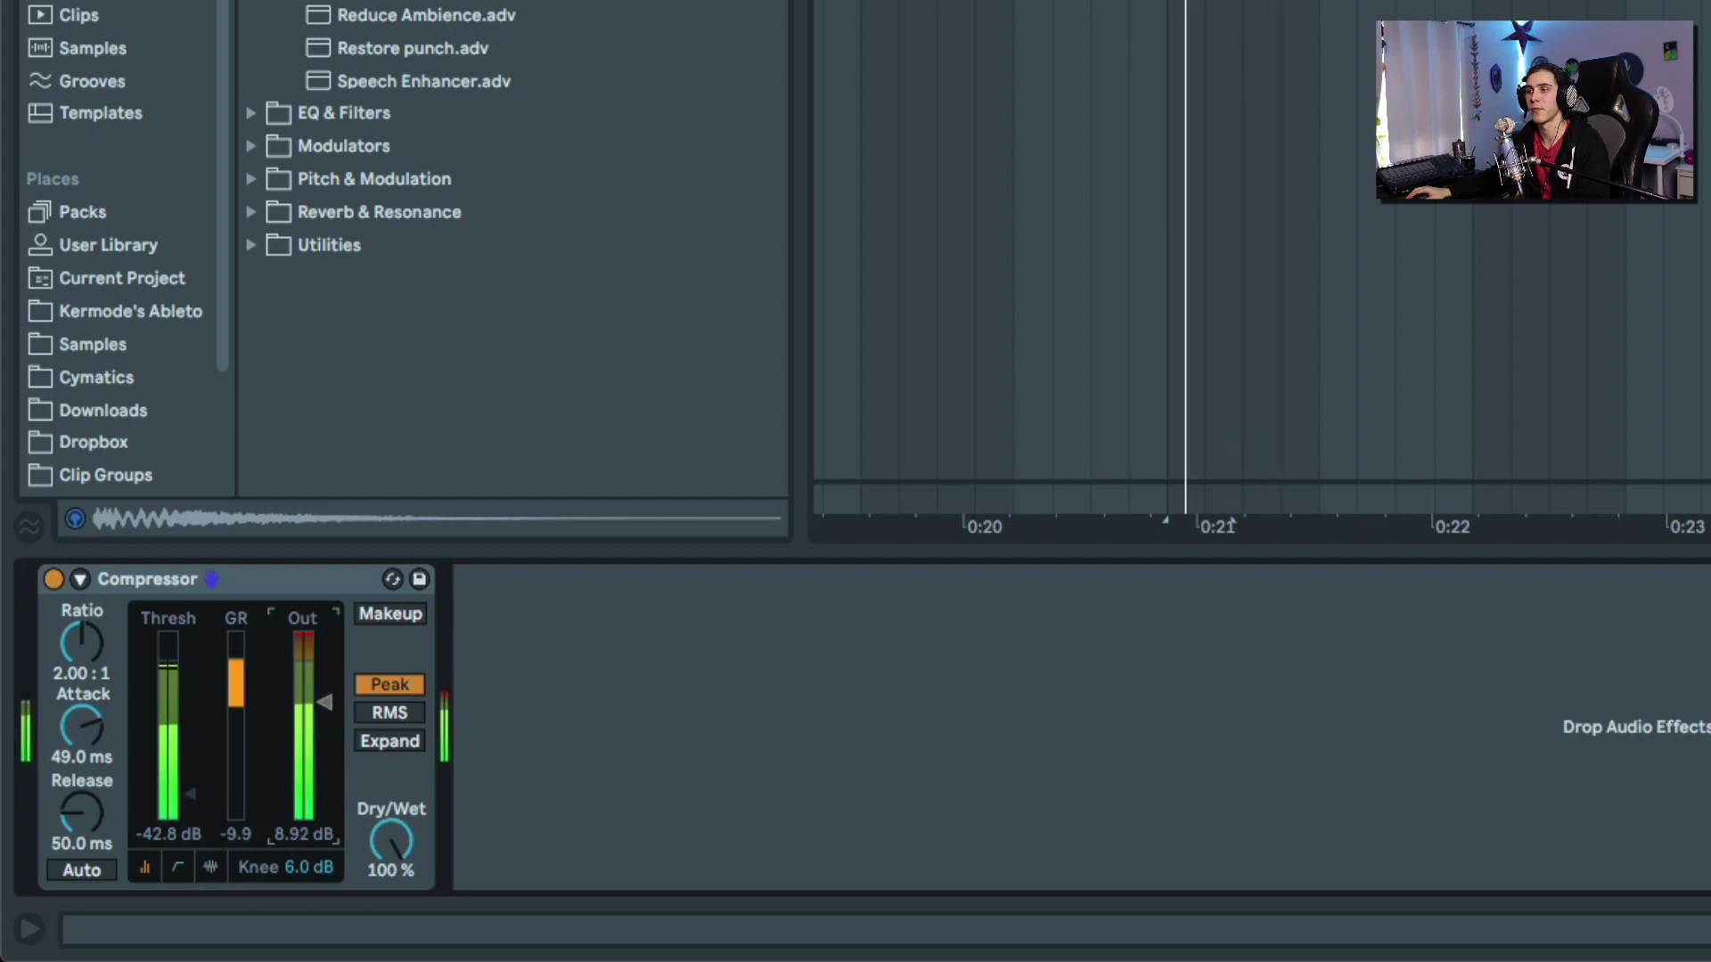
Step: Compare the drum sound with the Compressor bypassed and enabled during playback
click(53, 581)
click(54, 580)
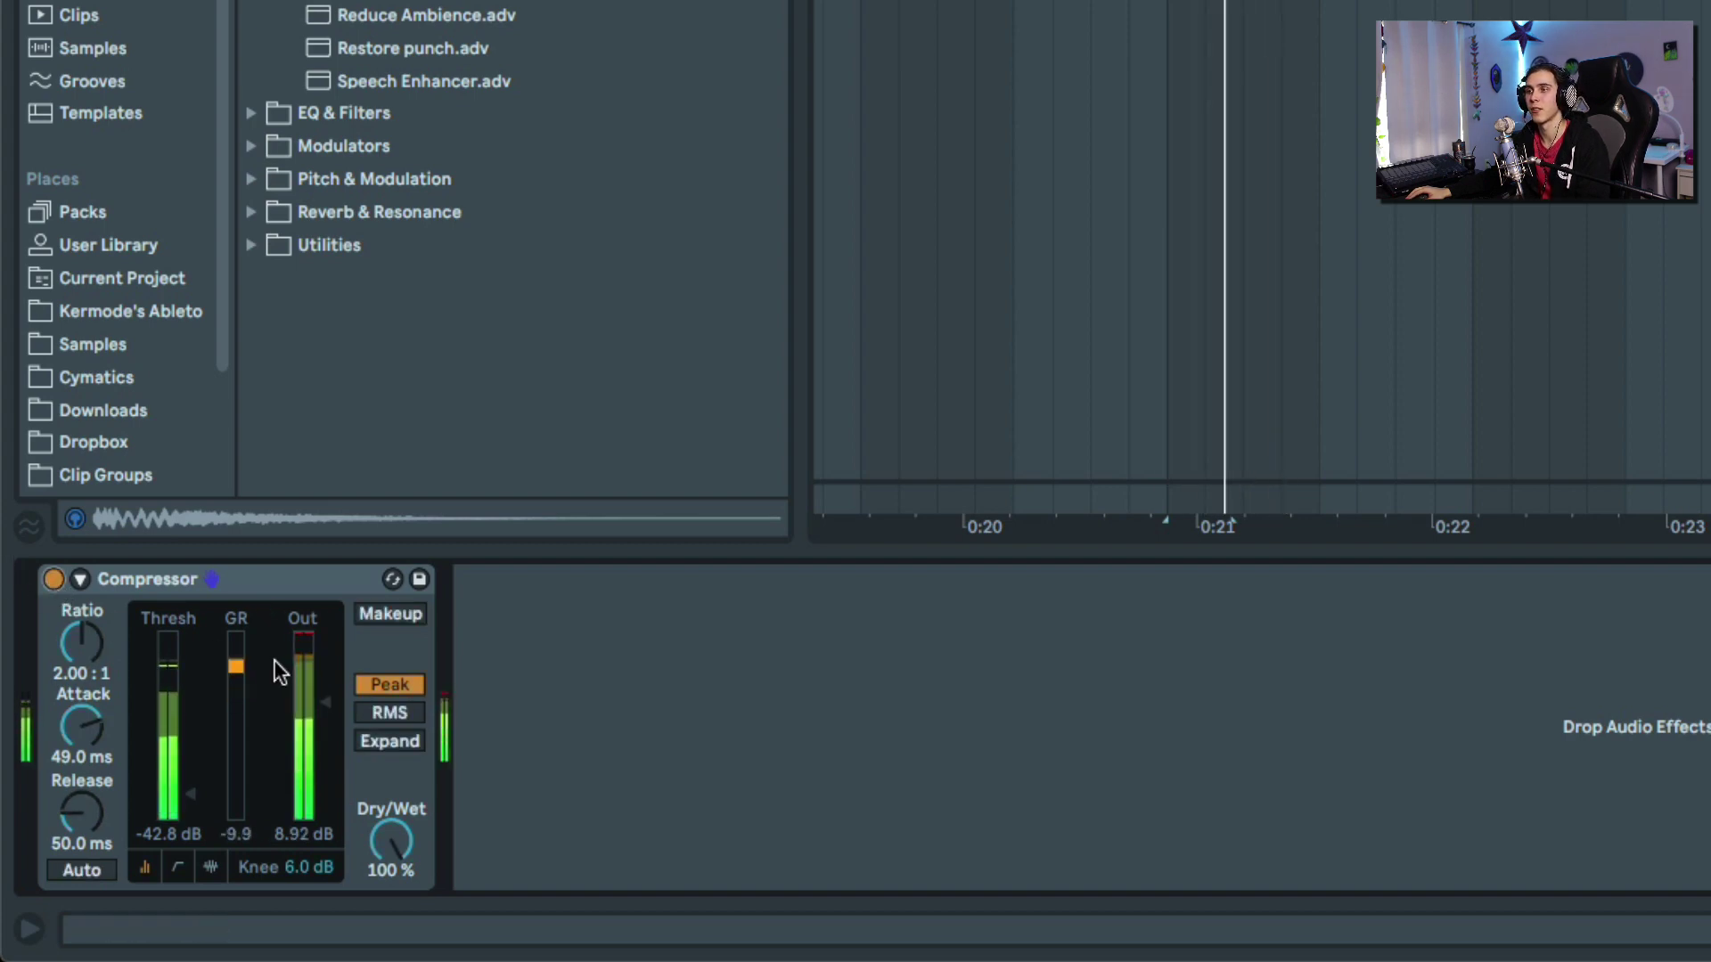
click(54, 580)
click(54, 580)
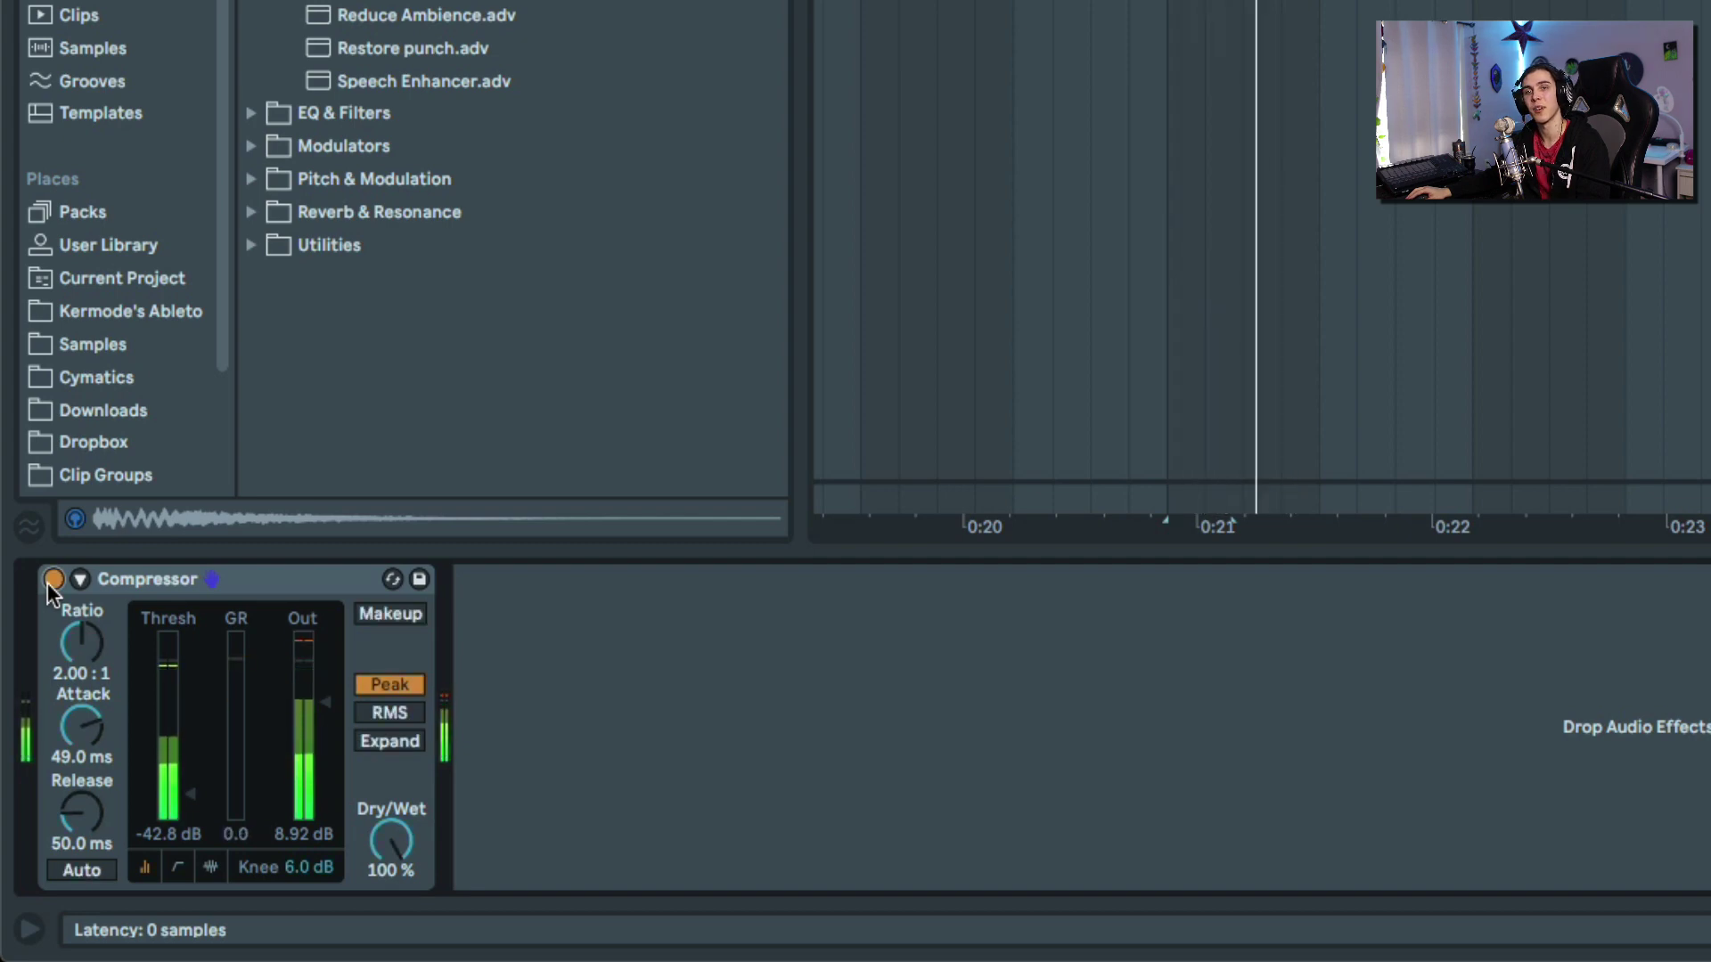
click(53, 580)
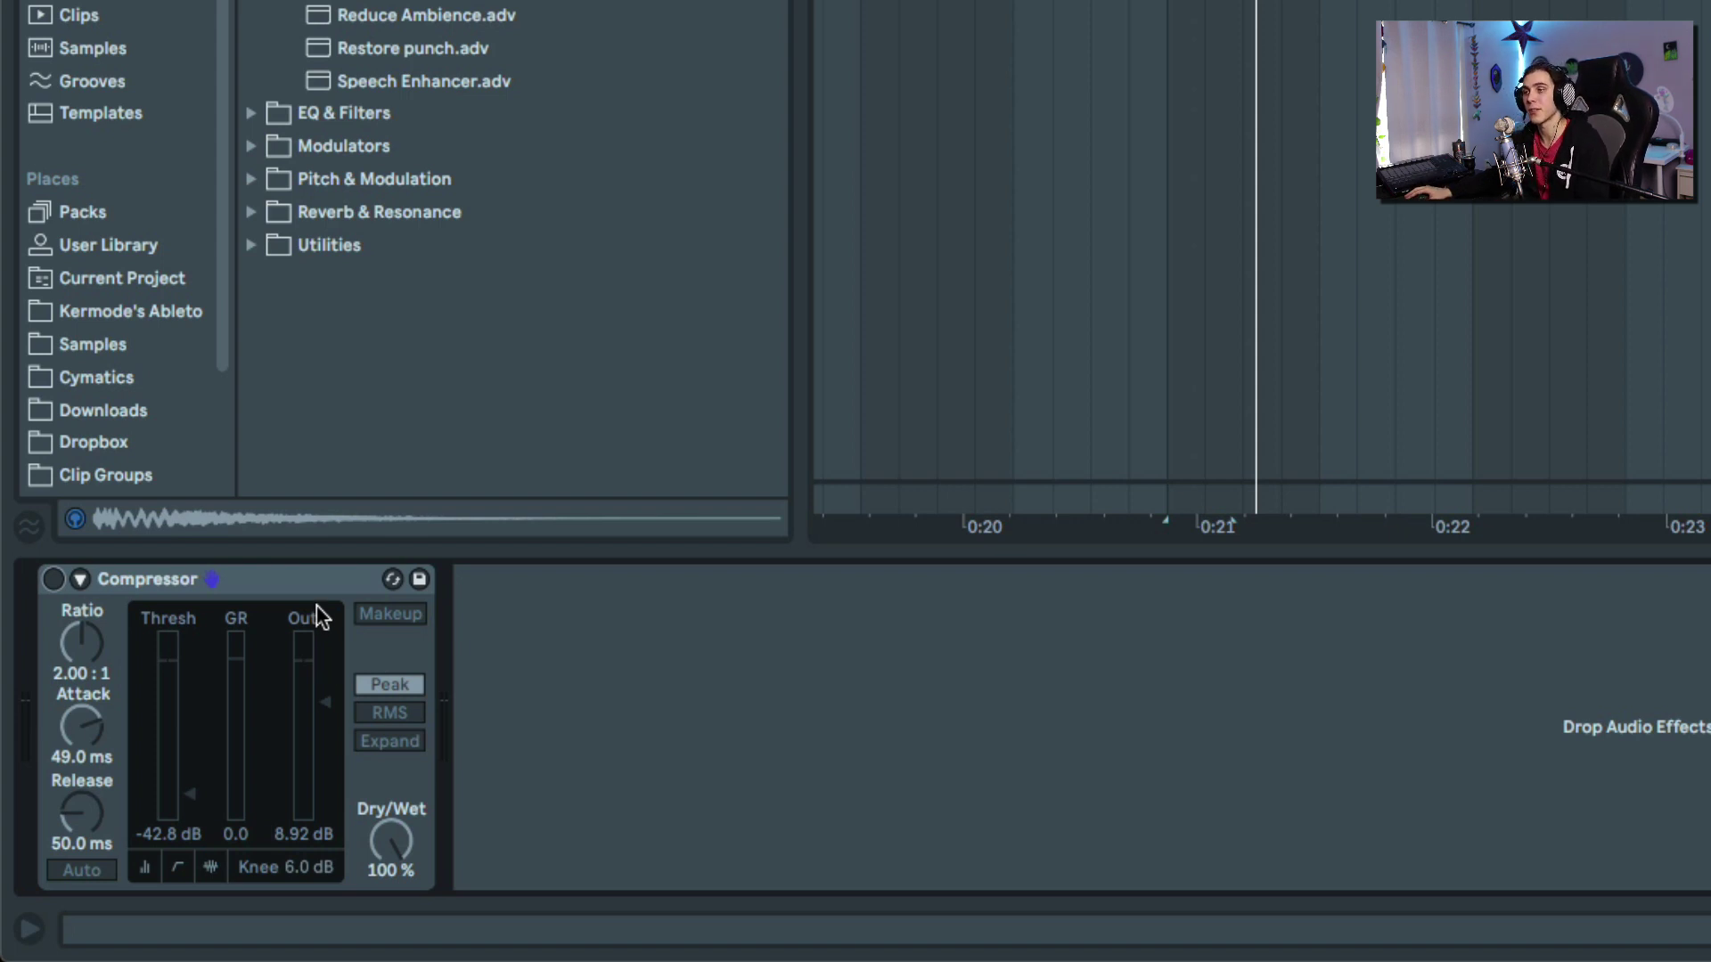
Step: Play the sound uncompressed, re-enable the Compressor and shorten its attack time
key(space)
click(53, 580)
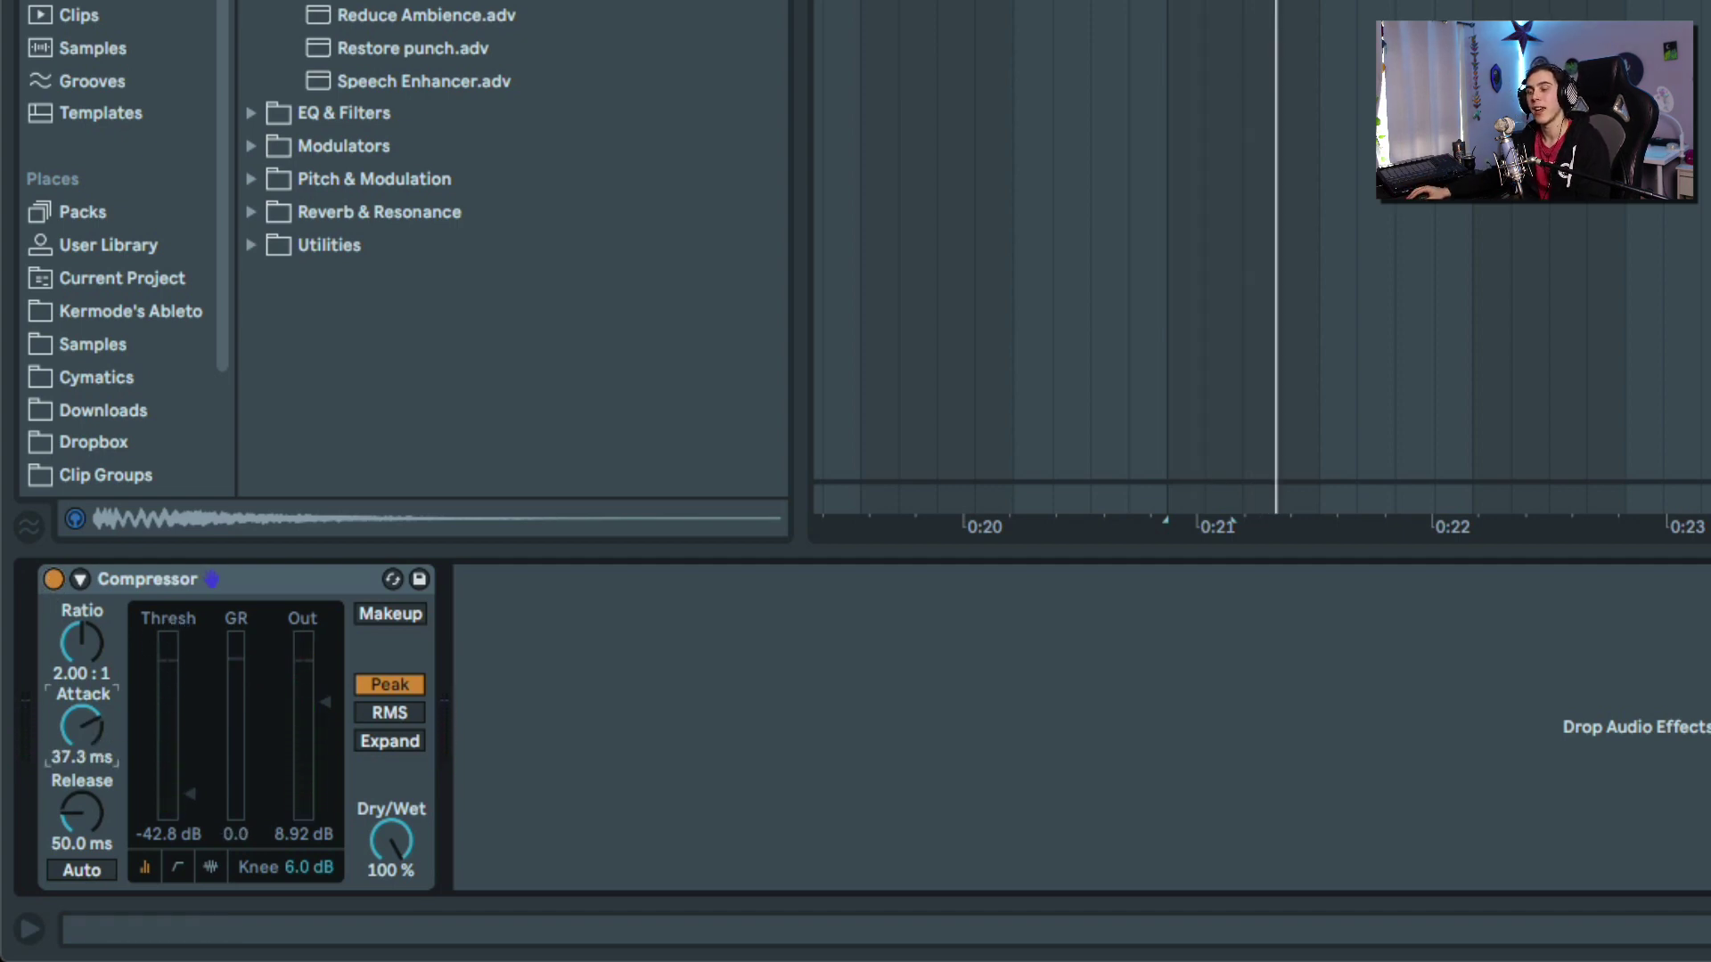
mouse_move(81, 726)
mouse_down()
mouse_move(81, 769)
mouse_move(81, 673)
mouse_move(98, 748)
mouse_up()
key(space)
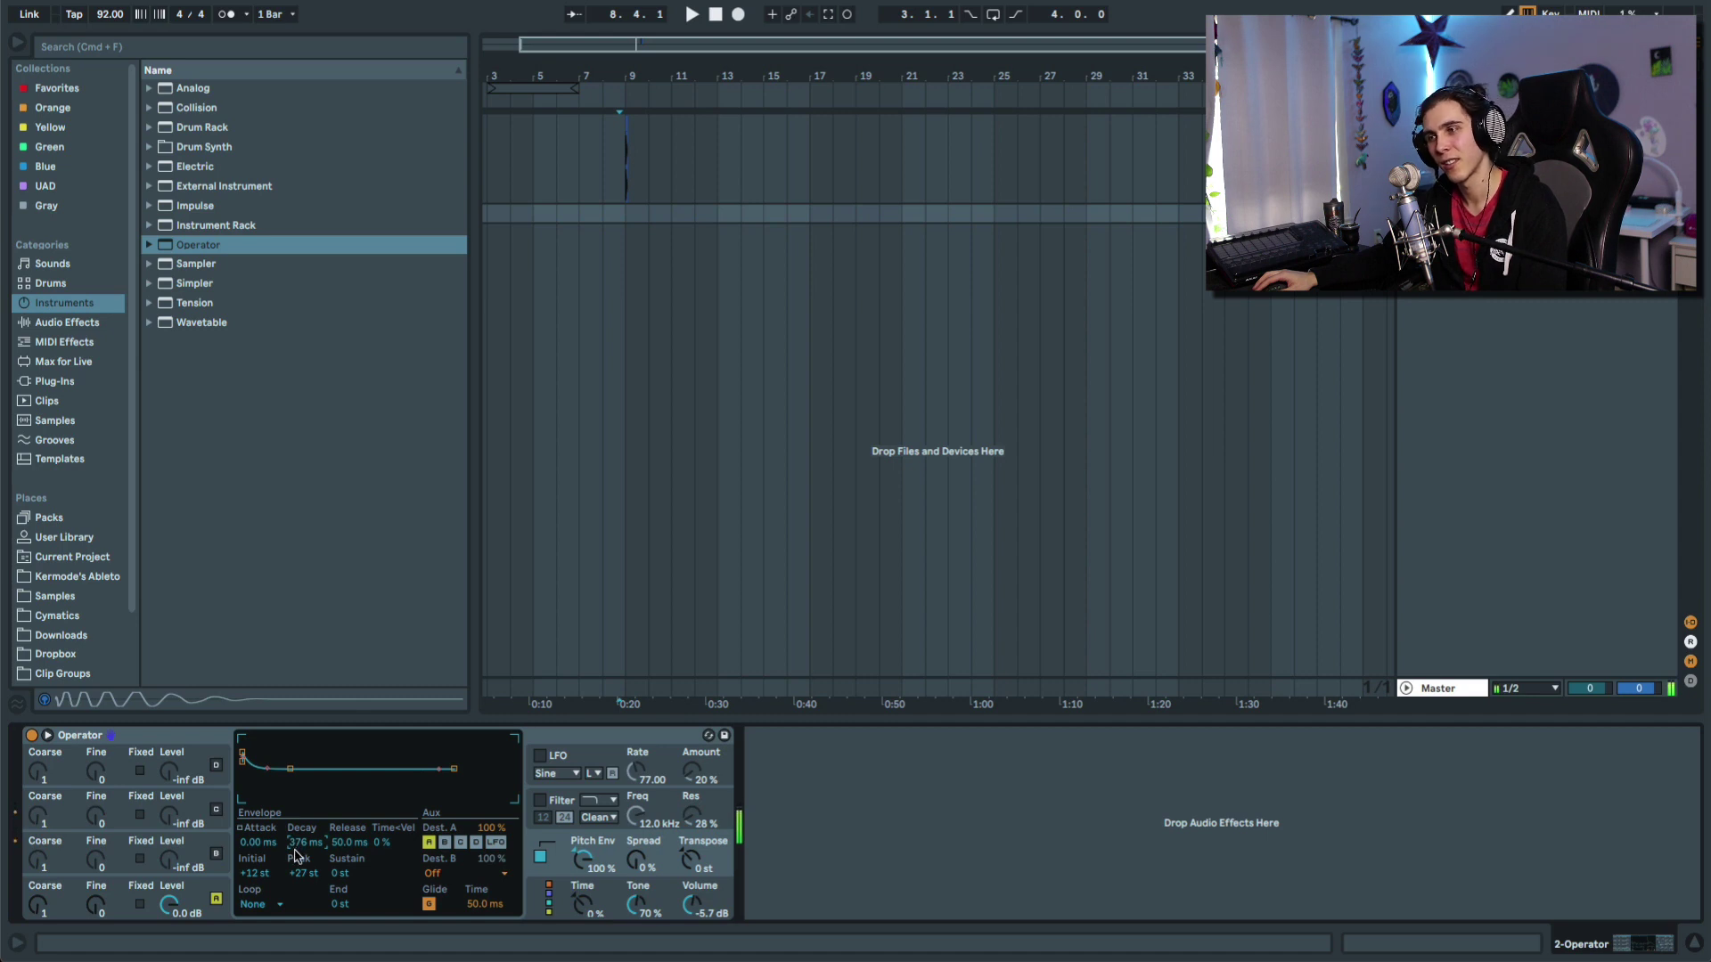
Step: Draw a descending series of low harmonics as the custom waveform of Operator's oscillator A
click(174, 896)
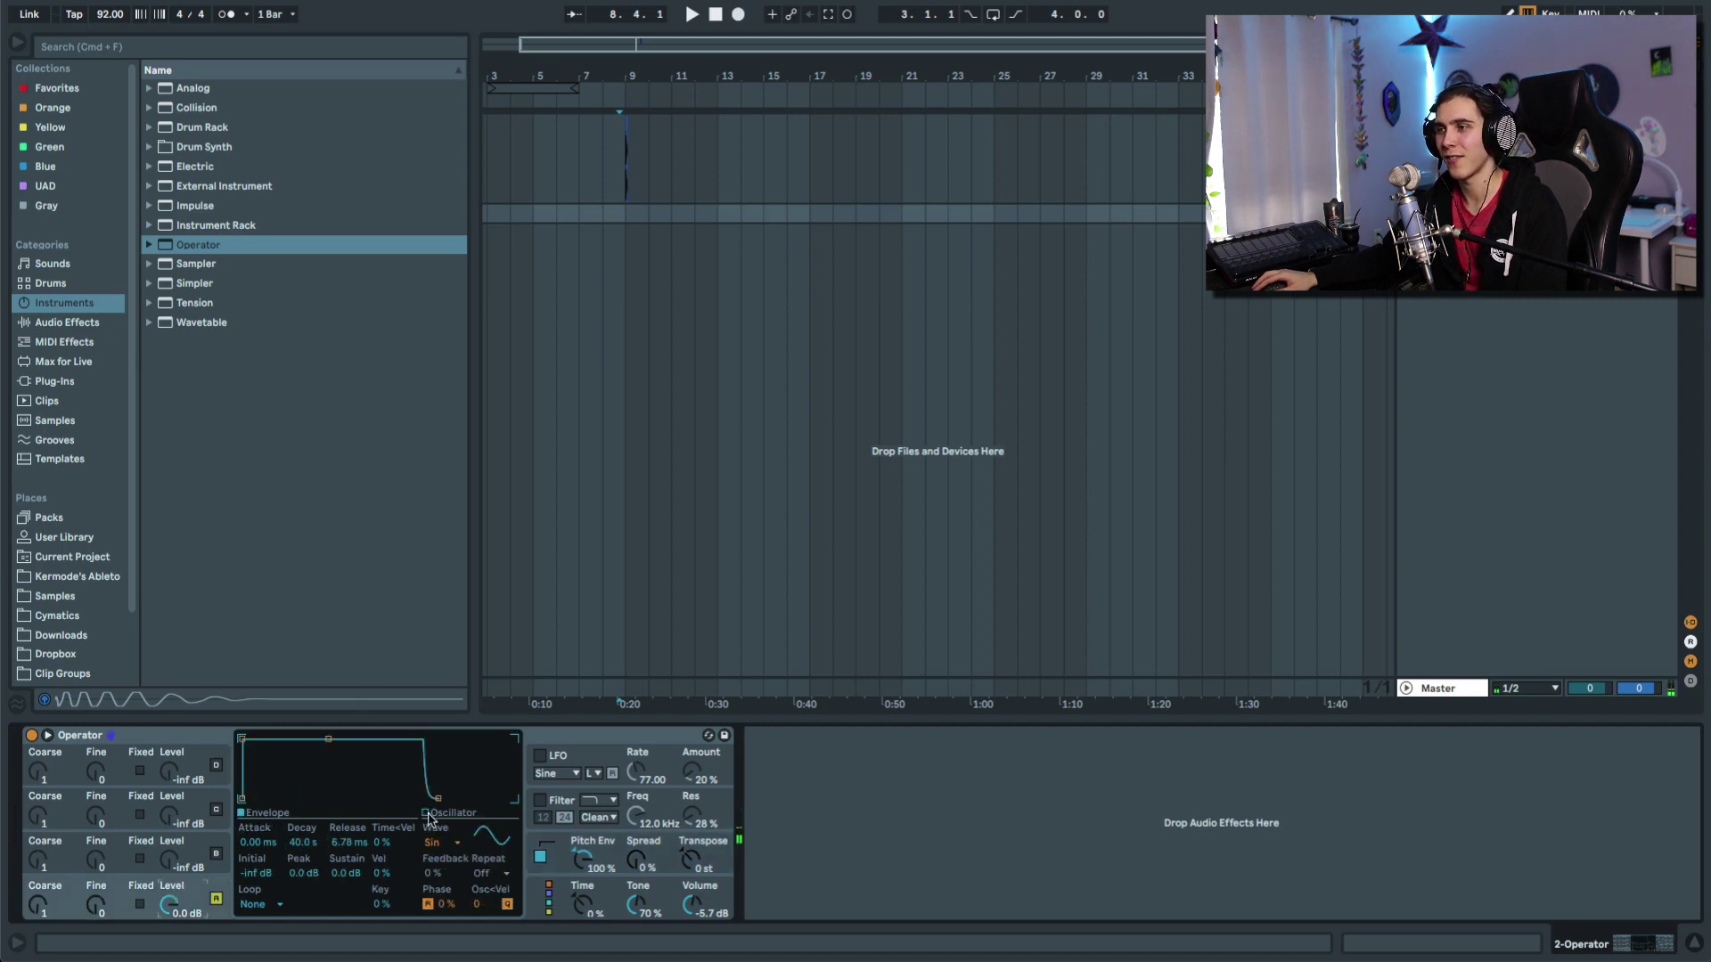
drag(248, 752, 273, 800)
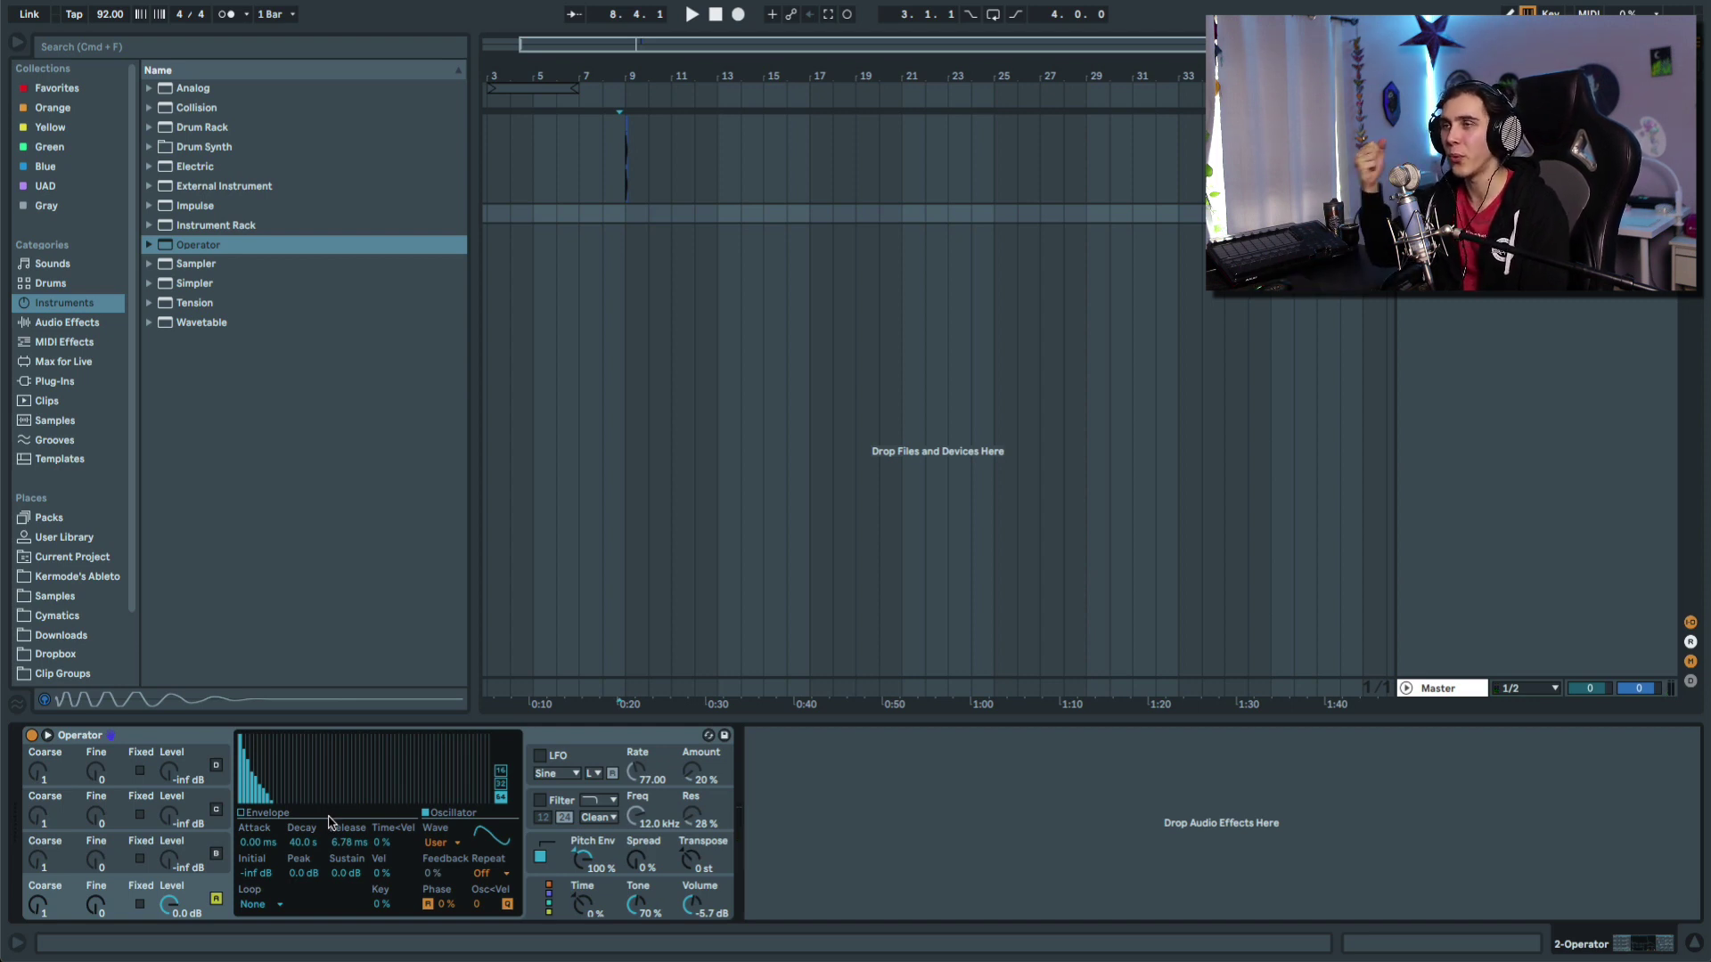
Step: Replace the Operator instrument on the MIDI track with a Sampler loaded with the snare from the arrangement
click(588, 734)
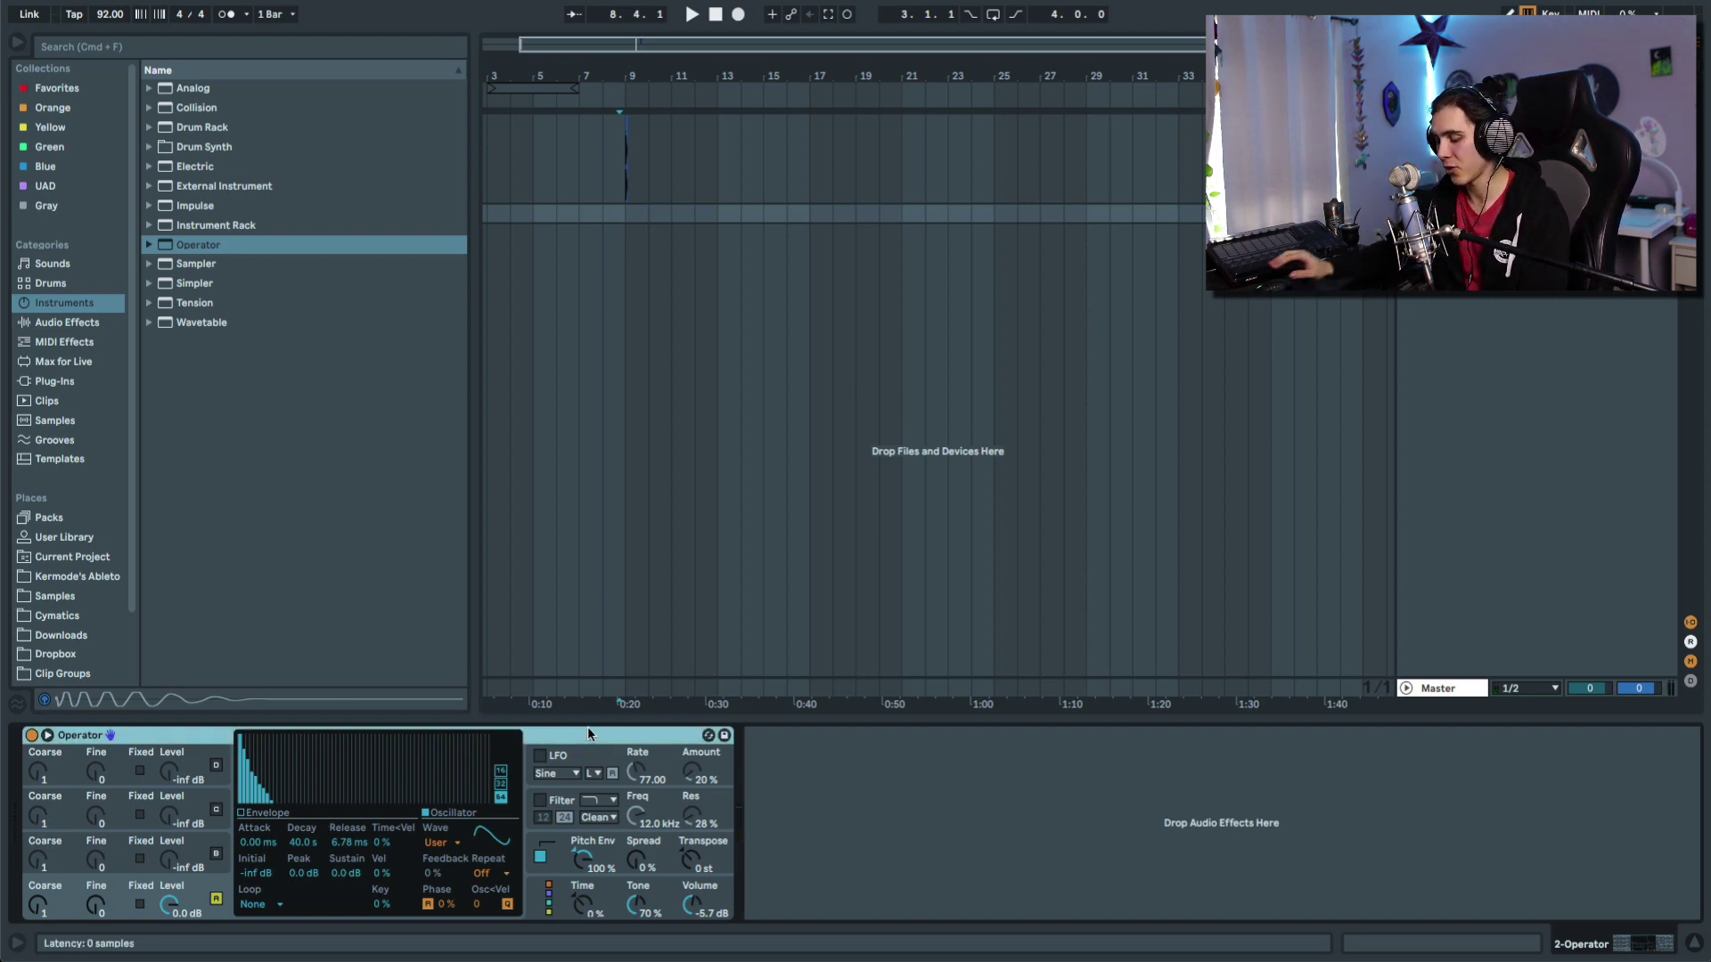
key(Delete)
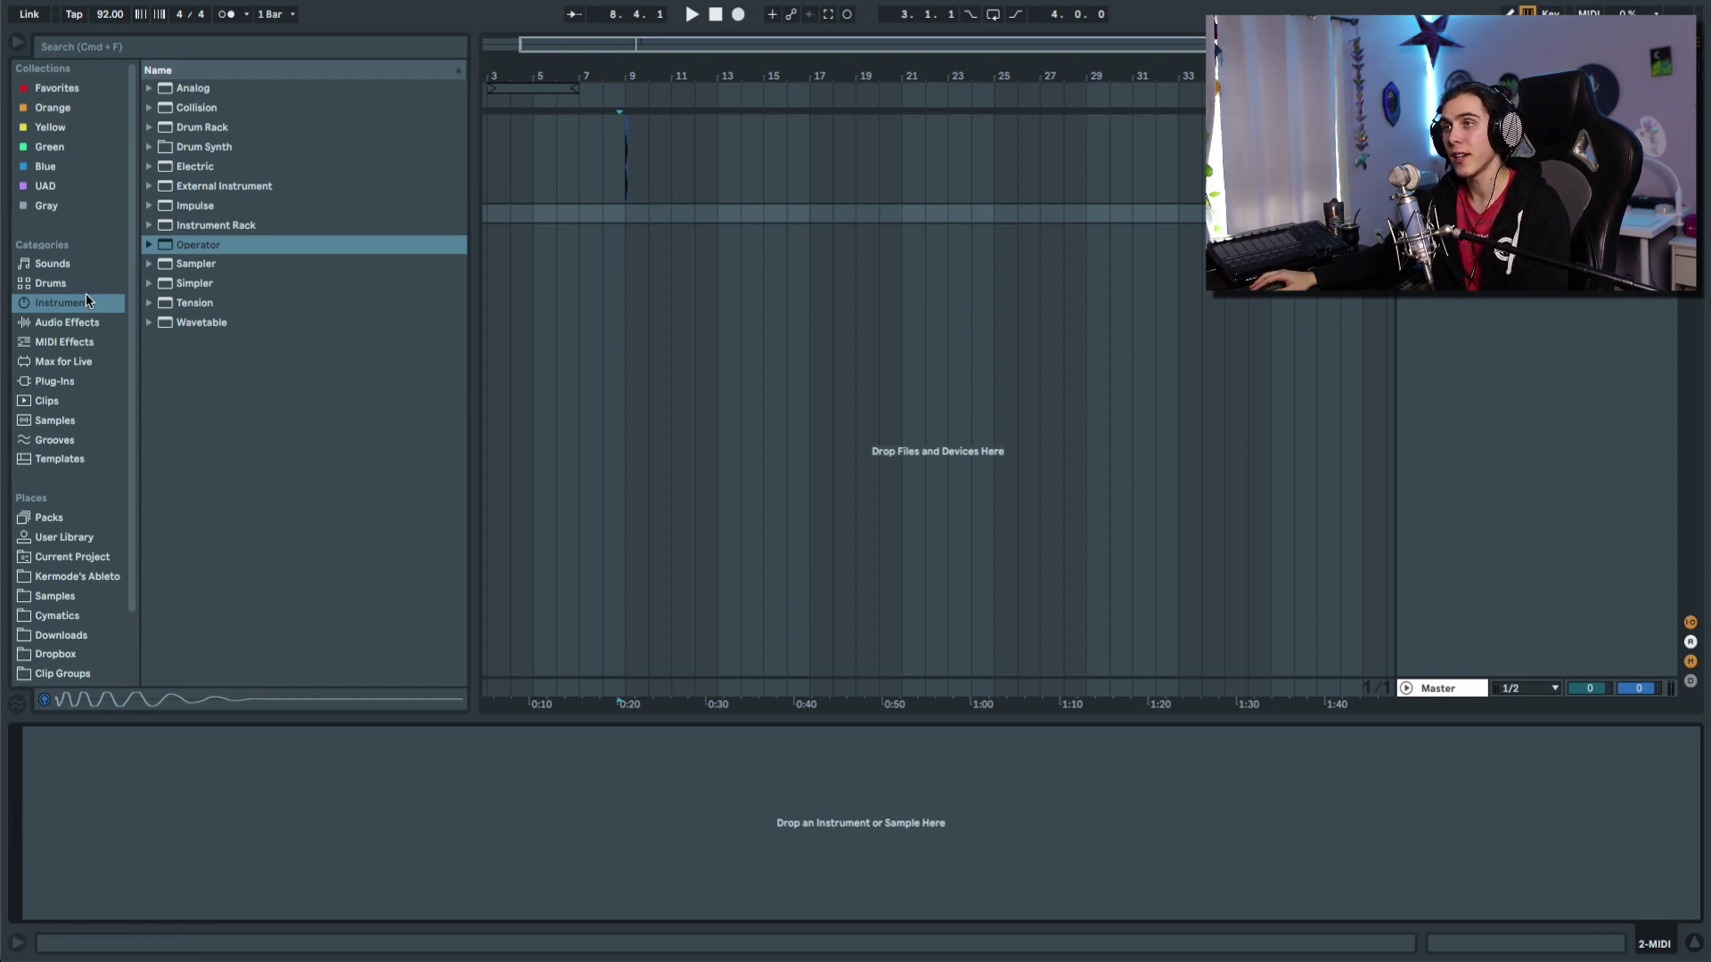
drag(192, 263, 568, 337)
drag(627, 125, 321, 793)
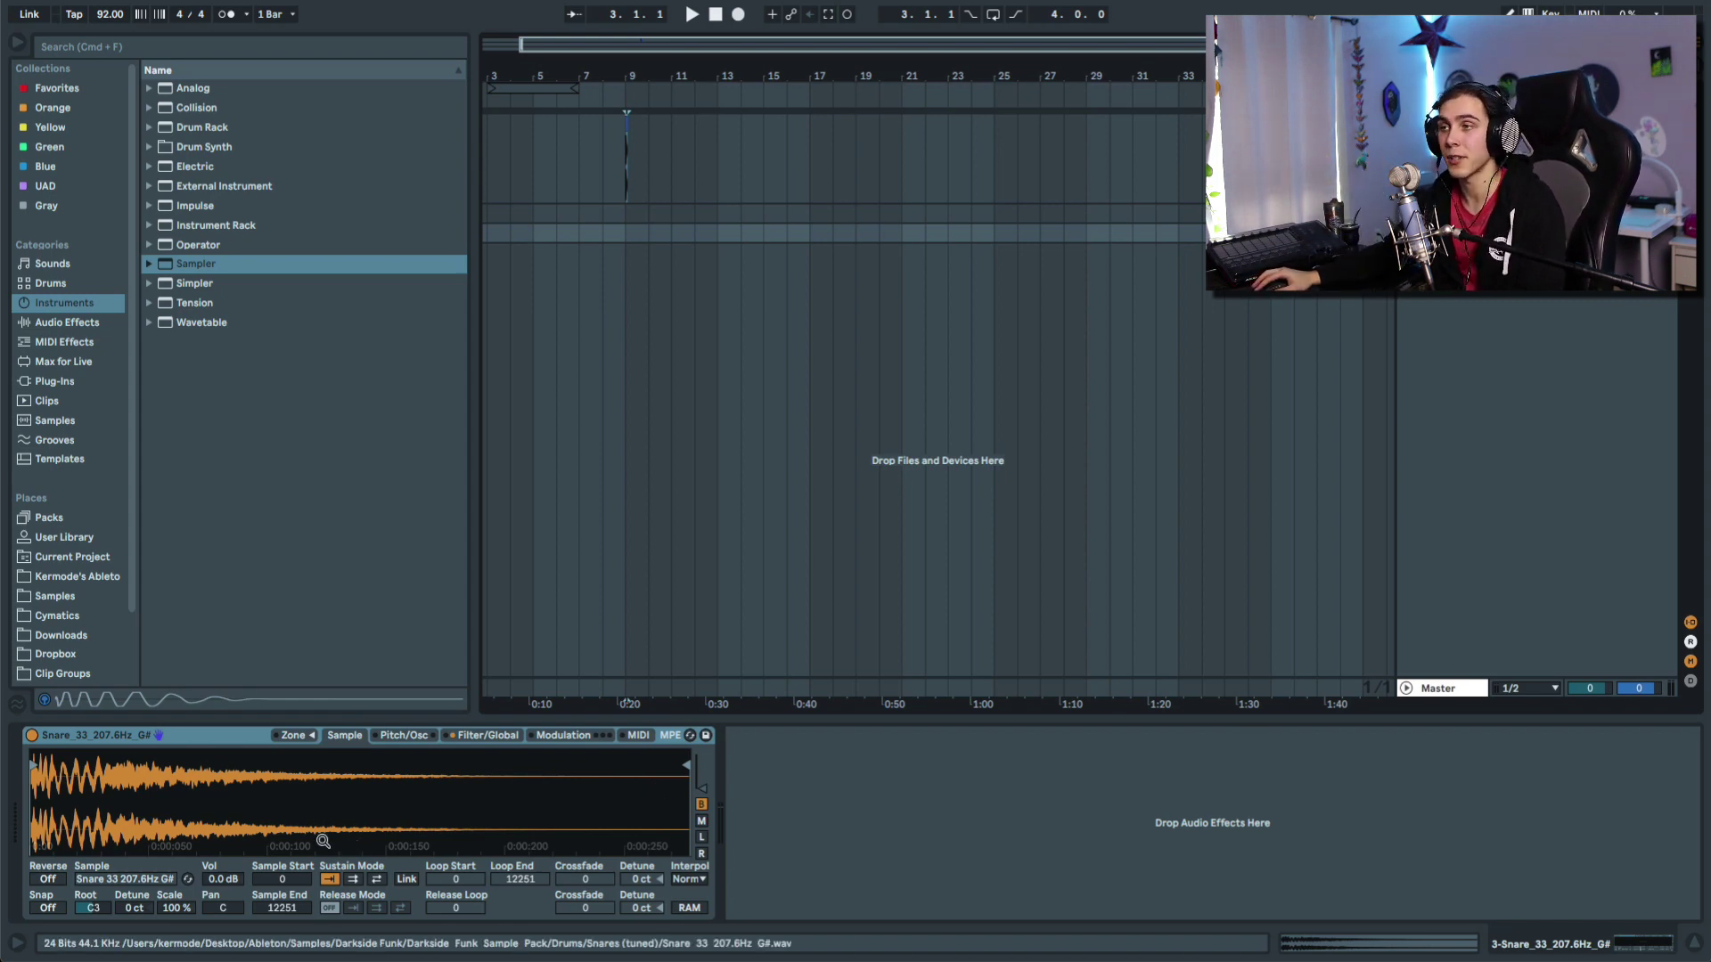
key(super+z)
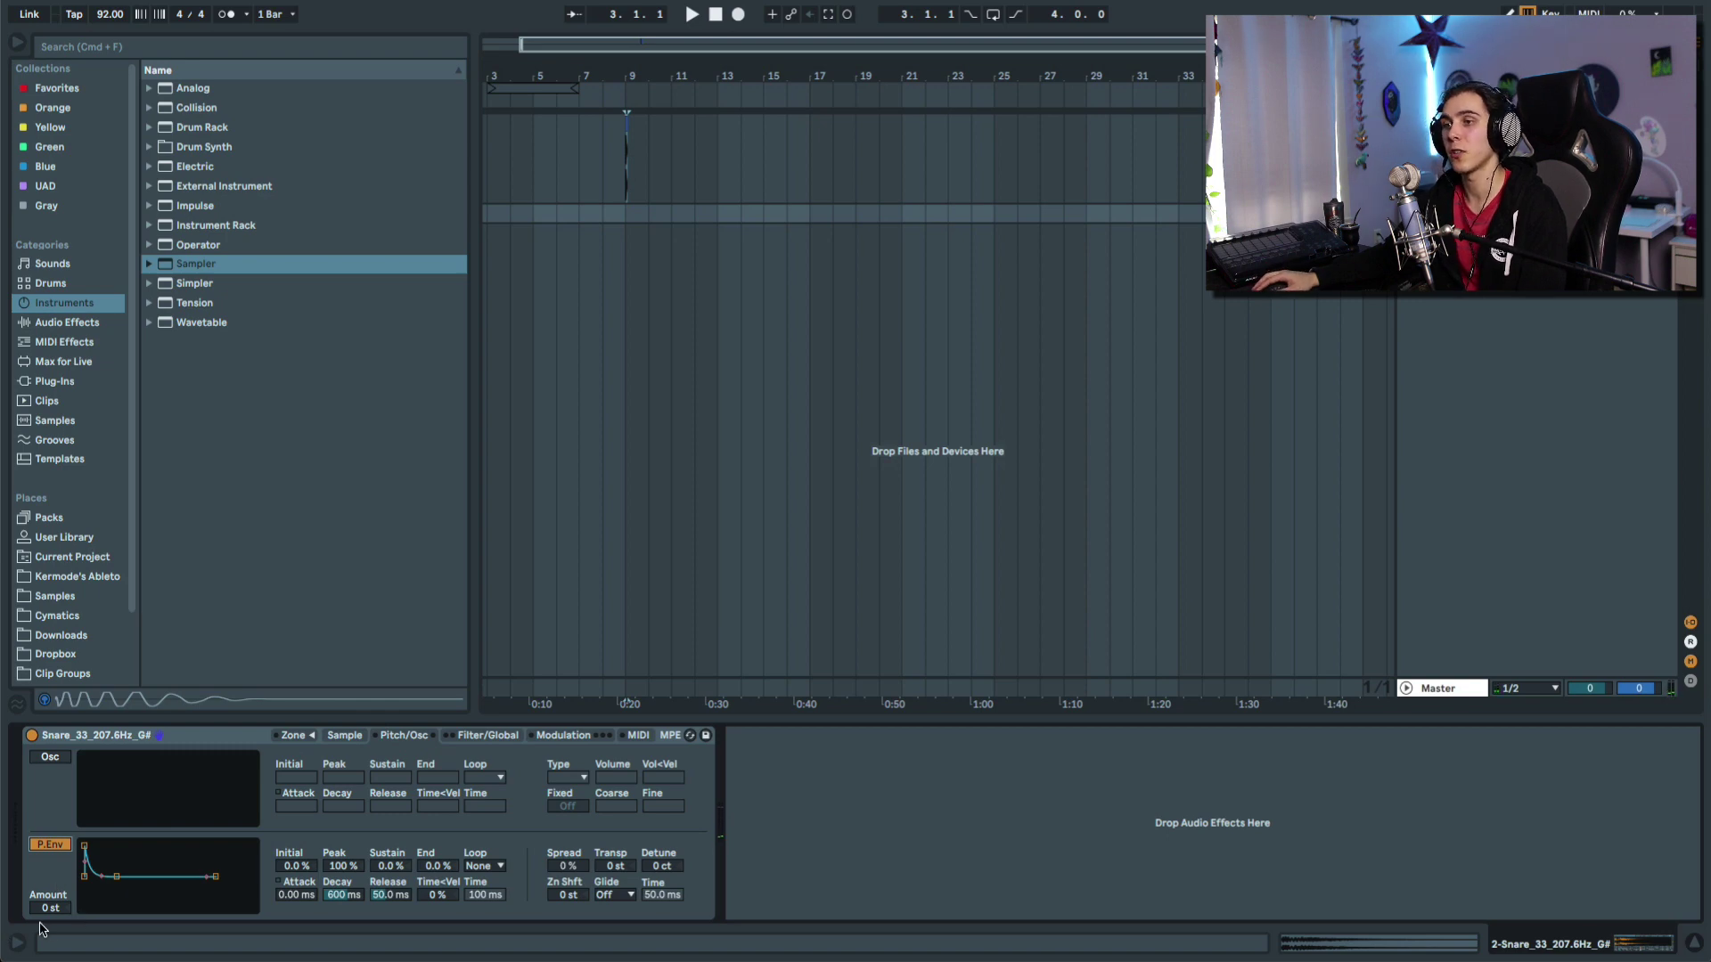
Step: Set the Sampler's pitch envelope amount to +12 st and shorten its decay to 67.5 ms
click(47, 908)
text(12)
key(Return)
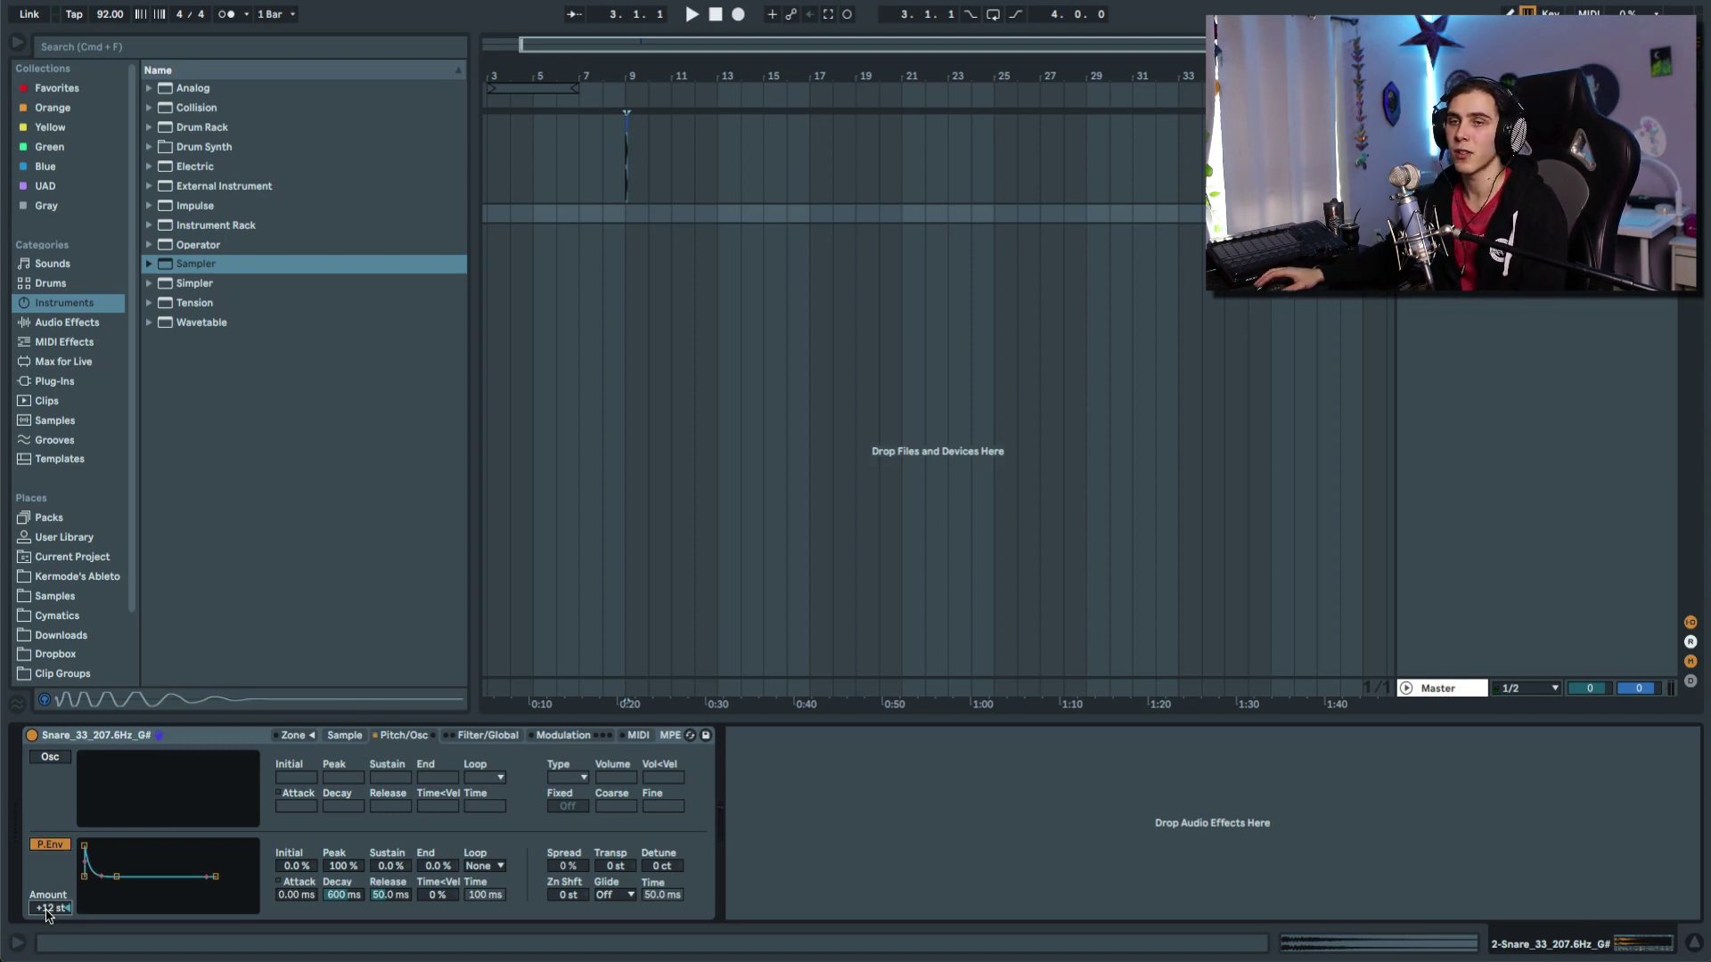
drag(354, 899, 354, 935)
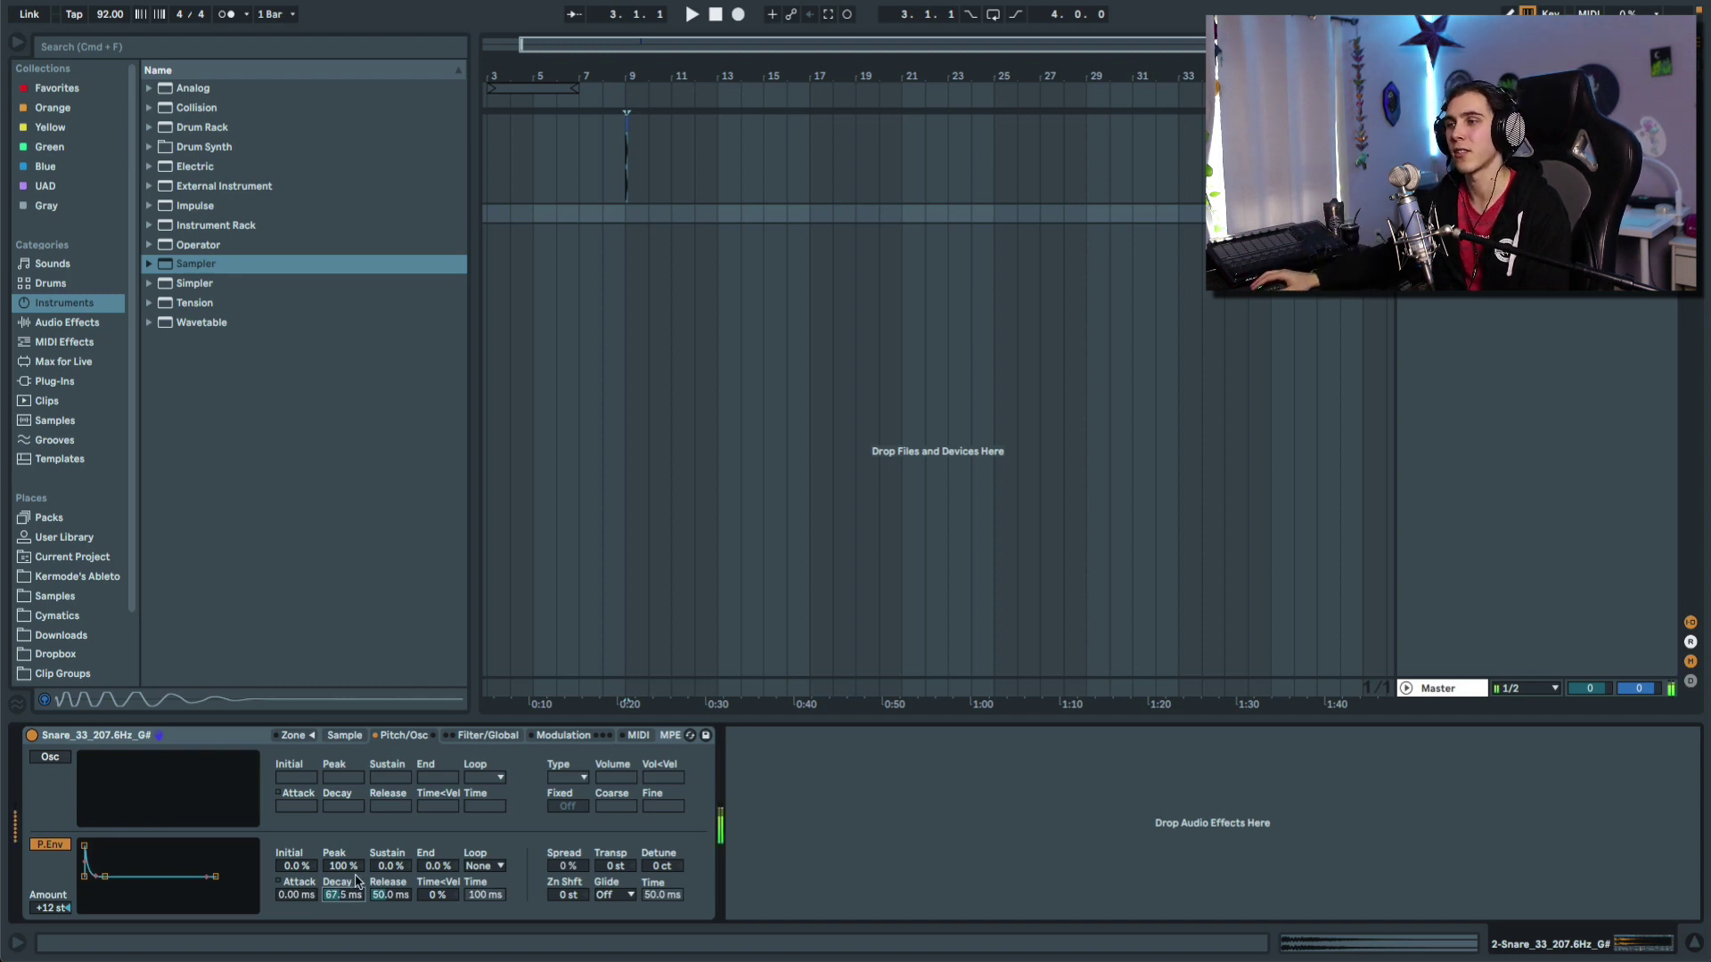
Step: Compare the snare with the Sampler's pitch envelope switched off and on
click(36, 848)
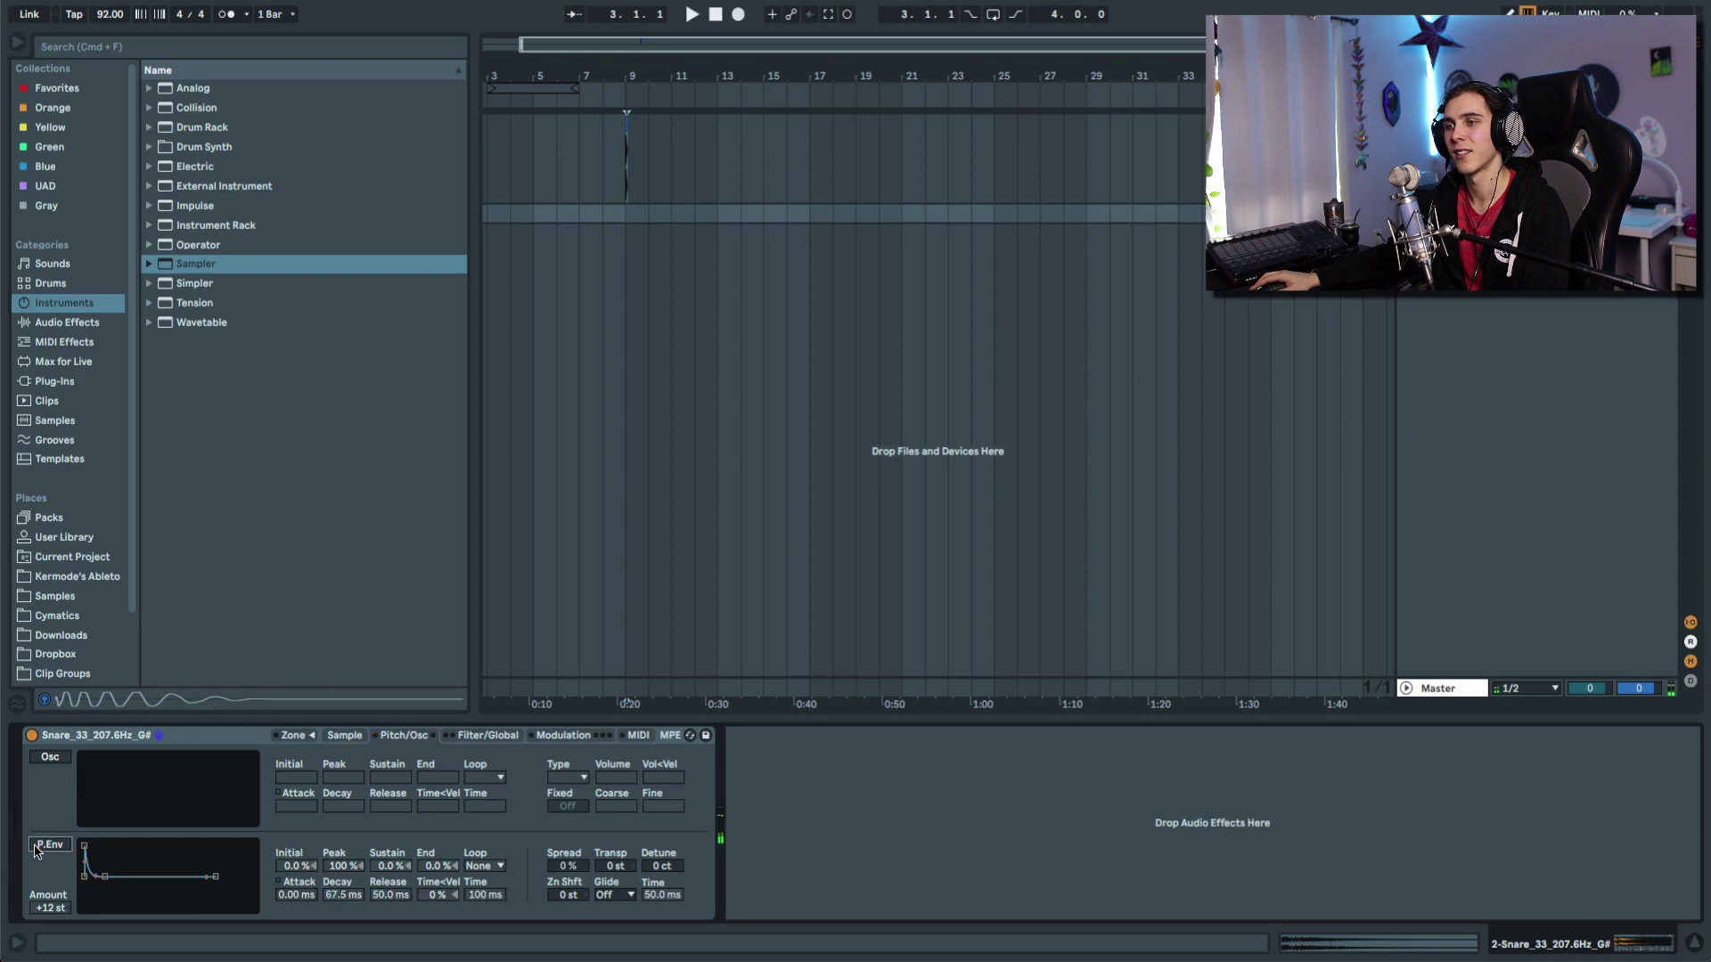
click(37, 851)
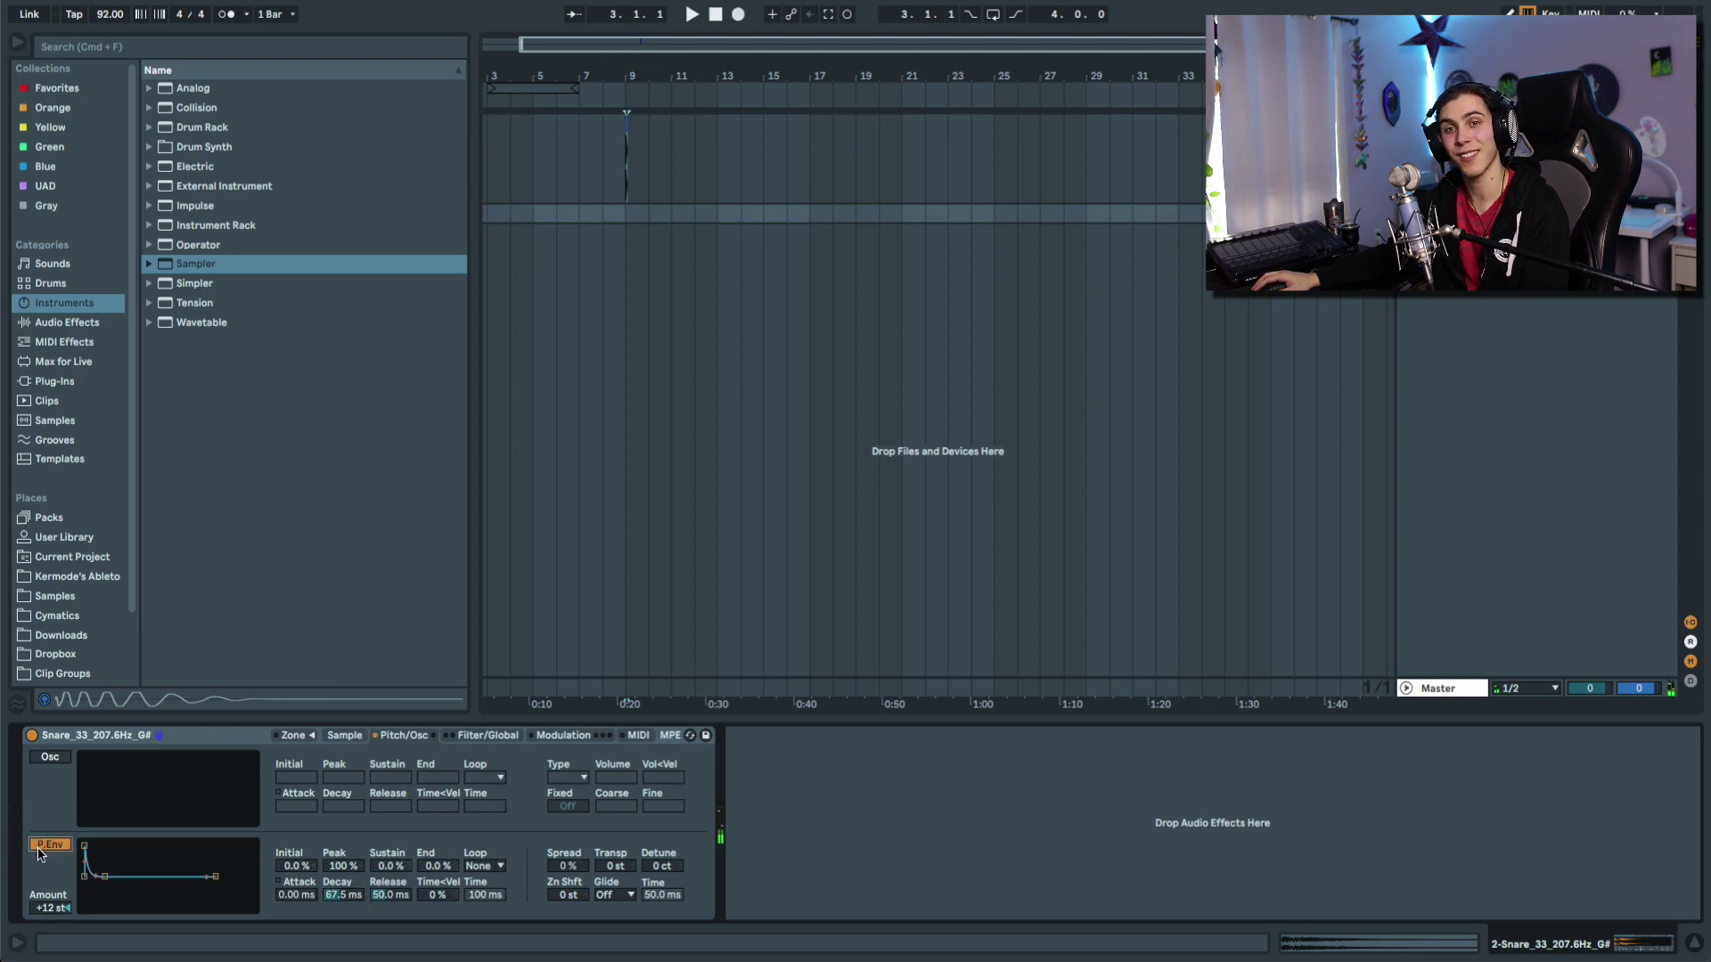
click(38, 852)
click(37, 852)
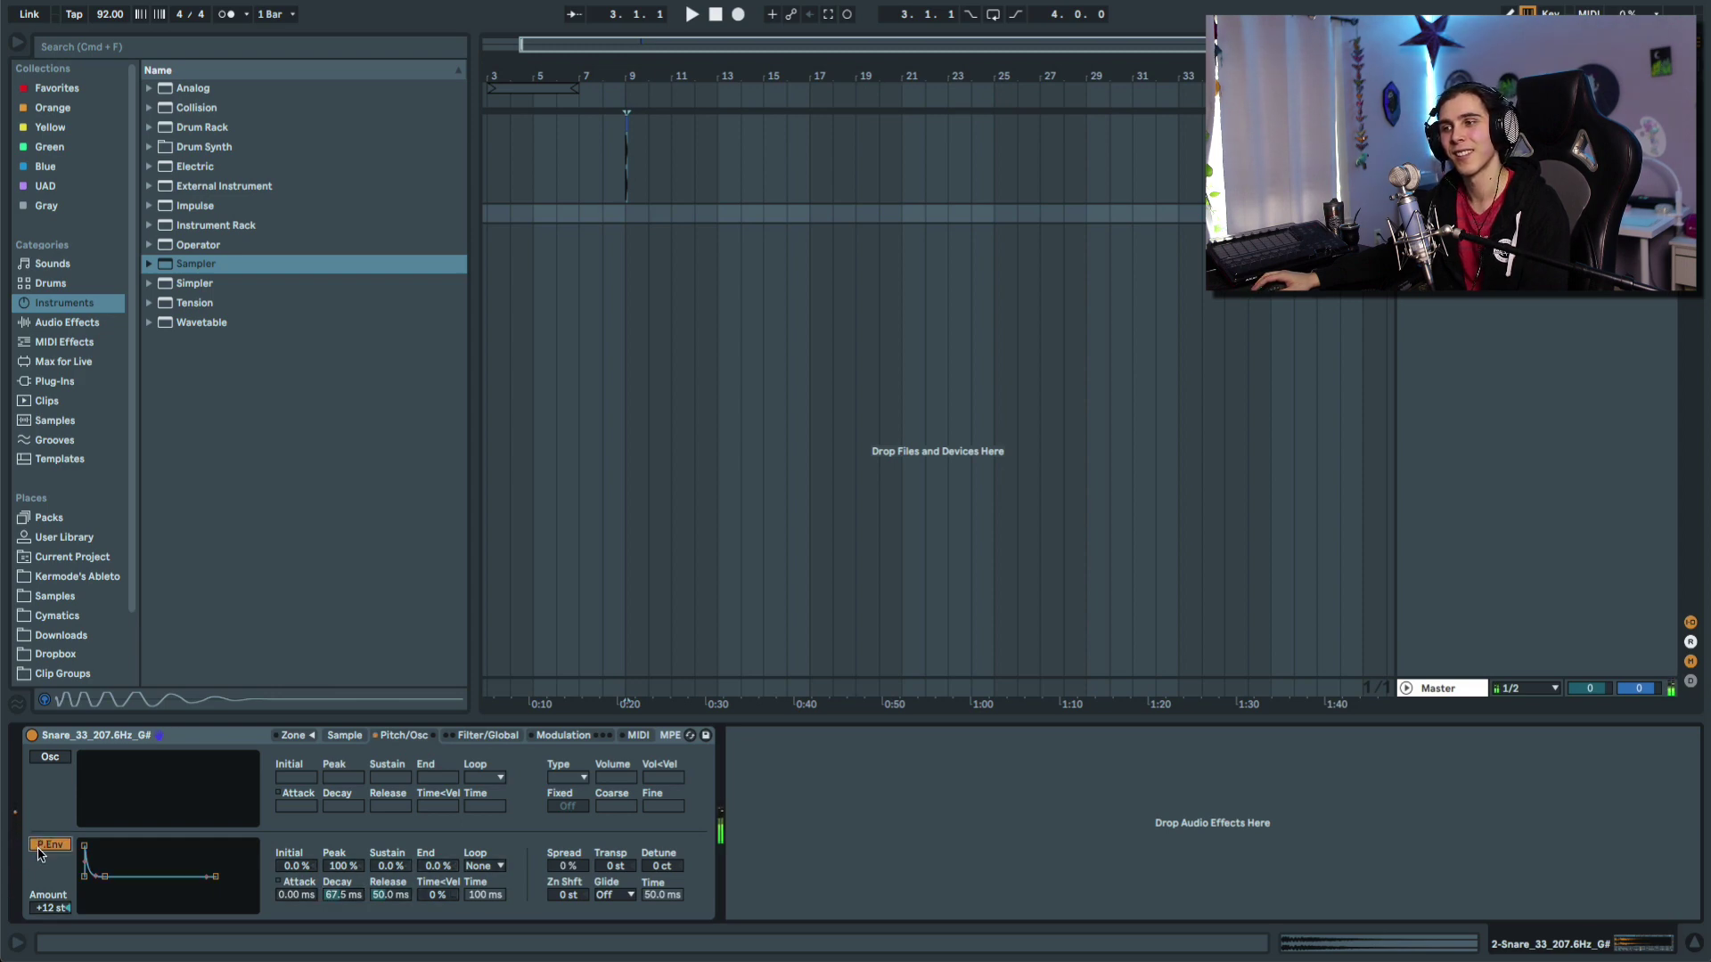
Step: Try different pitch envelope amounts and decays on the snare, ending at +16 st and 123 ms
click(47, 909)
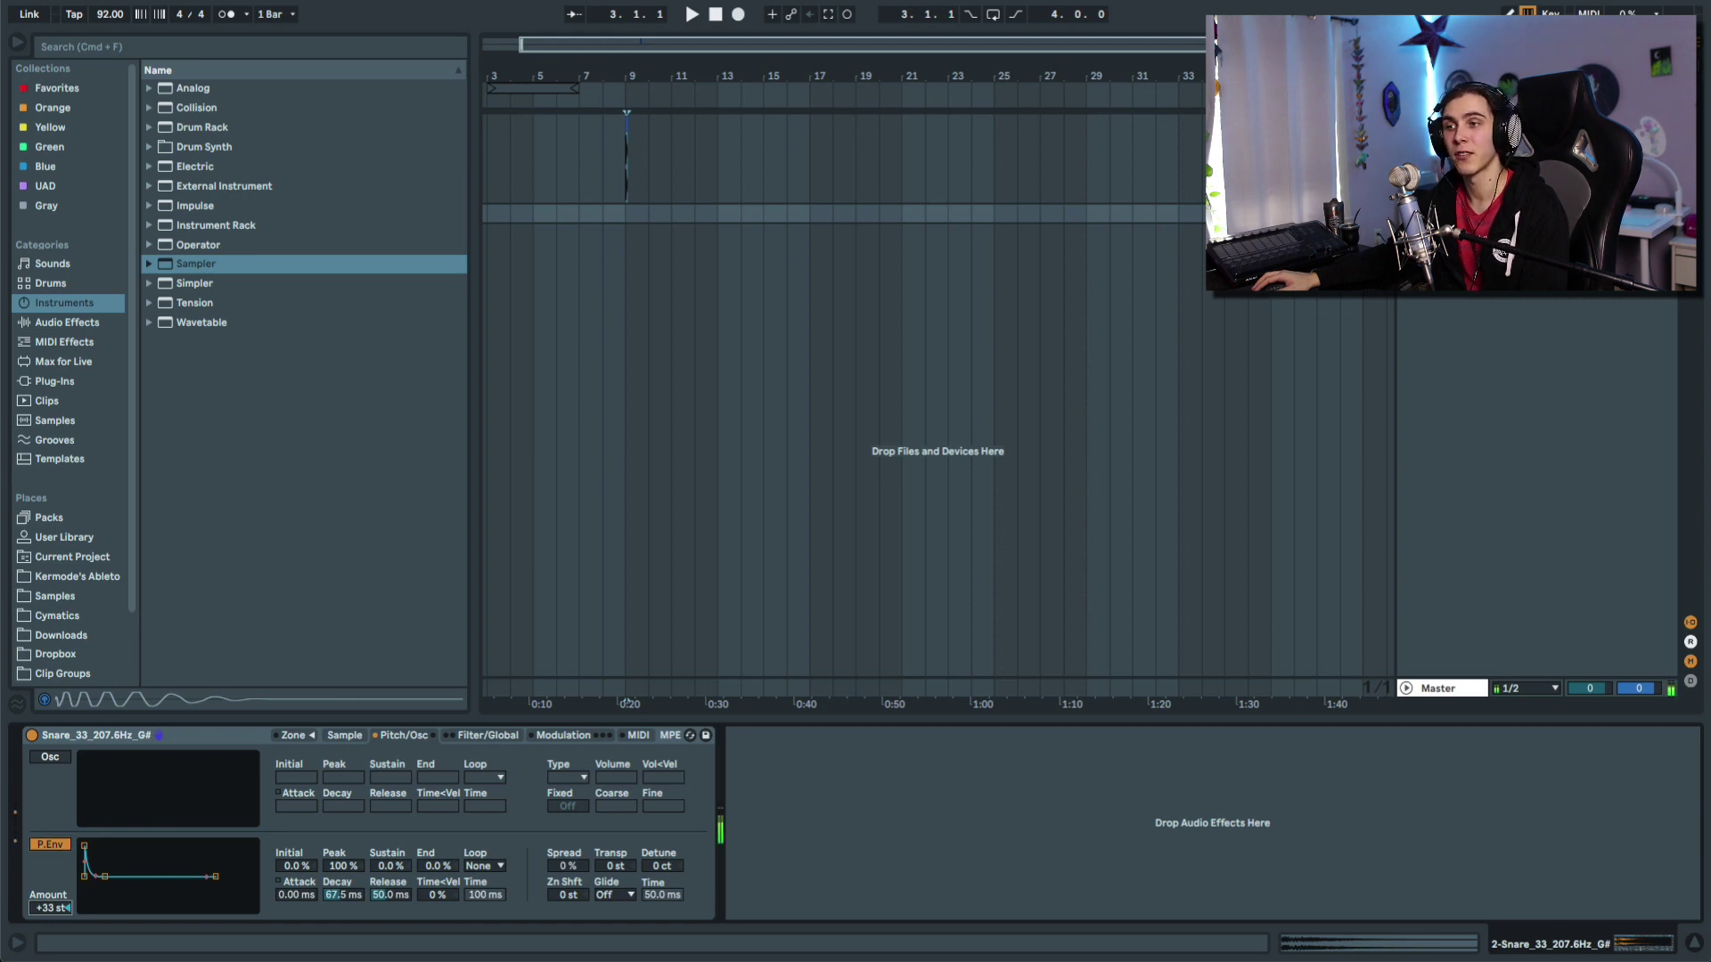
drag(355, 898, 355, 878)
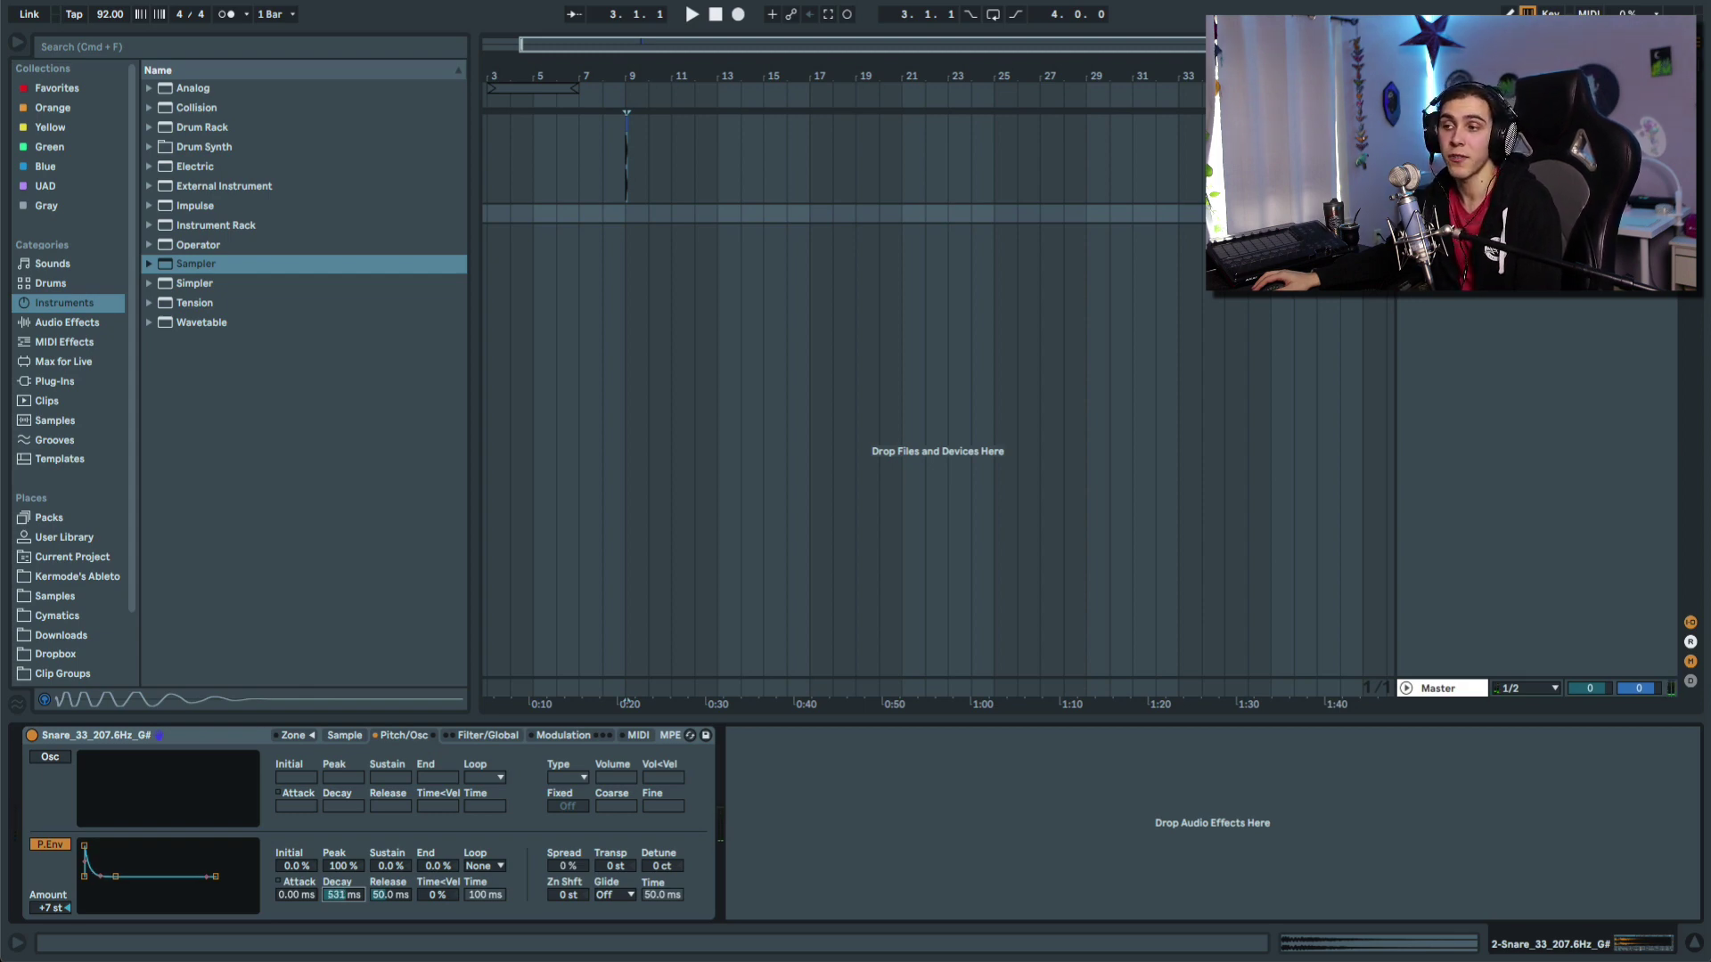
drag(46, 908, 47, 891)
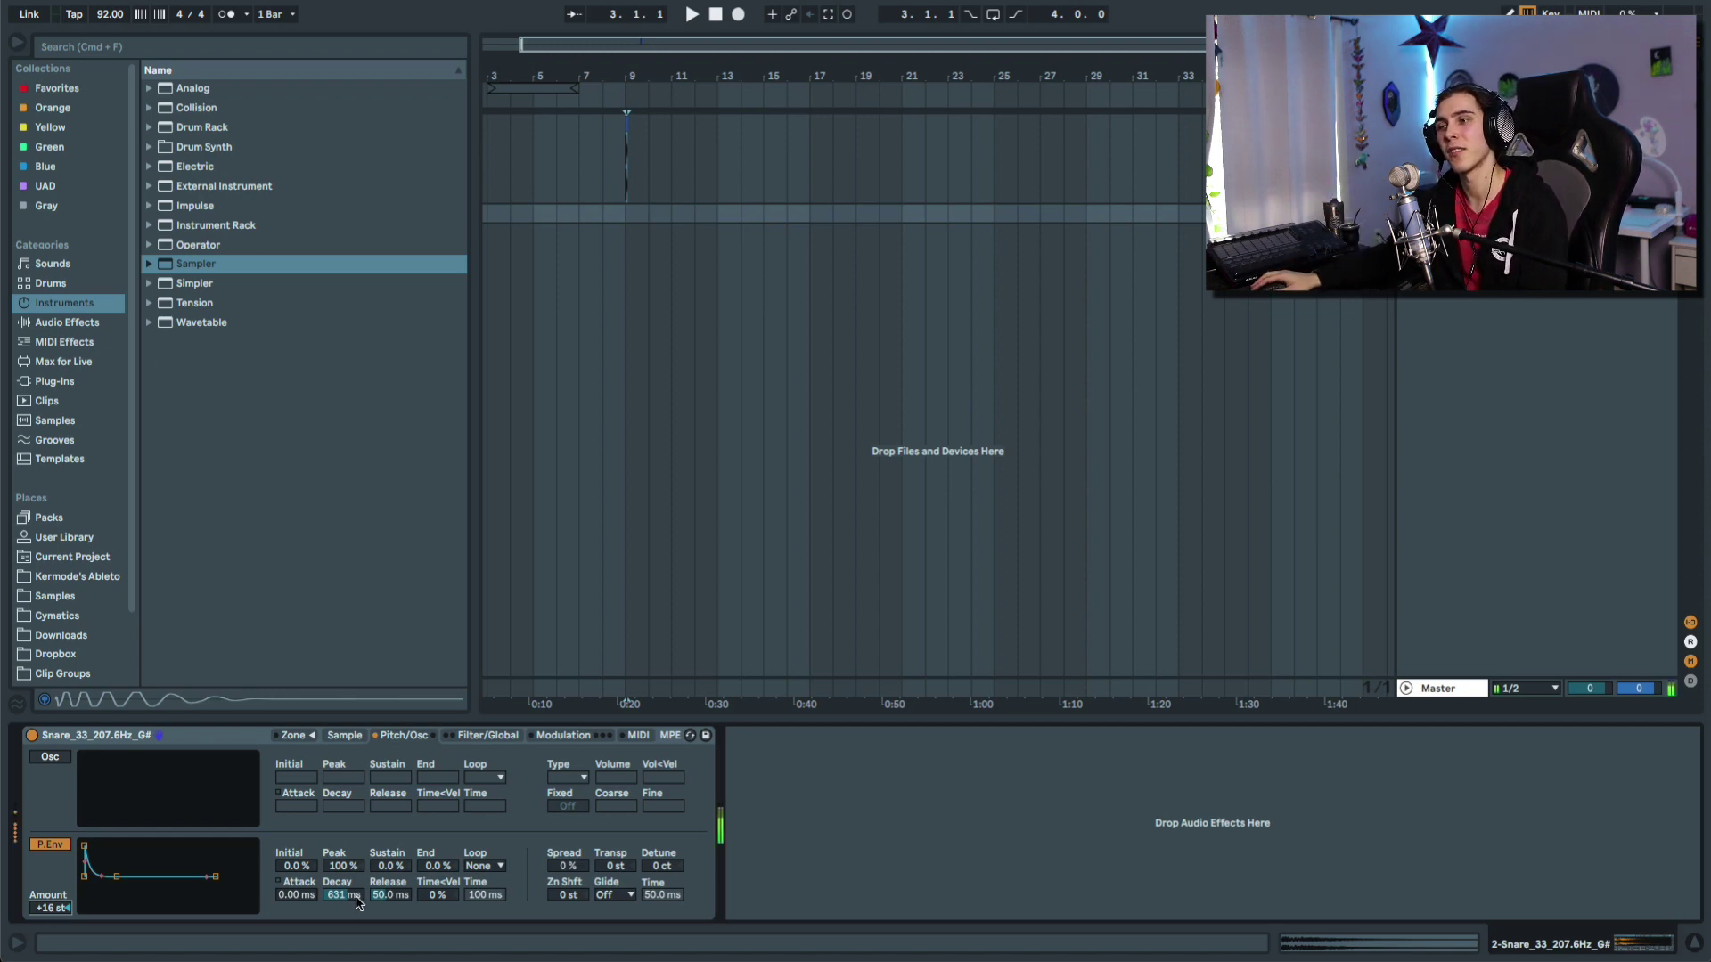
drag(352, 888, 352, 914)
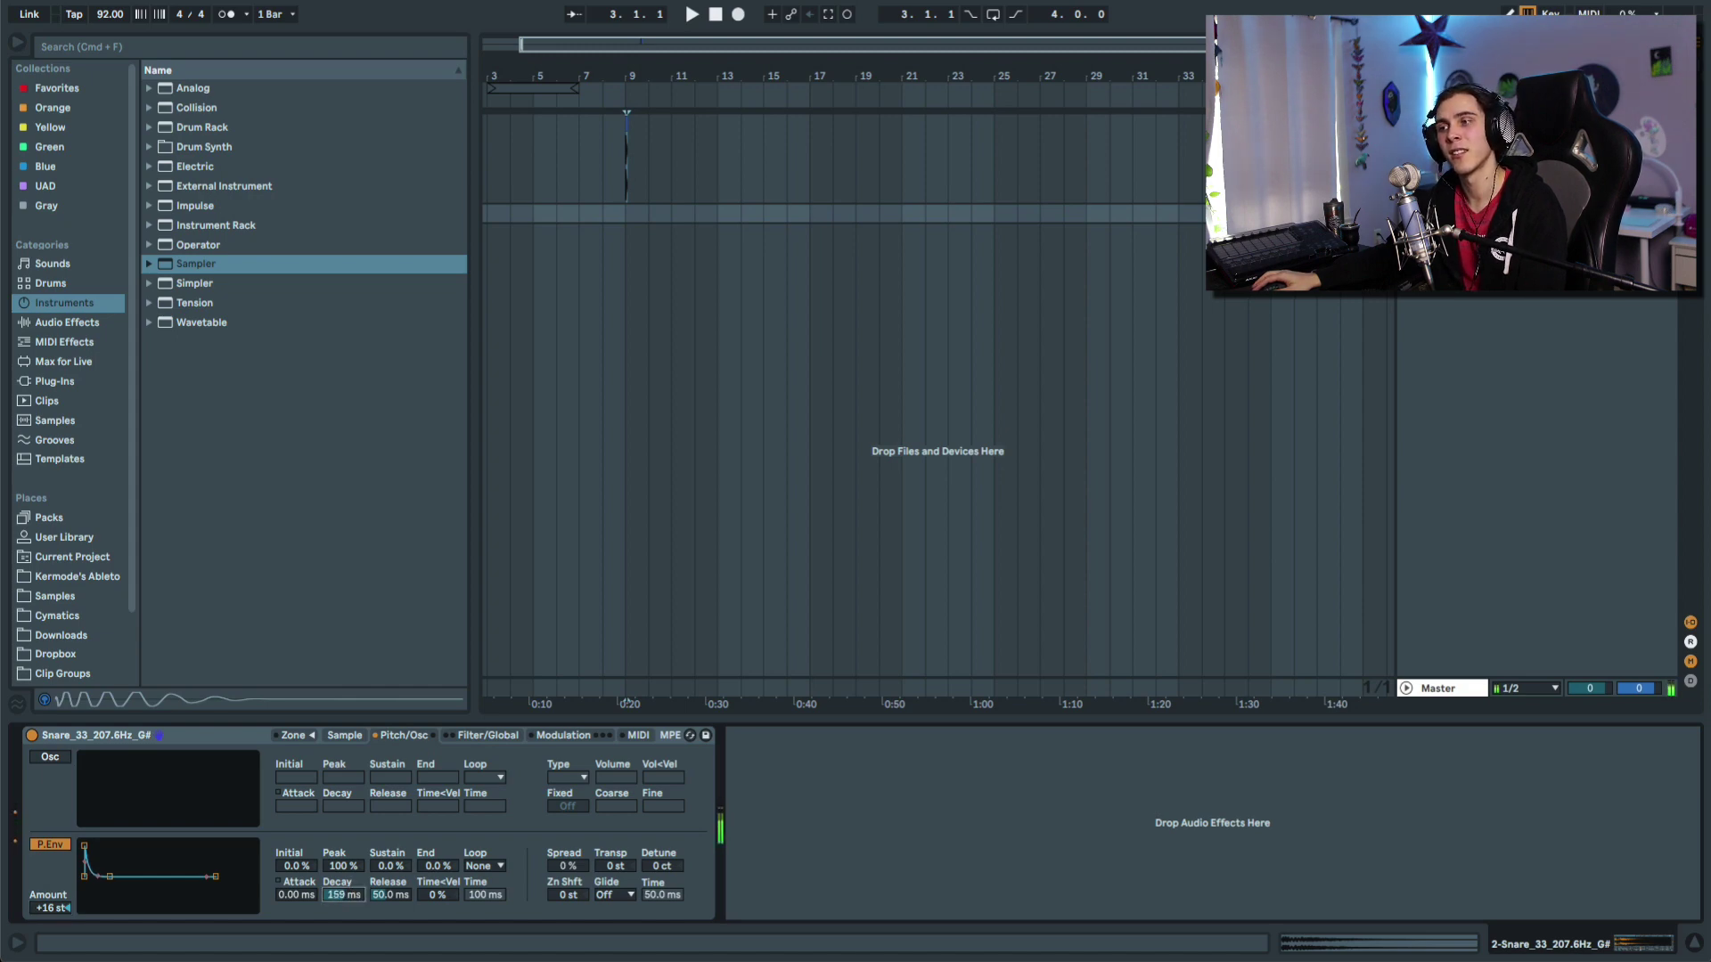
Step: Shorten the snare's pitch envelope decay to 26.2 ms, comparing the sound with the envelope off and on
click(51, 846)
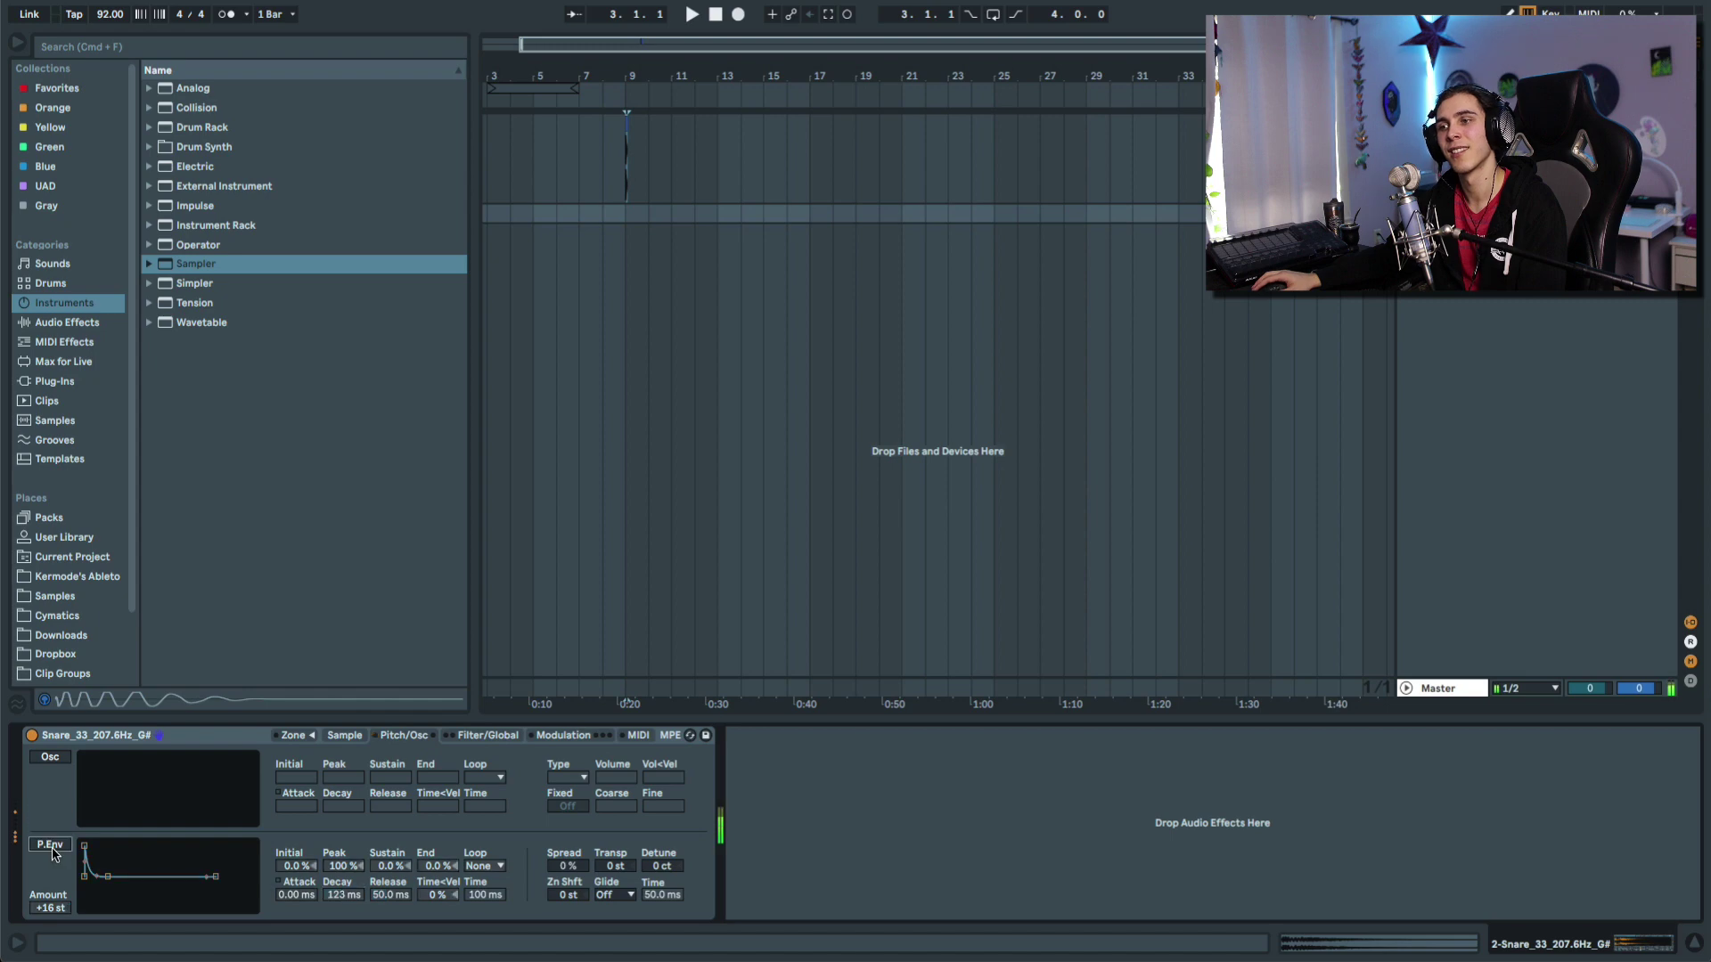
click(51, 846)
drag(343, 895, 343, 922)
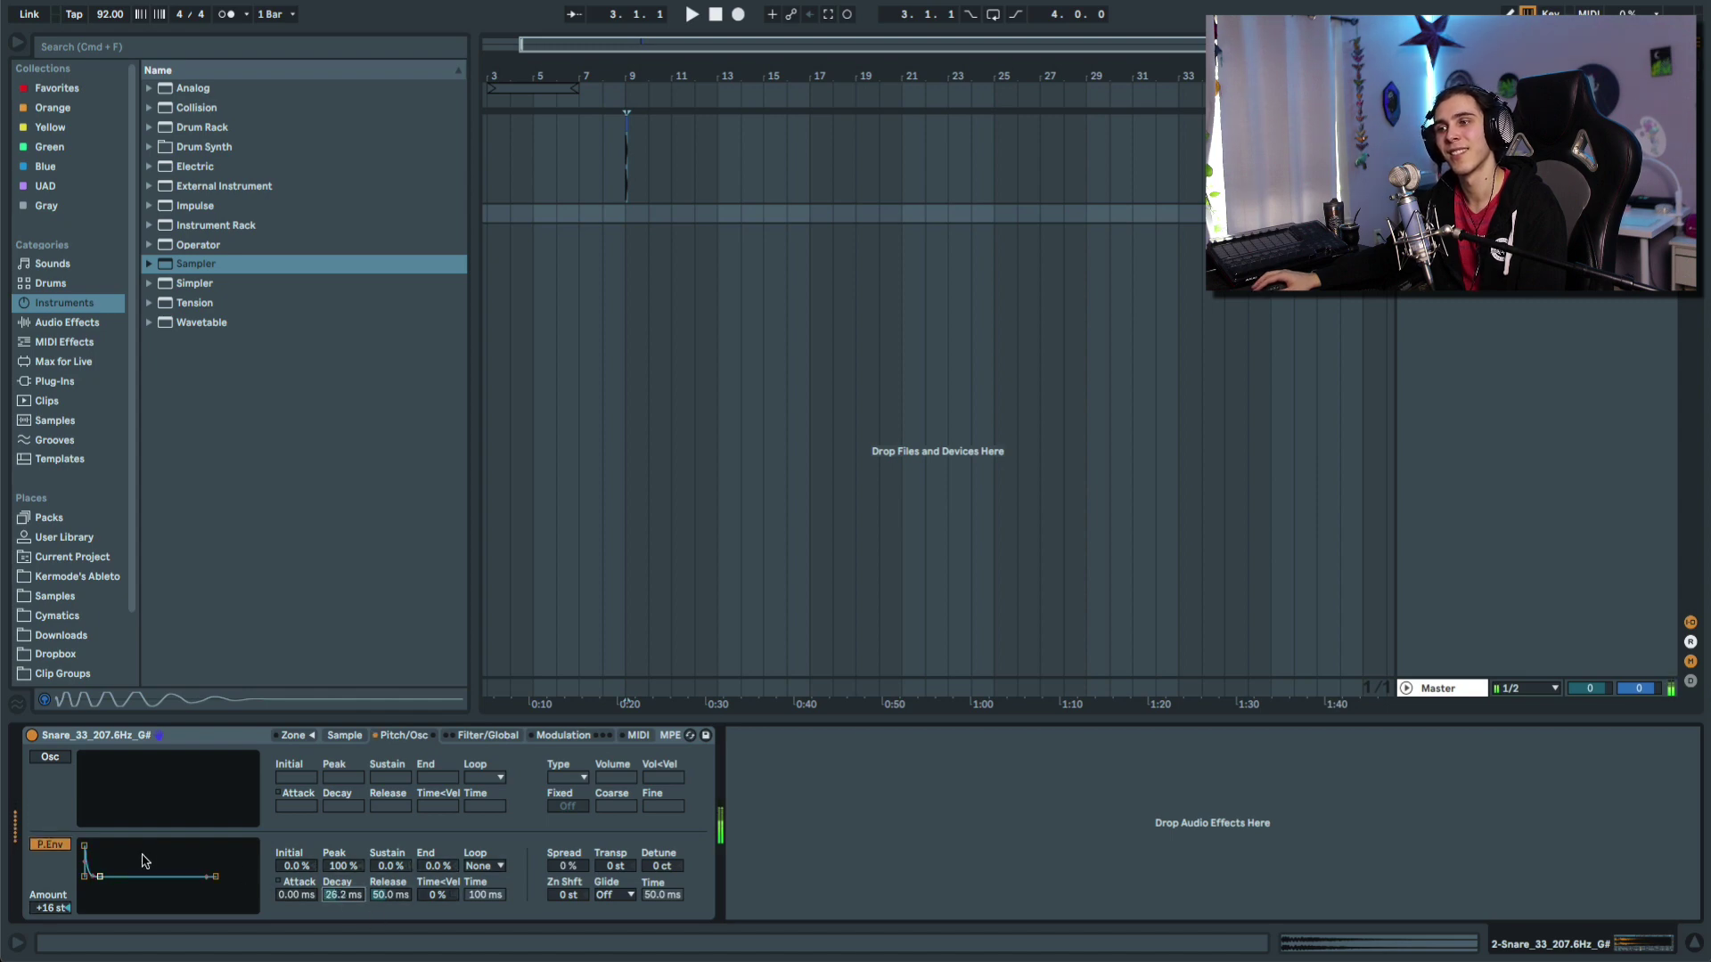
click(52, 847)
click(51, 846)
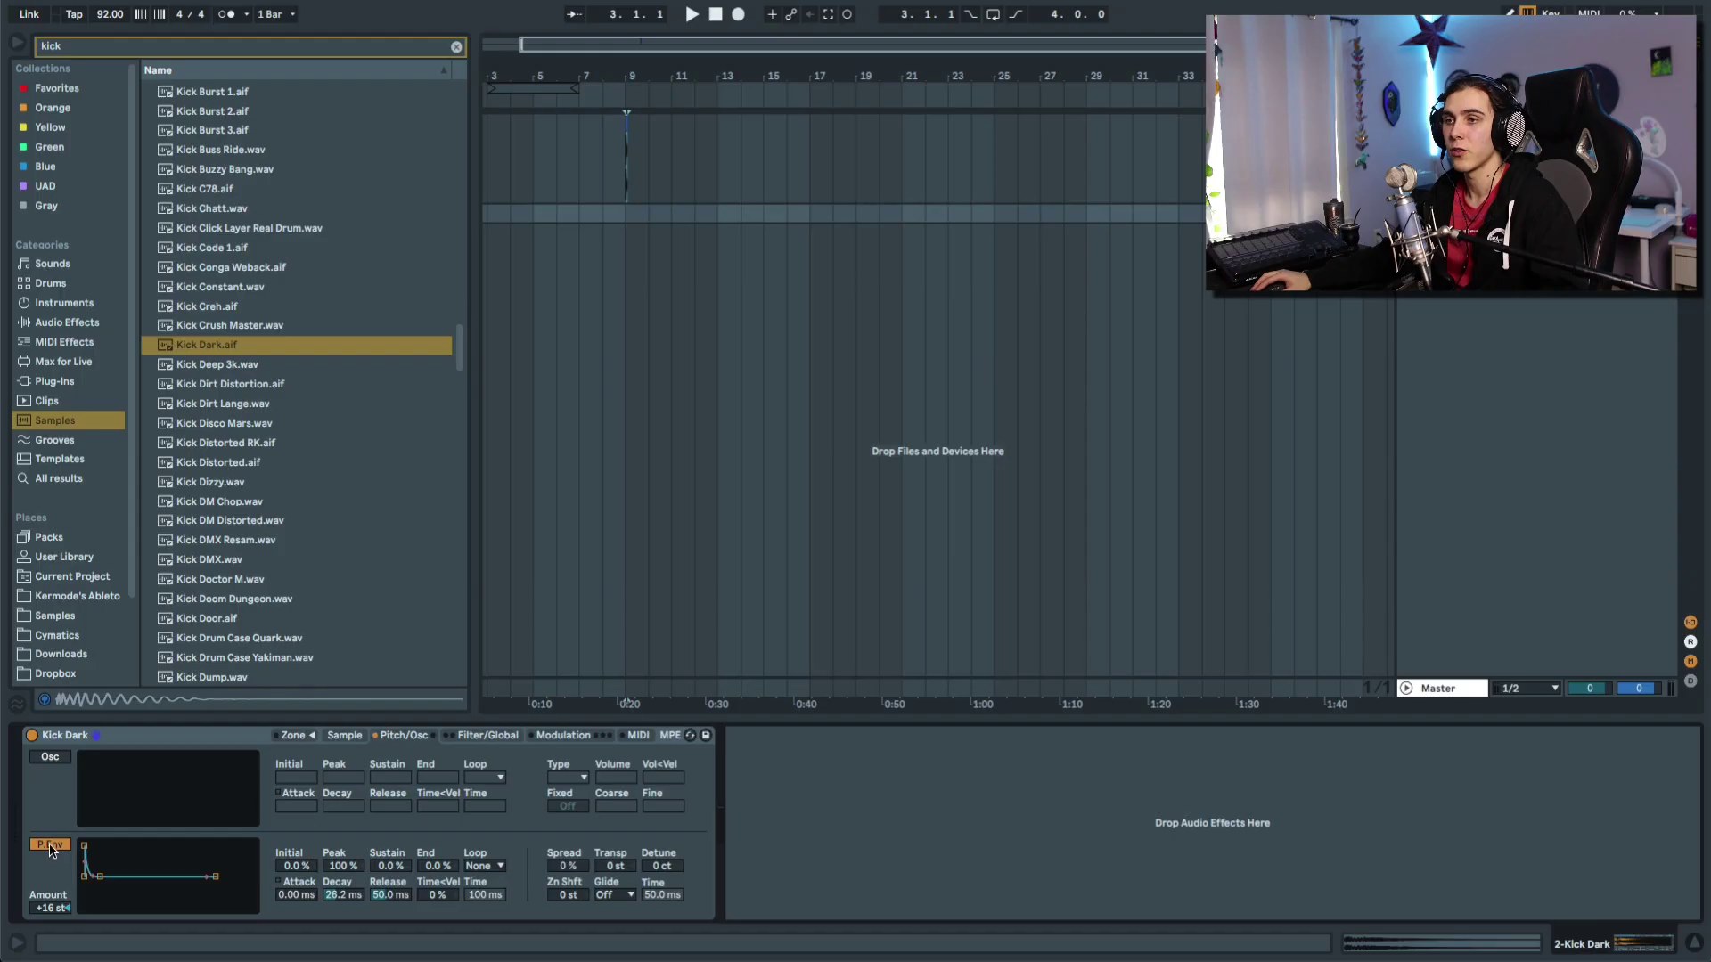
Step: Set the Kick Dark pitch envelope amount to +27 st and adjust its decay, comparing the kick with the envelope off and on
click(51, 845)
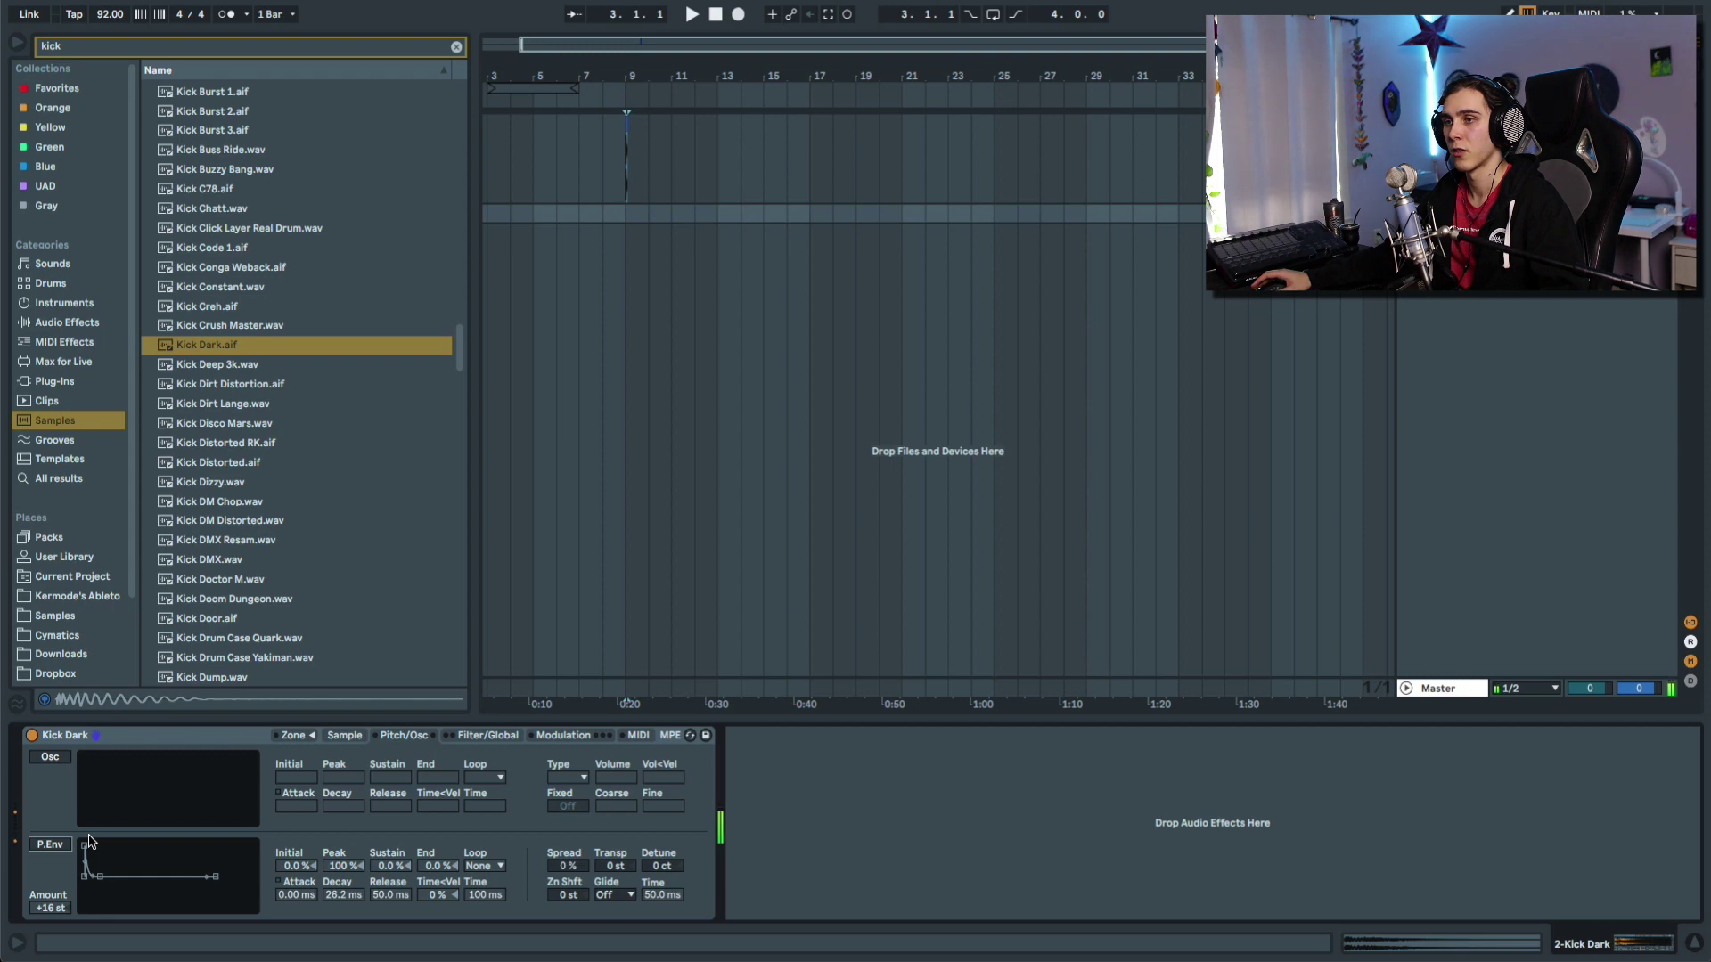
click(50, 845)
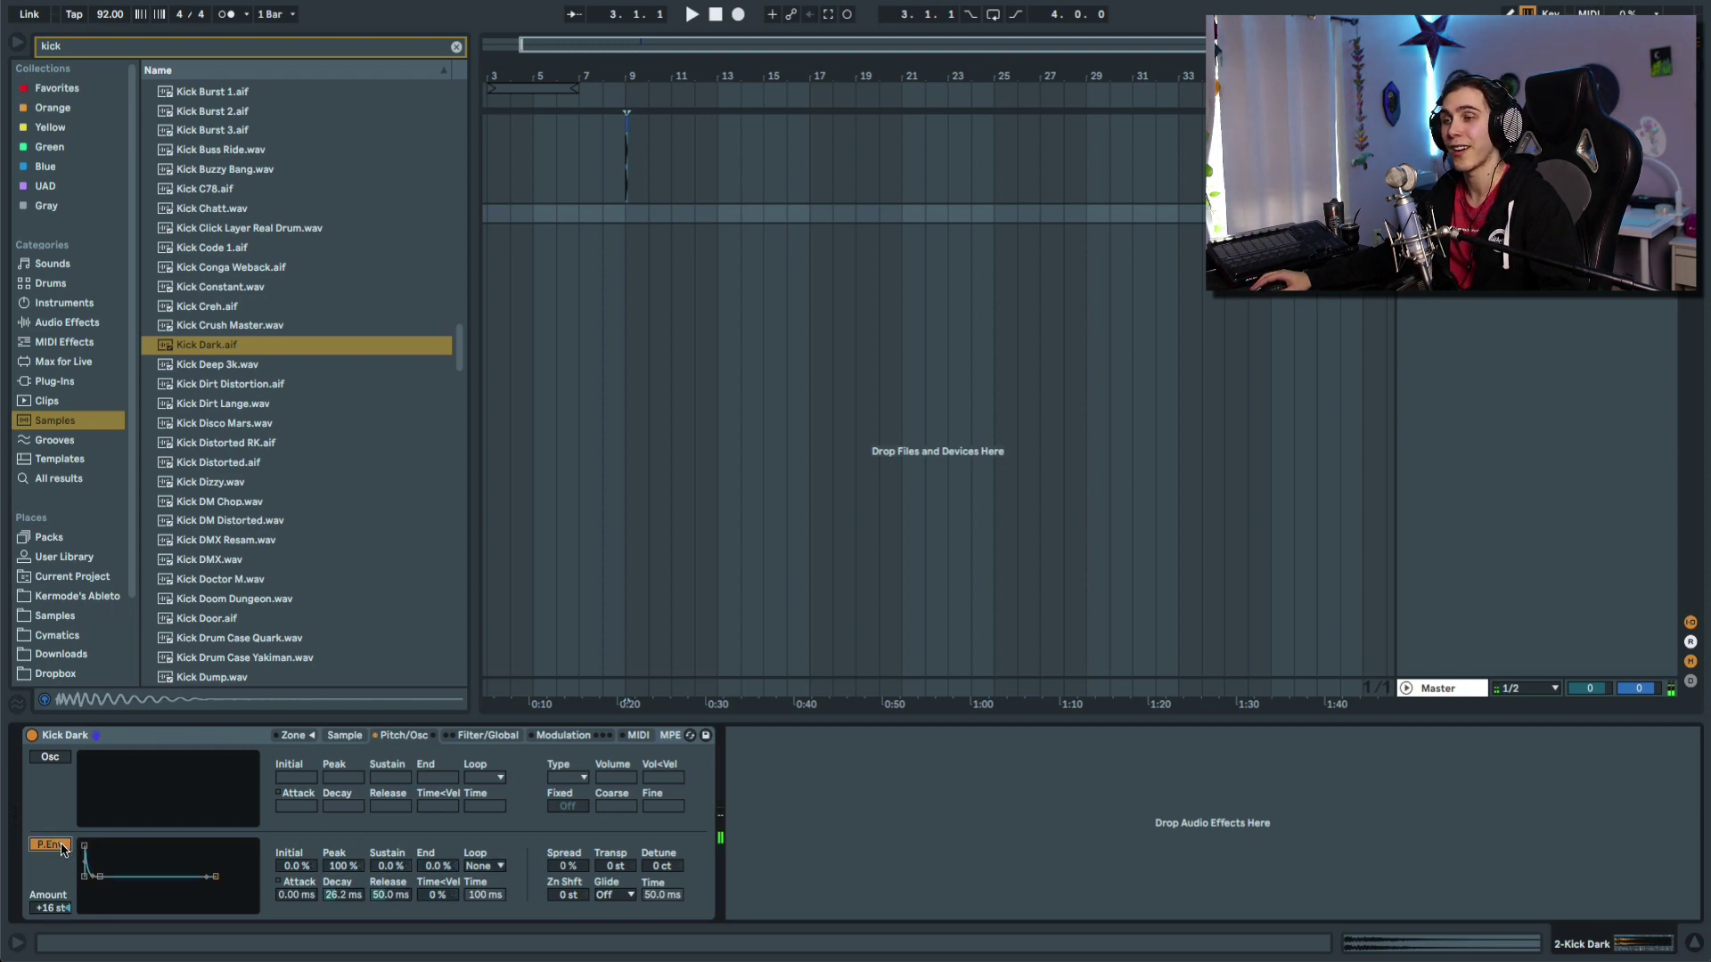
drag(331, 903, 331, 873)
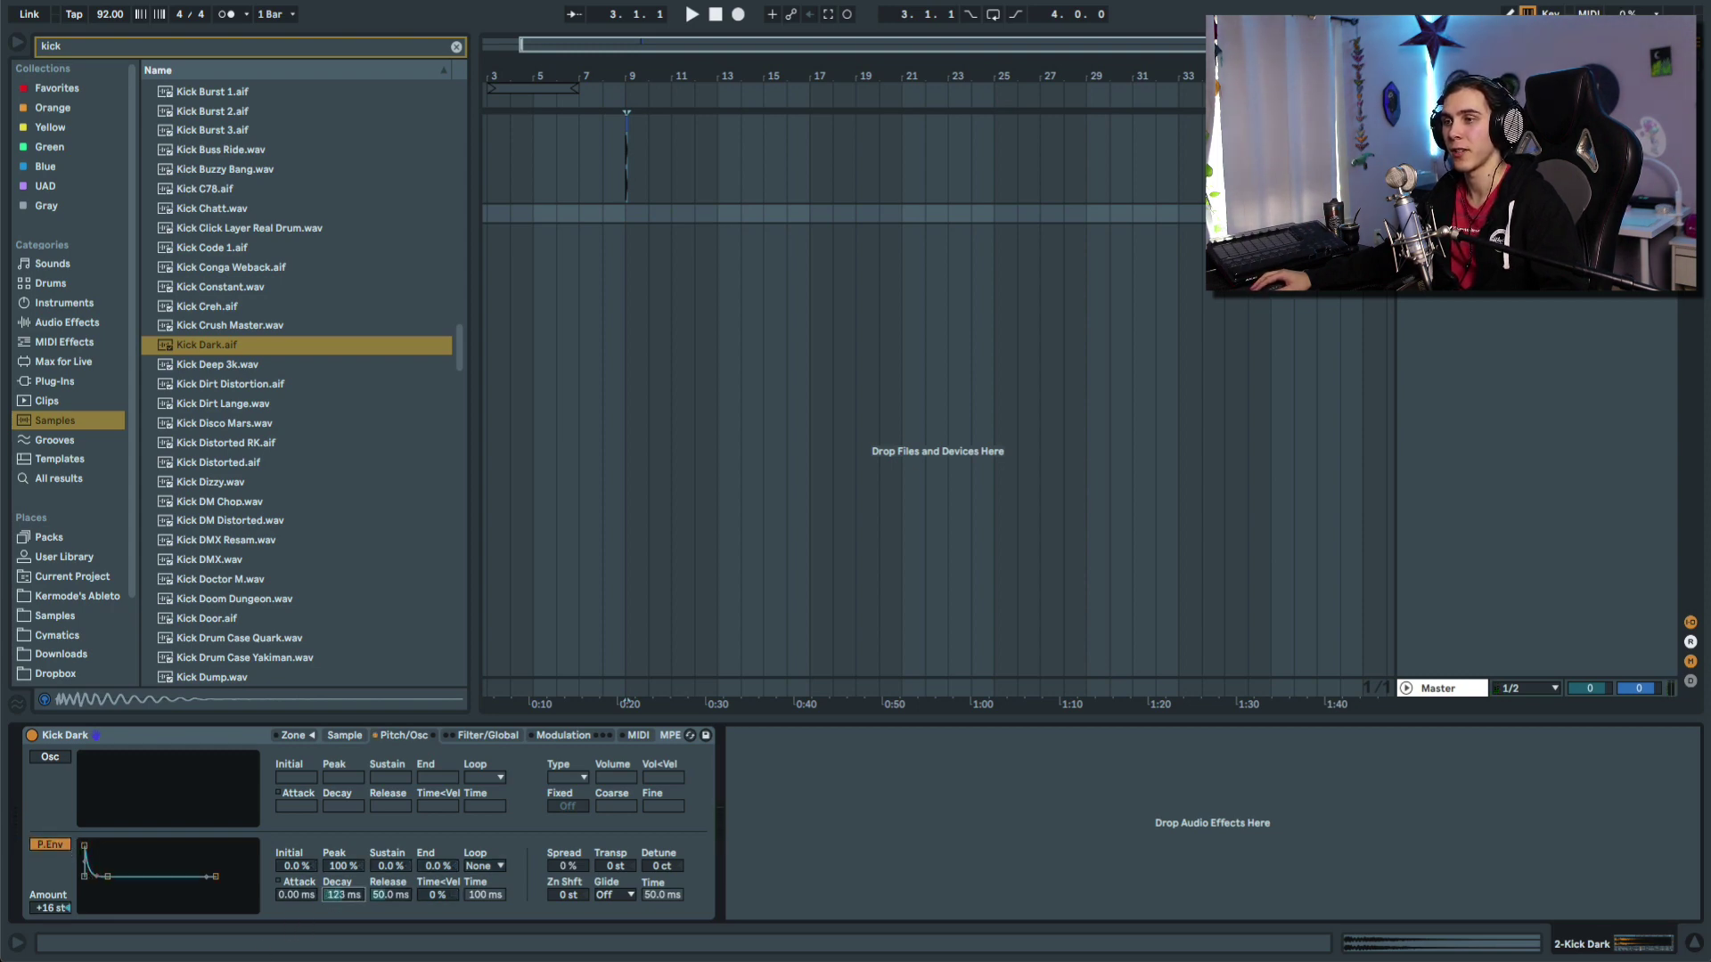
drag(35, 909, 36, 892)
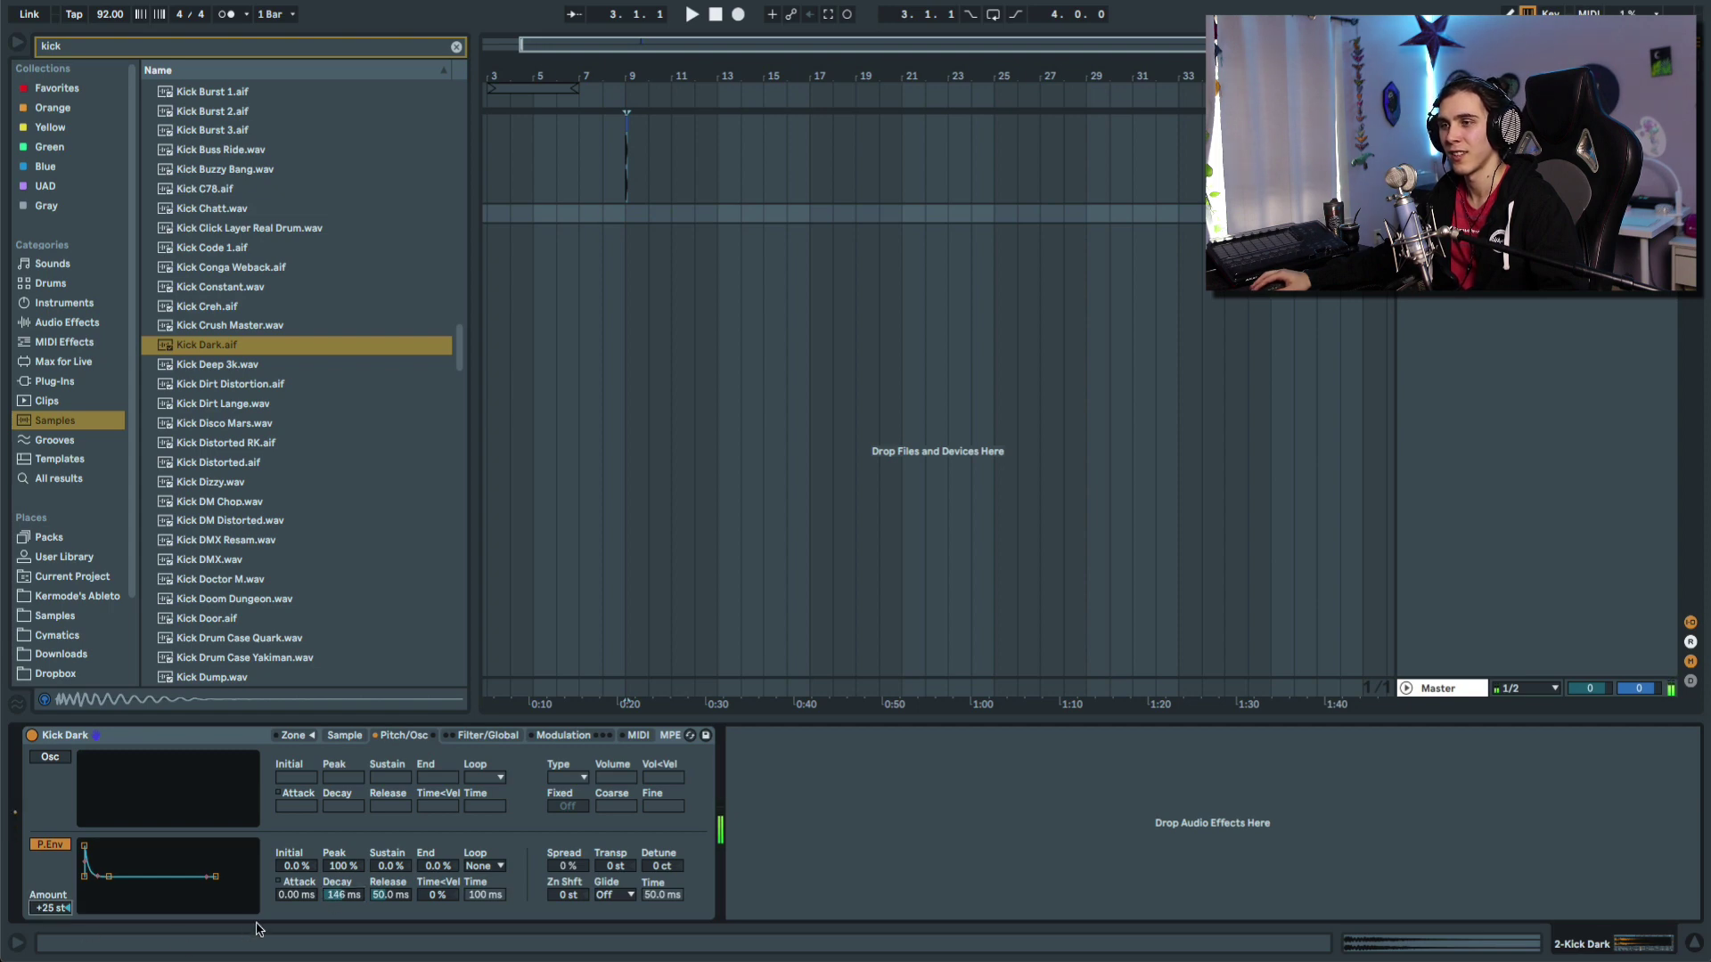
drag(358, 895, 358, 878)
drag(34, 909, 34, 896)
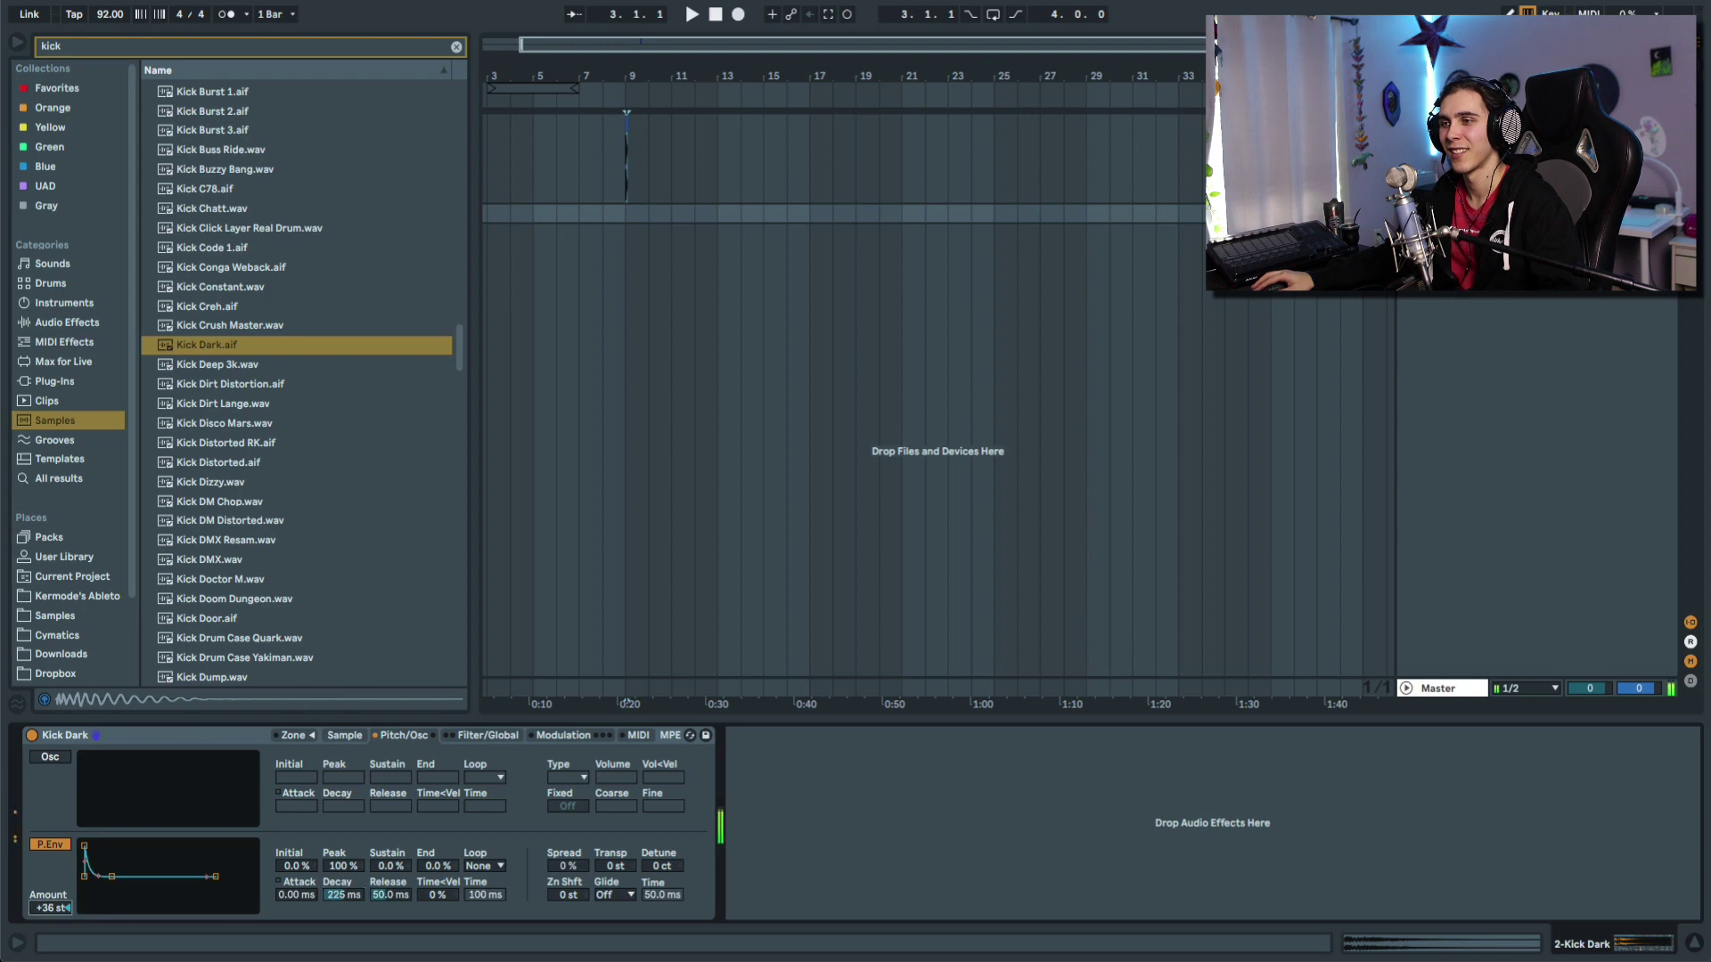
drag(344, 895, 343, 913)
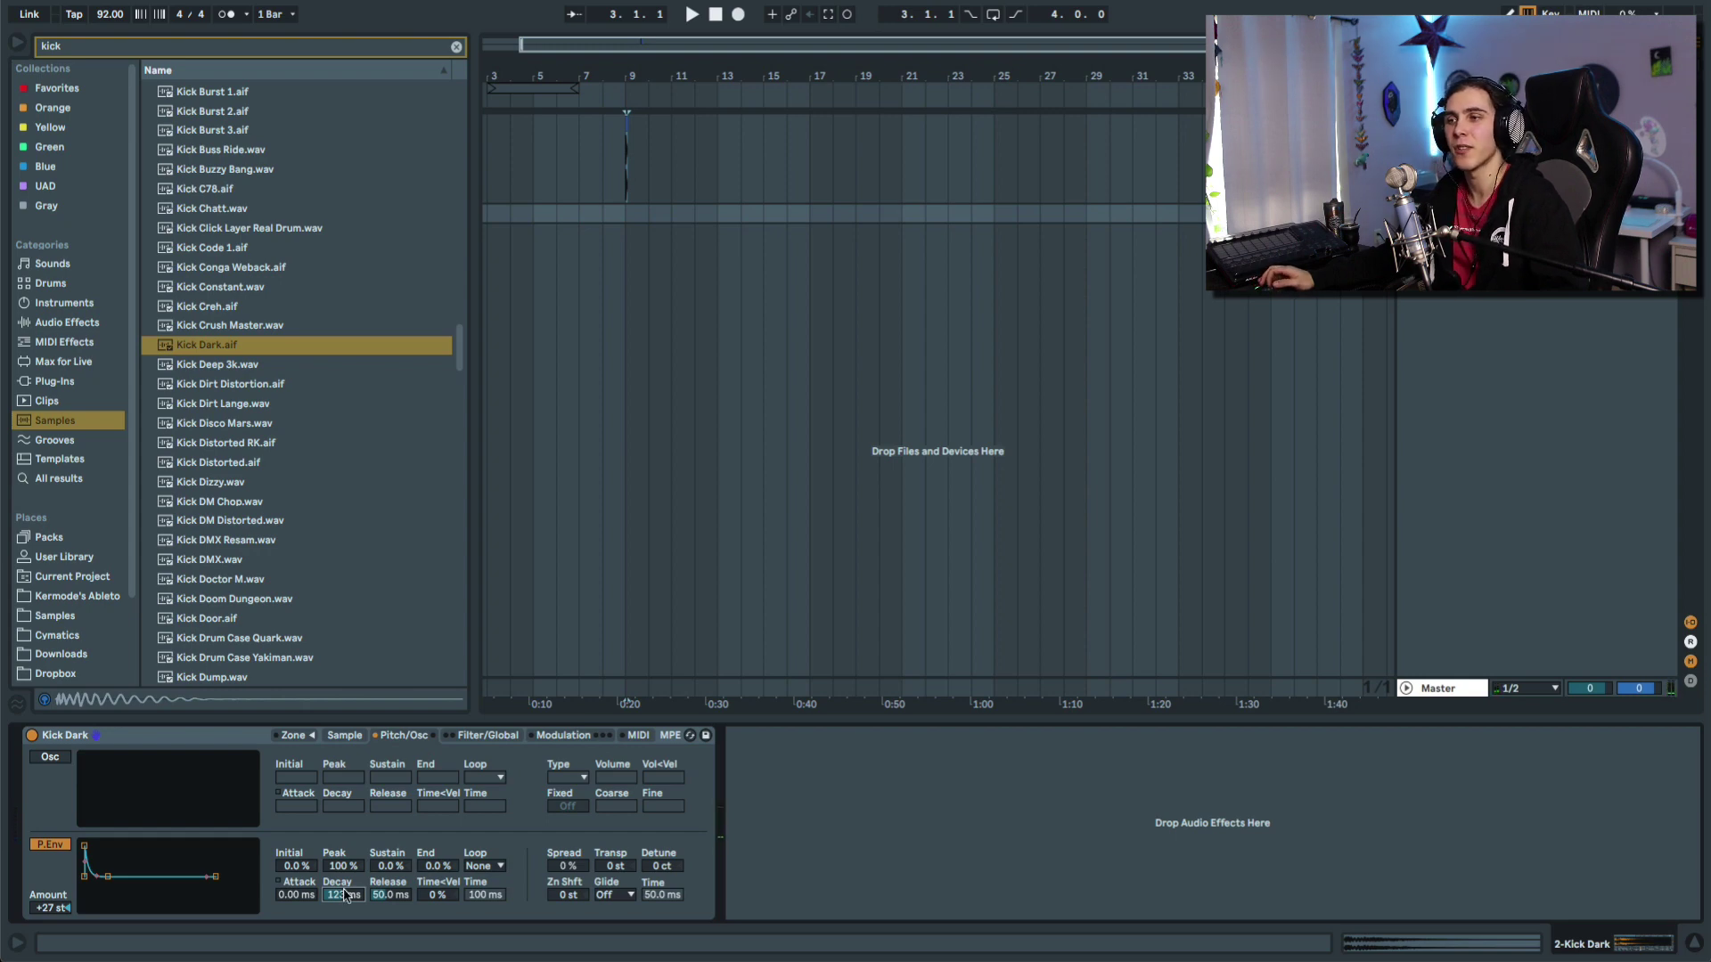
click(41, 848)
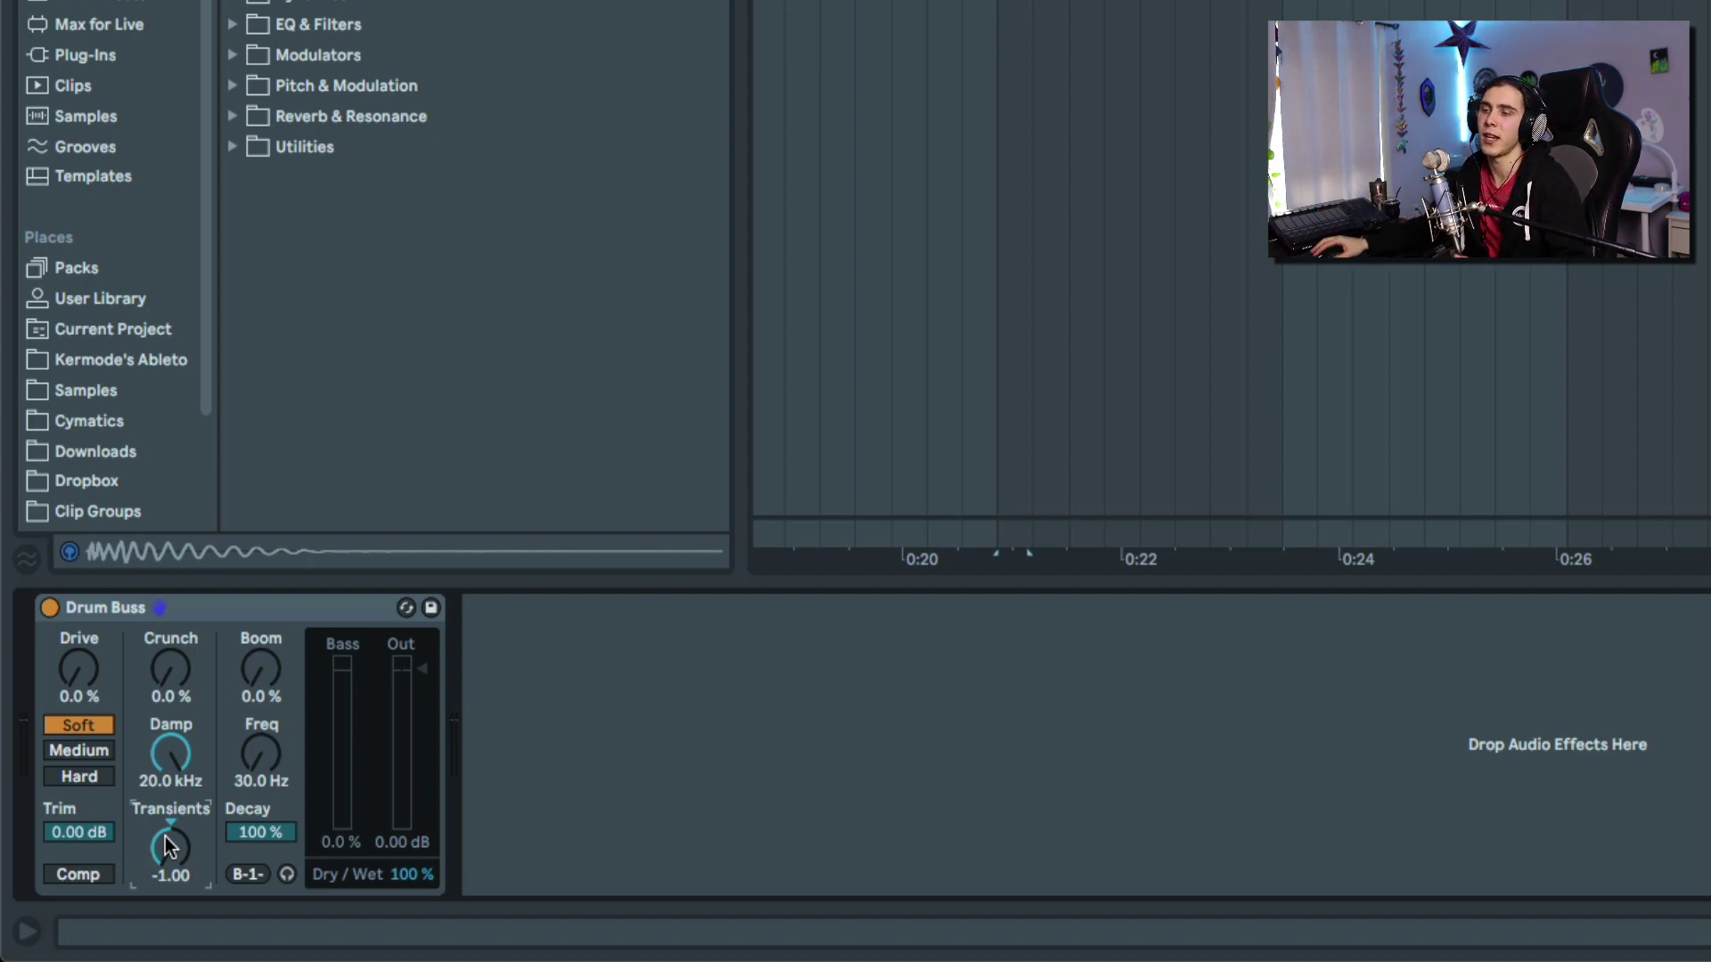
Step: Try the Drum Buss Transients control at its positive extreme and reset it to 0.00
drag(170, 846, 170, 811)
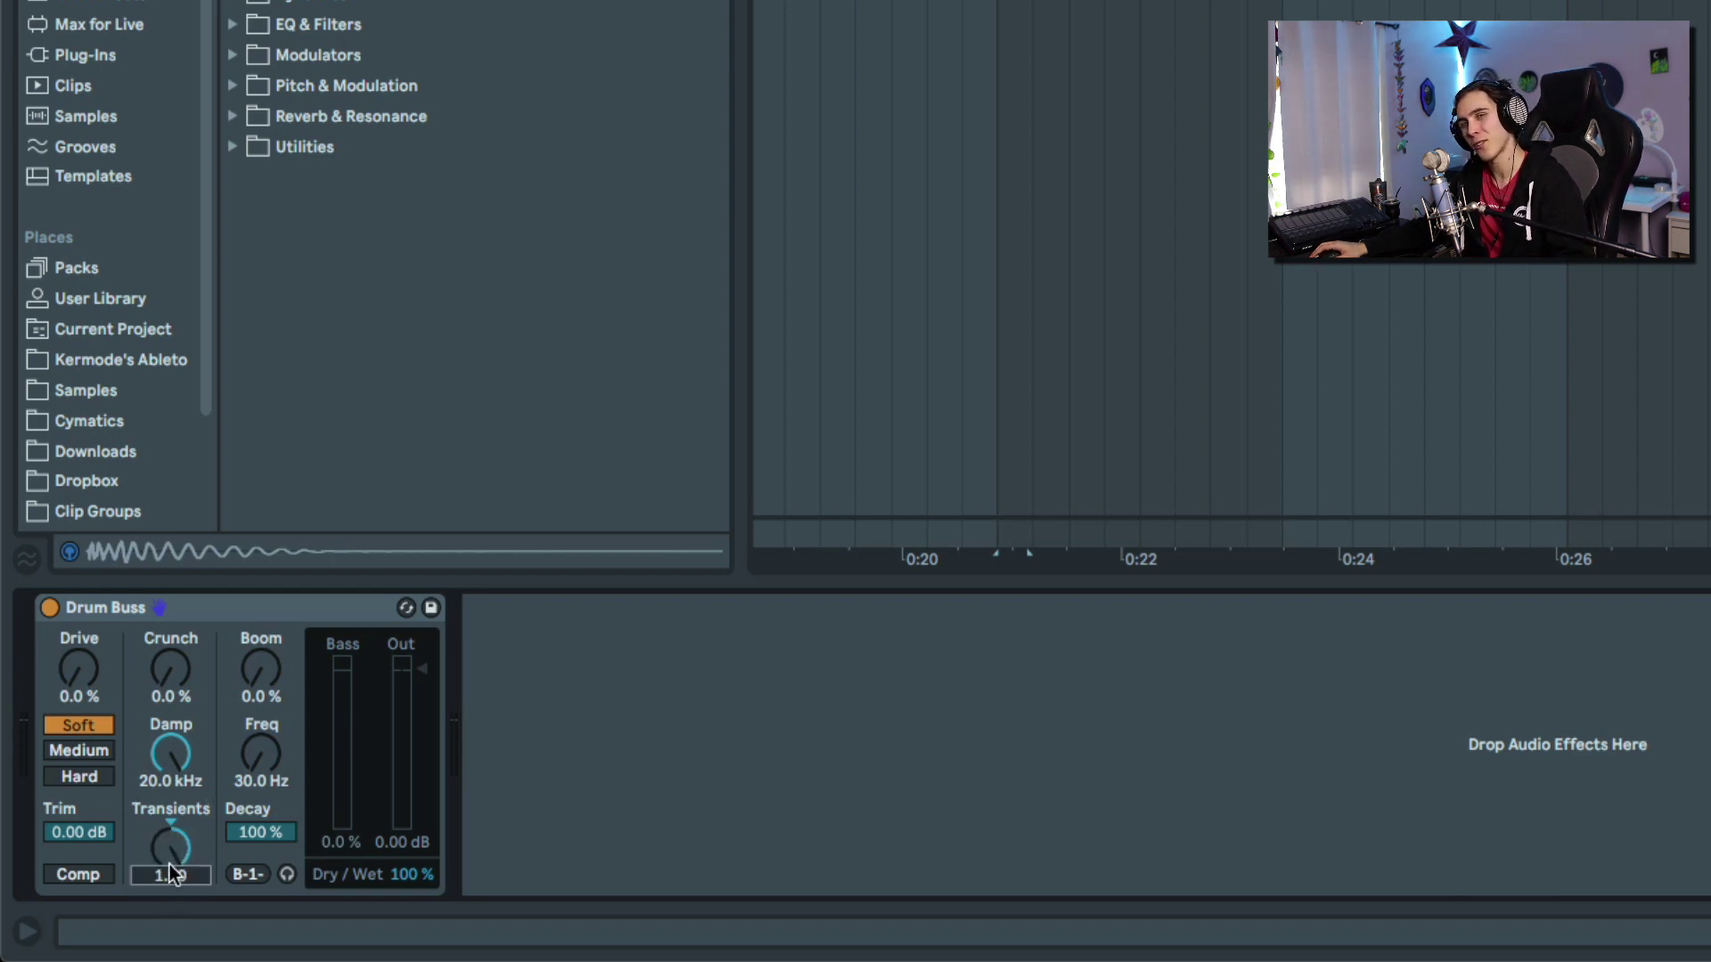
click(172, 834)
key(Delete)
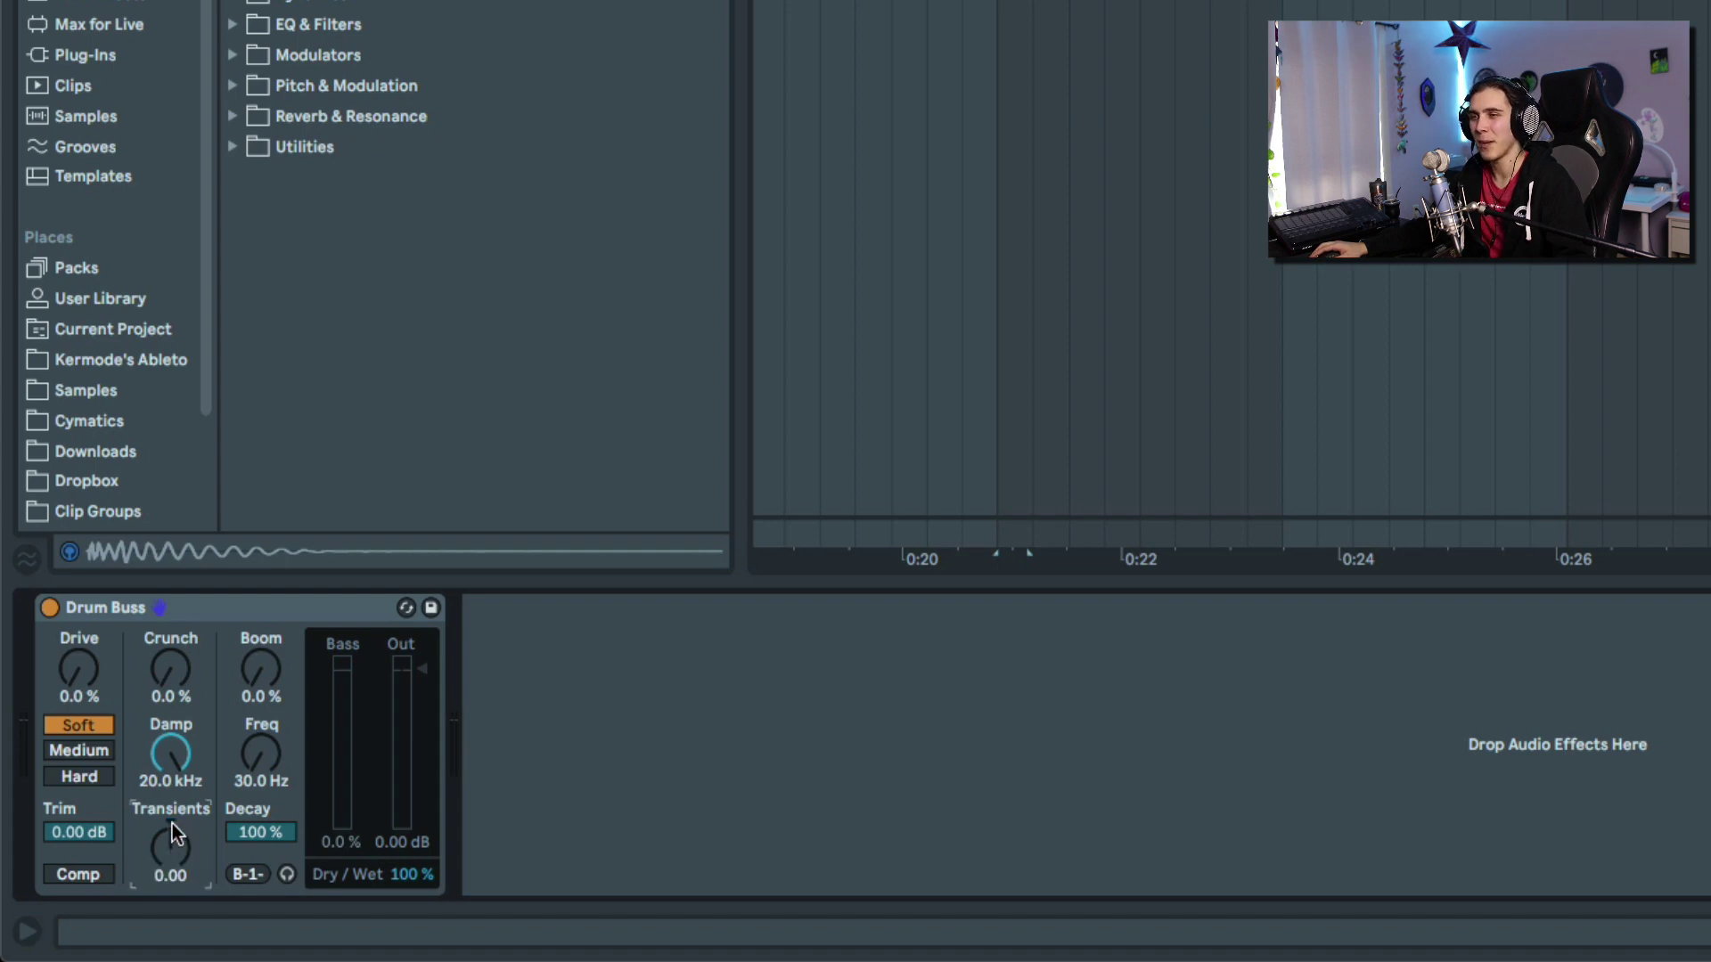
Step: Try the Drum Buss Transients at 1.00, reset it to 0.00, and audition the snare with it at -1.00
drag(175, 843, 174, 802)
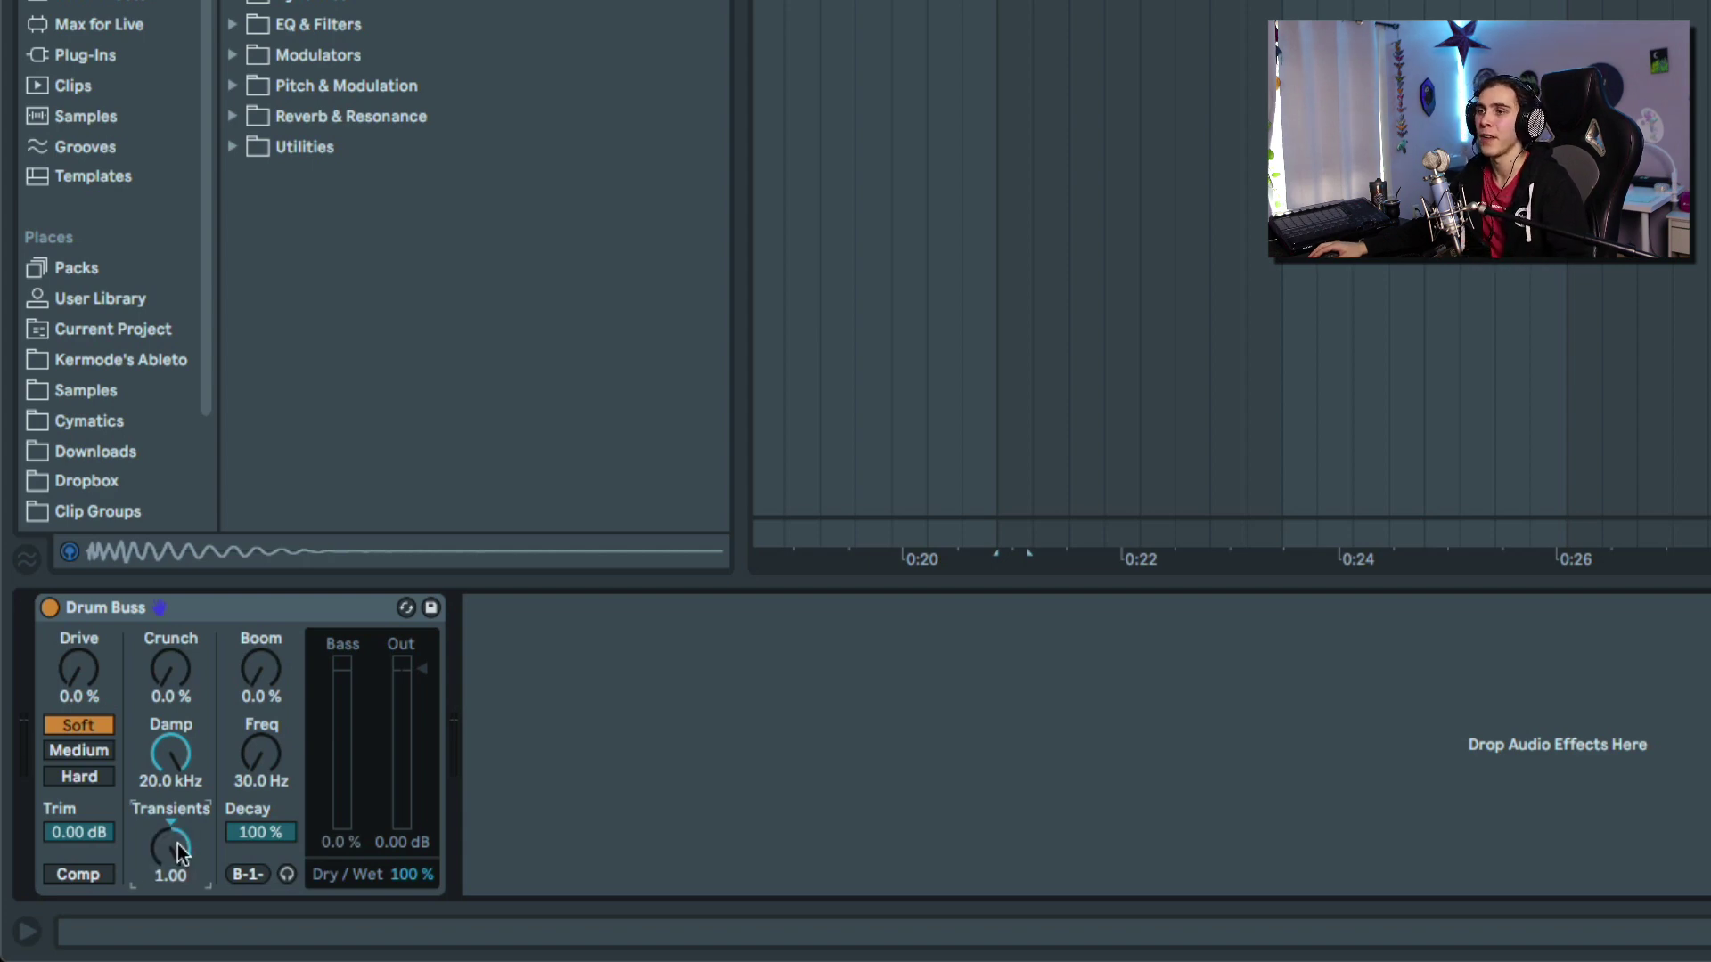
key(Delete)
click(898, 50)
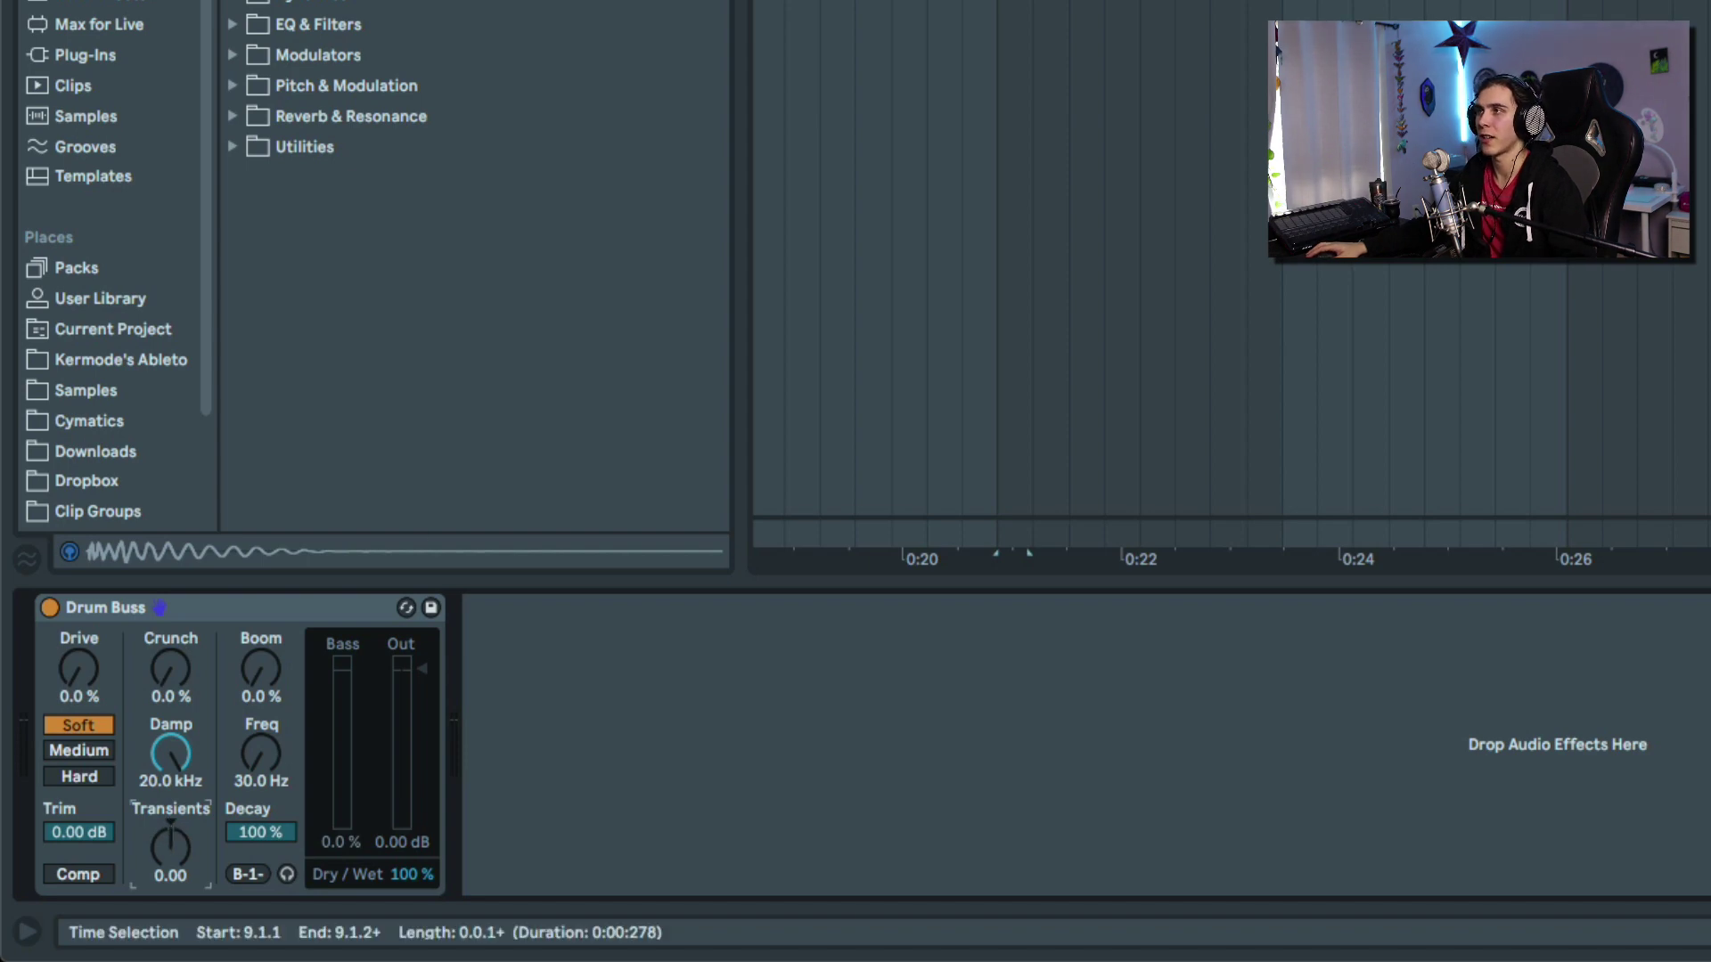
key(space)
drag(173, 842, 173, 882)
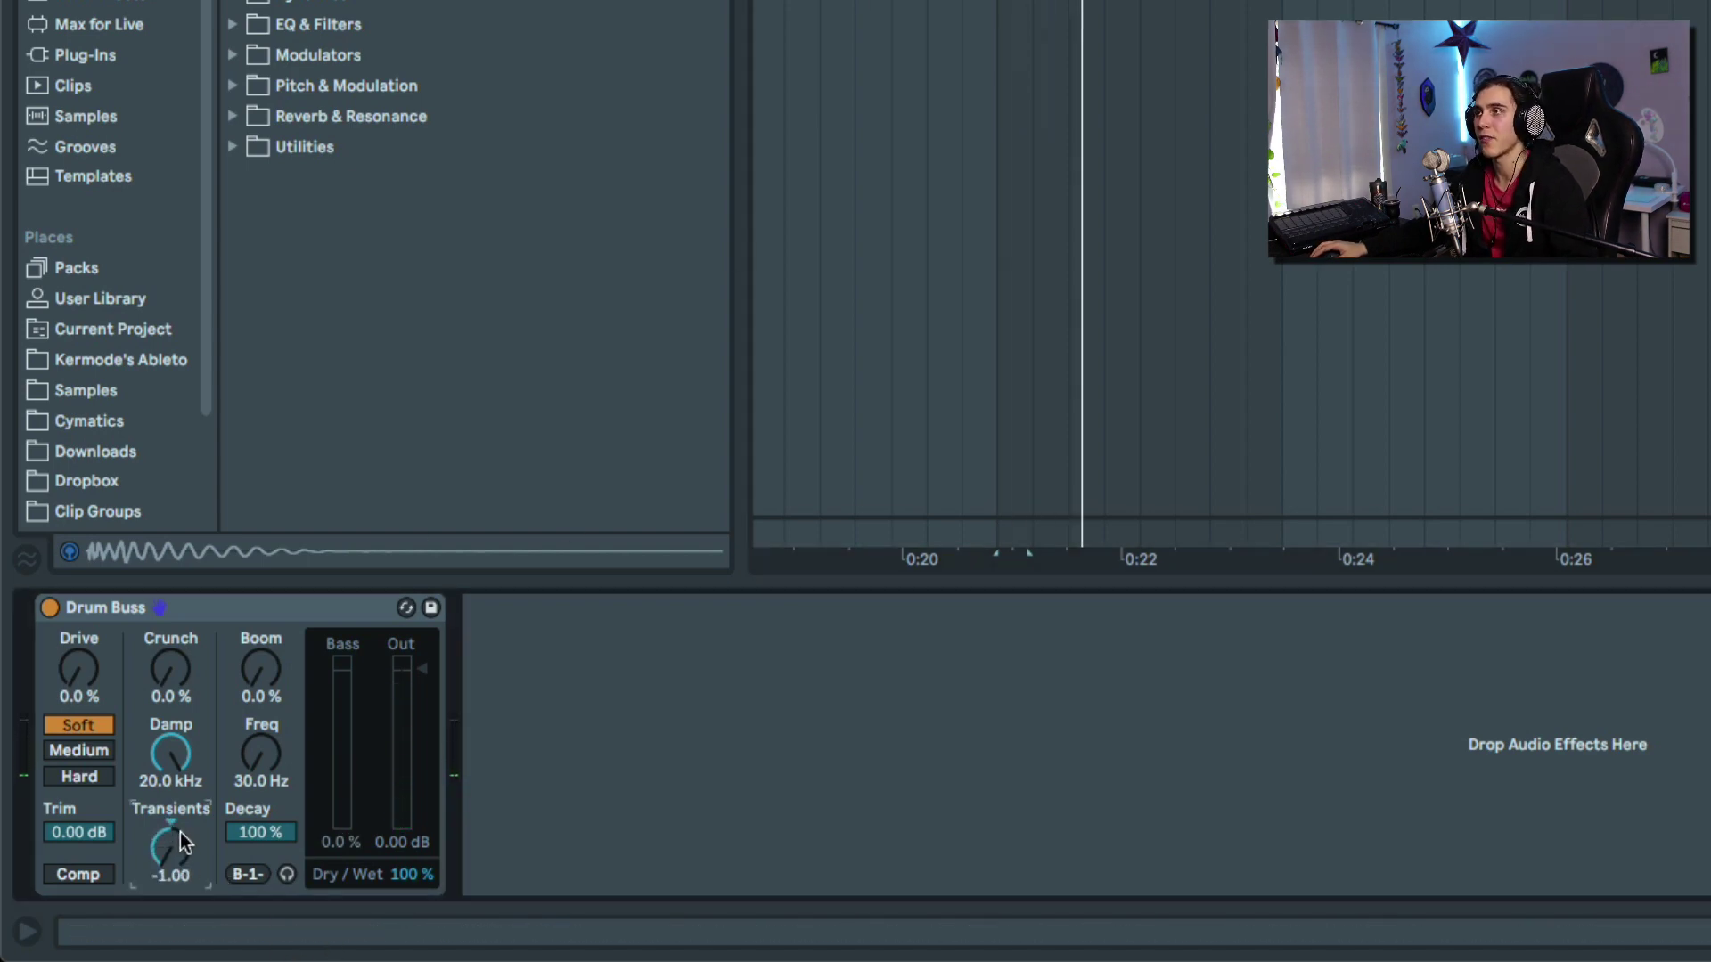
key(x)
key(space)
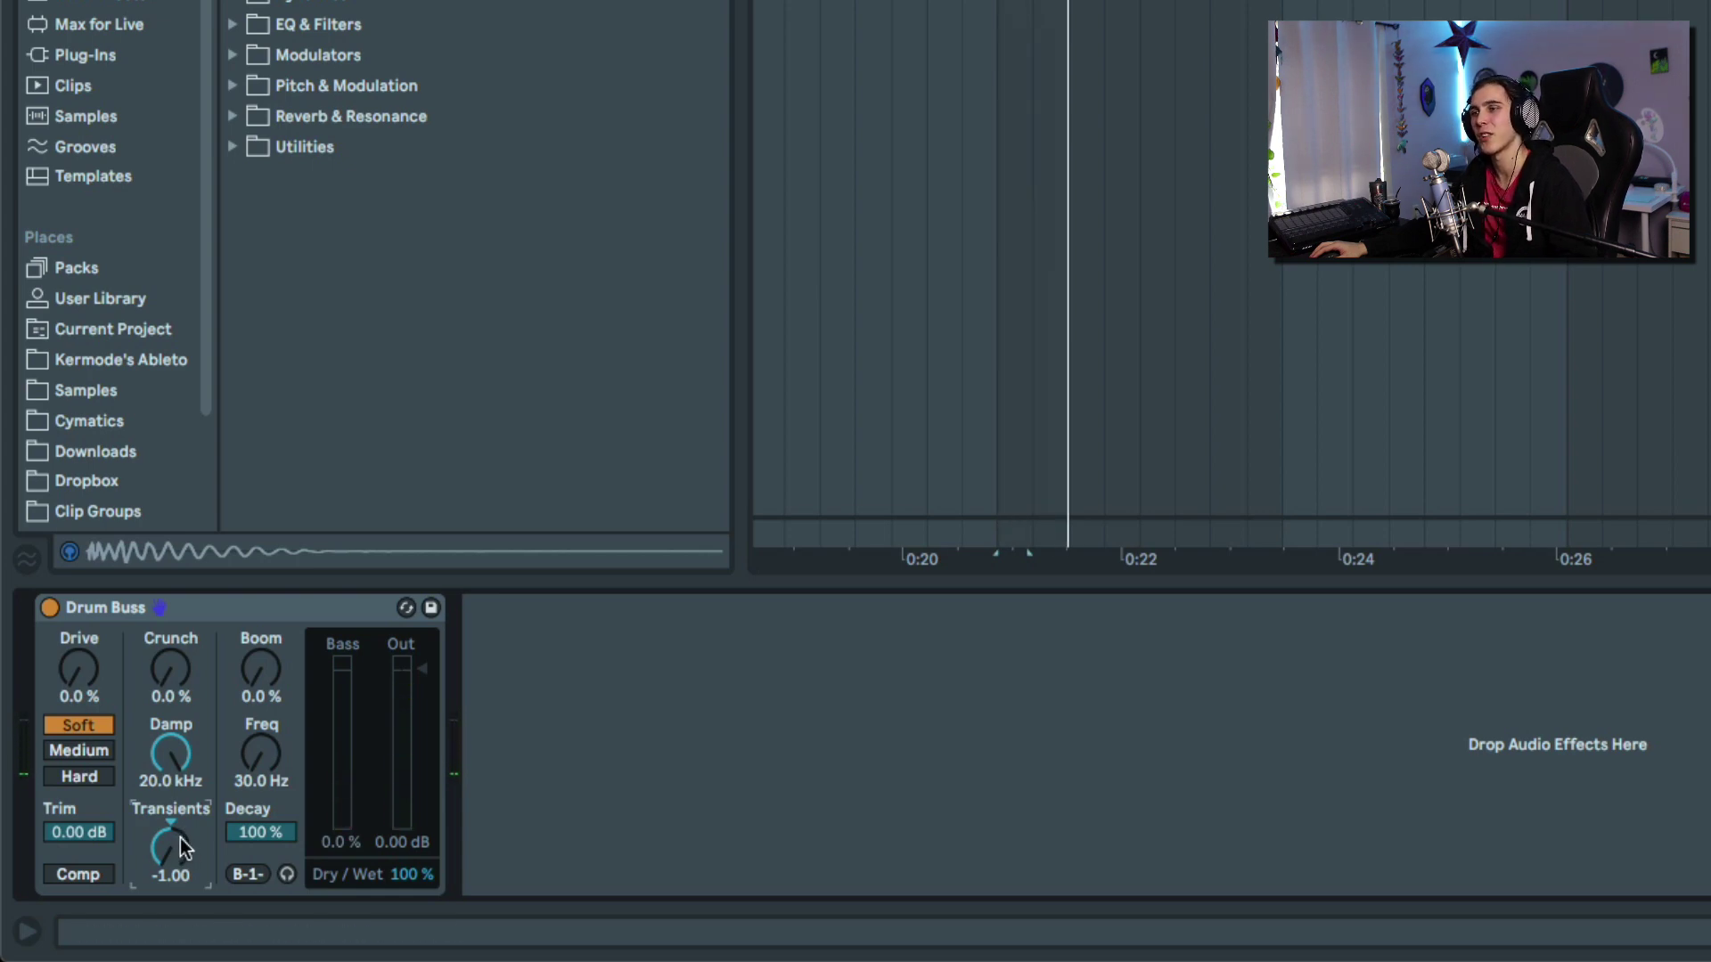
key(space)
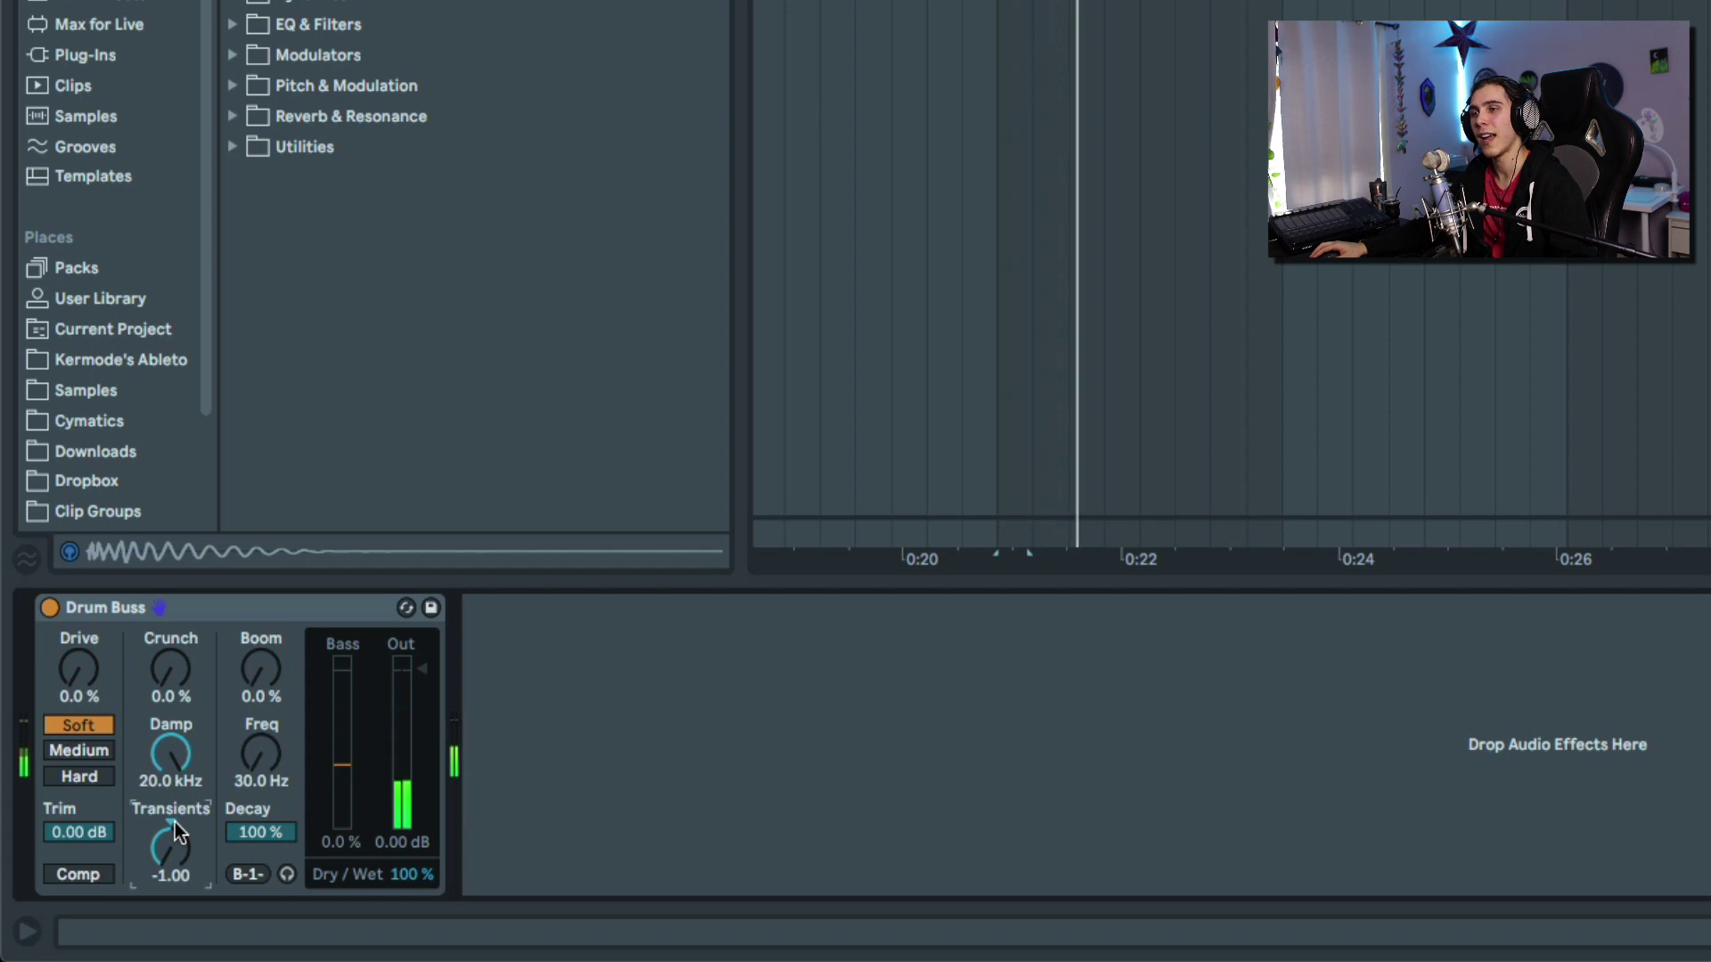
Step: Raise the Drum Buss Transients to 1.00, audition the snare, and reset the control to its default
drag(173, 821, 196, 851)
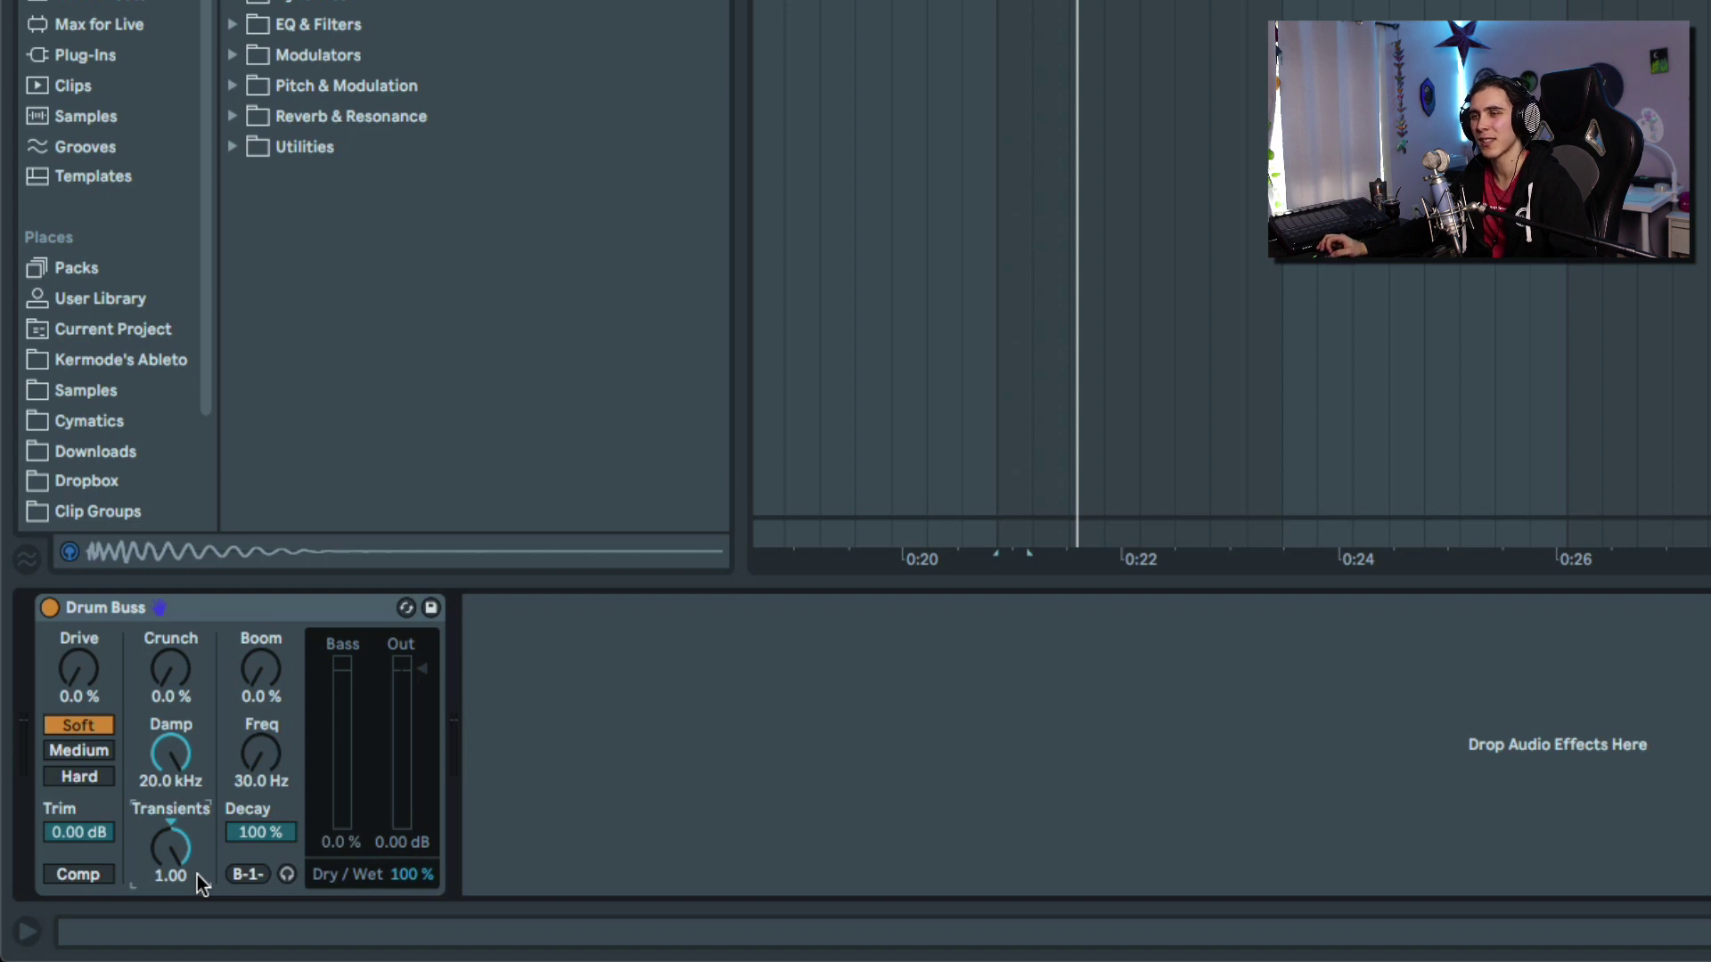
drag(195, 877, 179, 842)
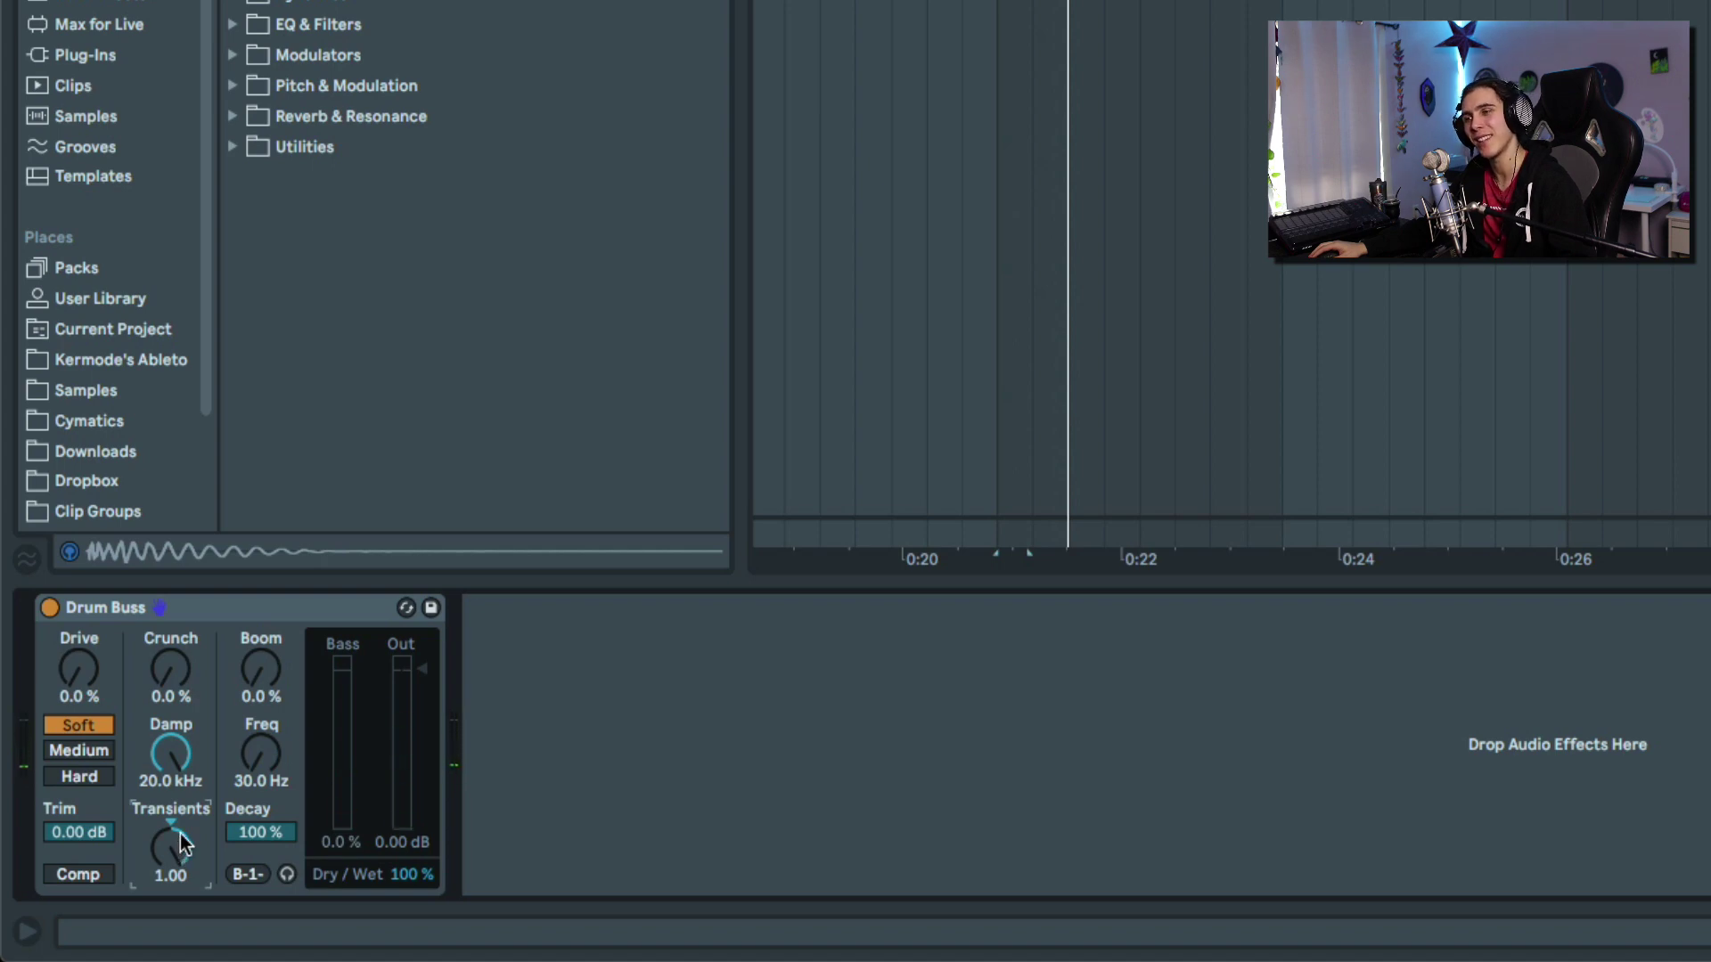
key(space)
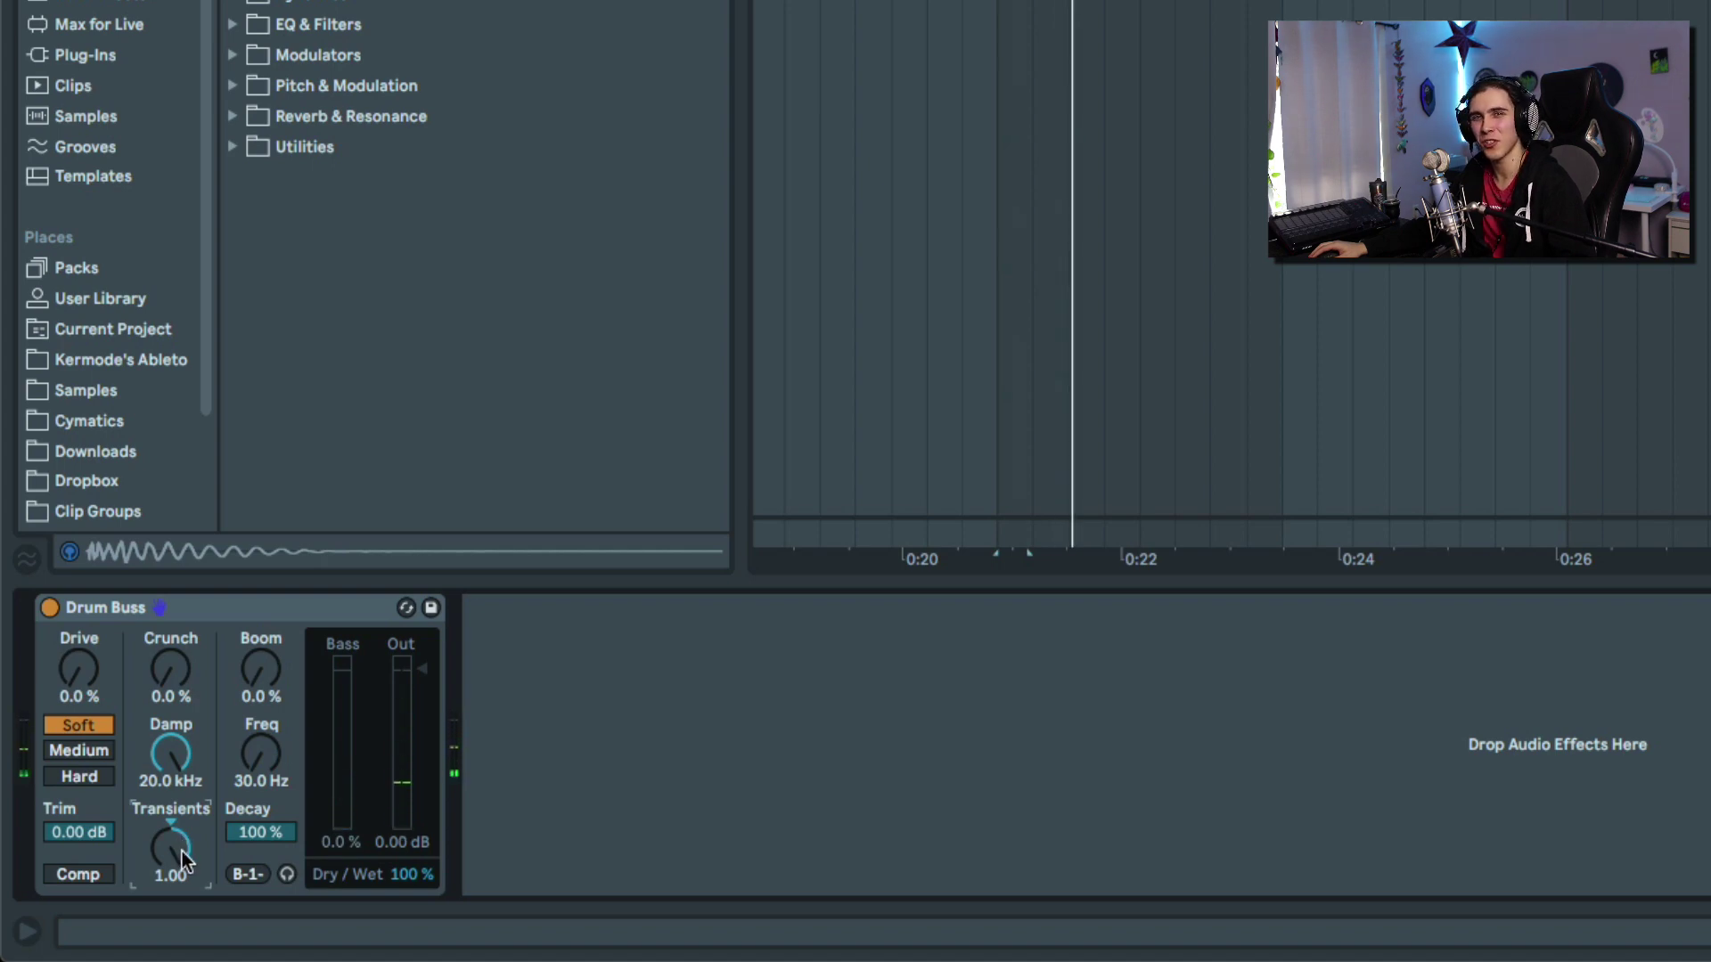
mouse_move(182, 852)
mouse_down()
mouse_move(182, 889)
mouse_move(182, 856)
mouse_up()
key(space)
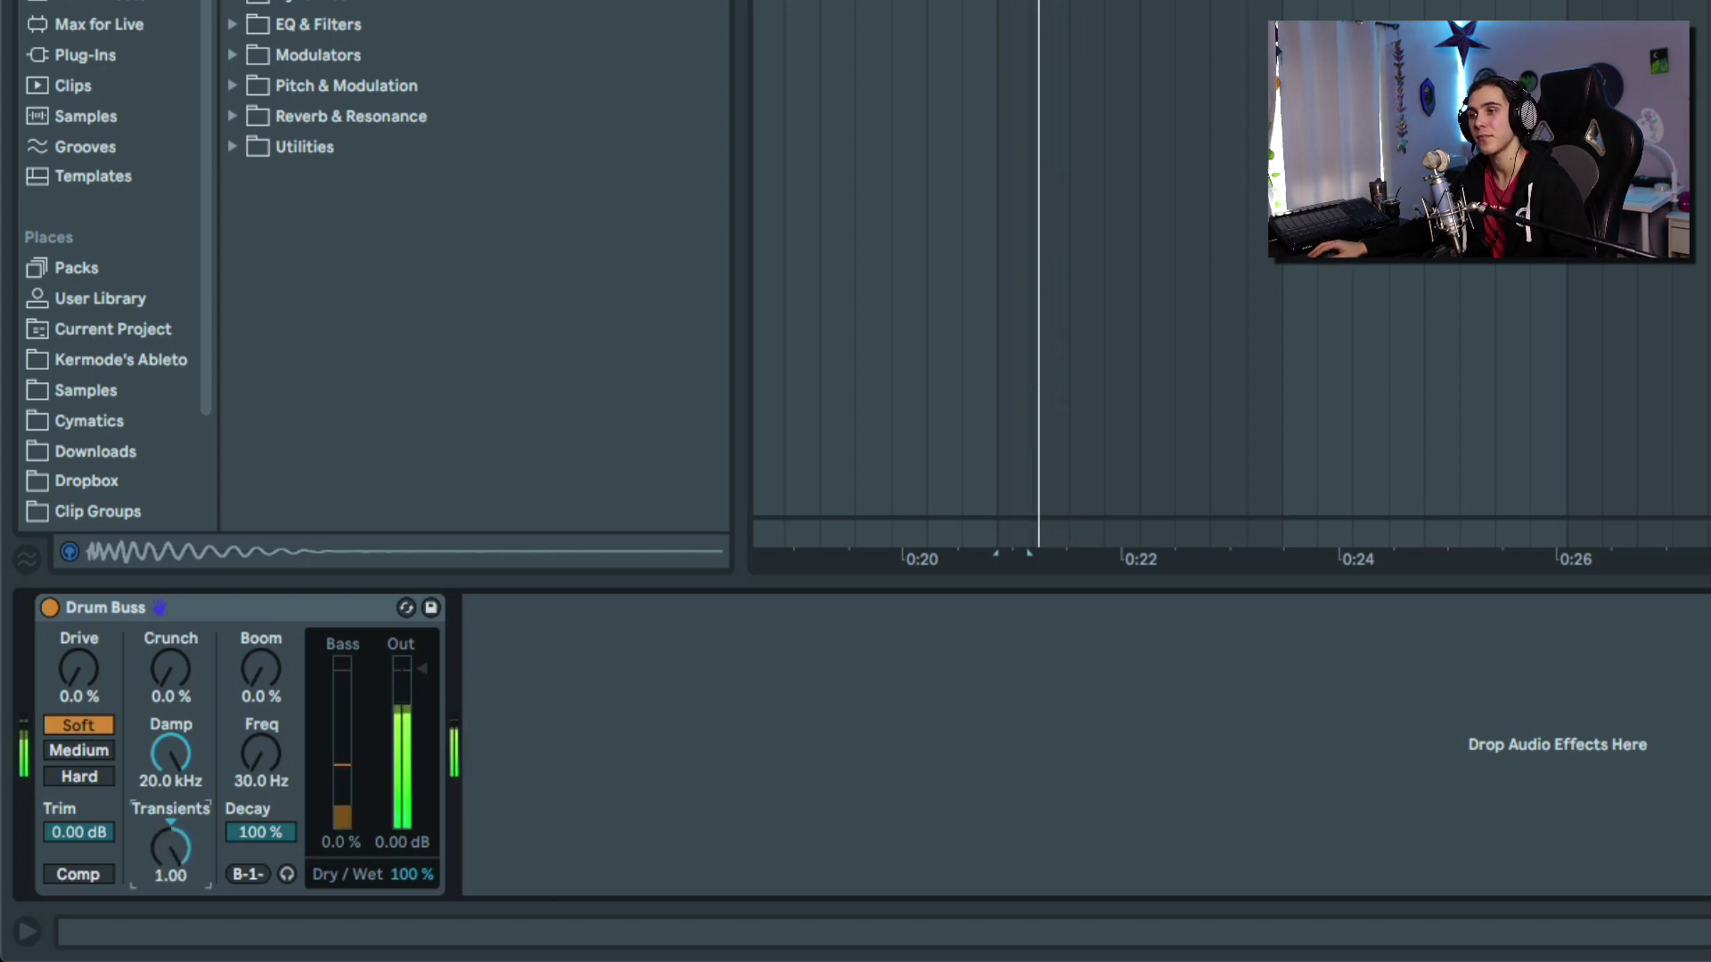
mouse_move(181, 855)
mouse_down()
mouse_move(182, 829)
mouse_move(182, 860)
mouse_up()
double_click(168, 820)
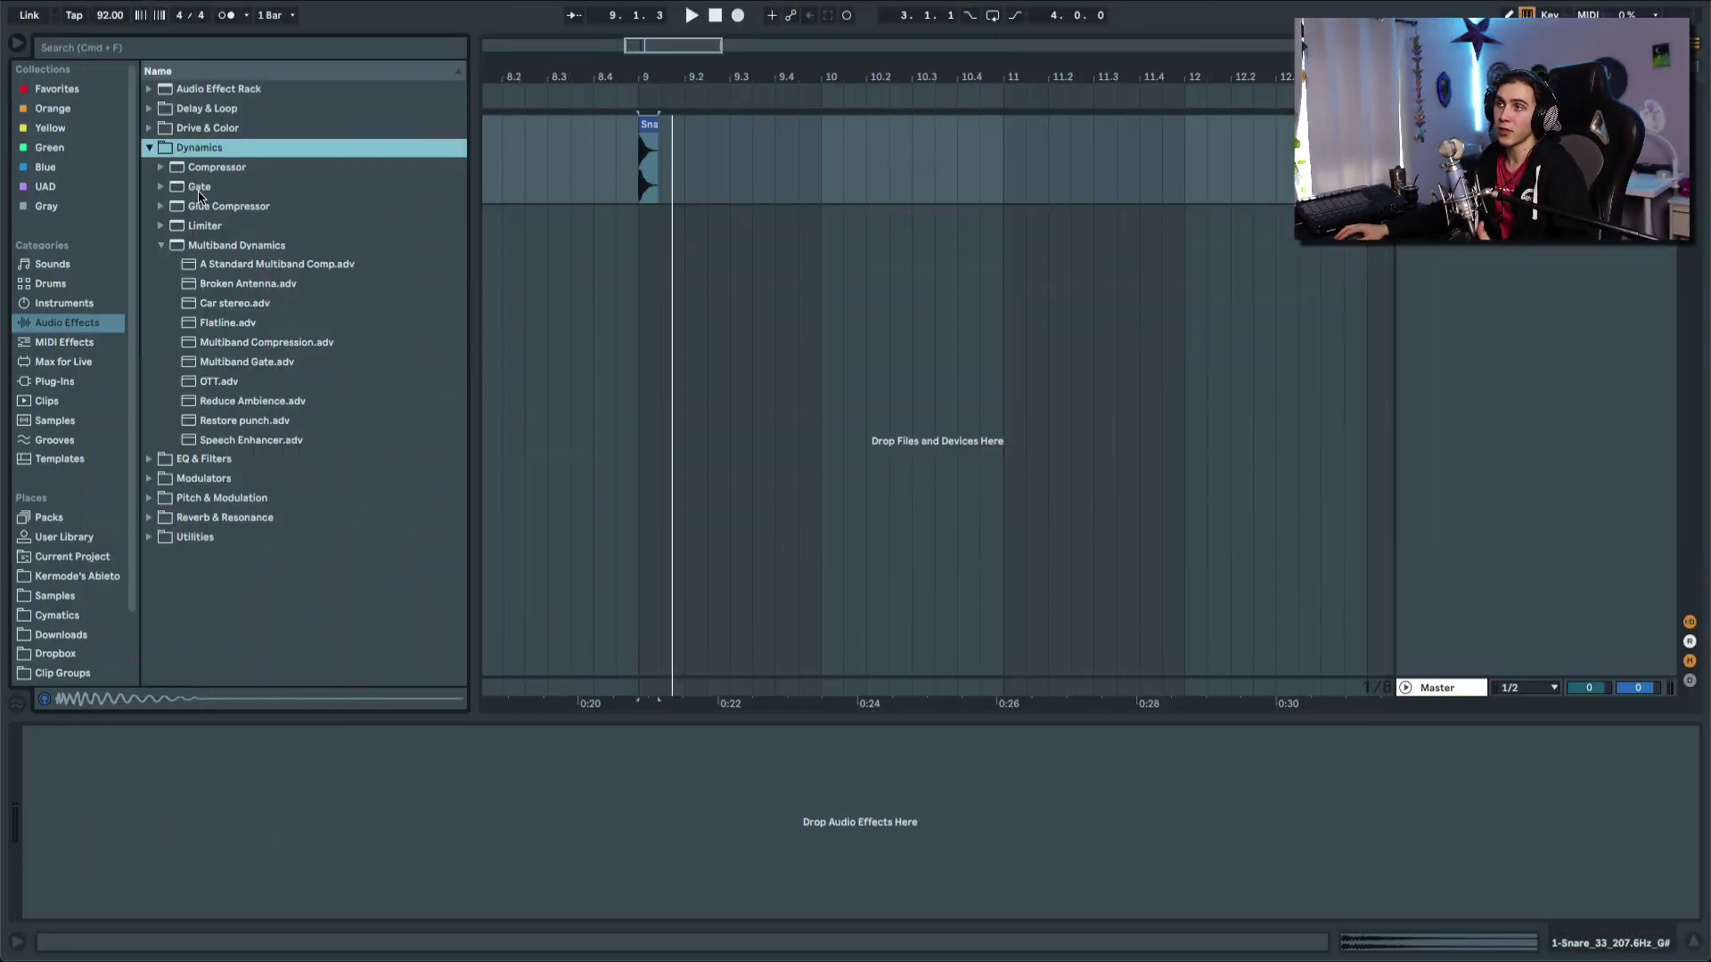
Step: Add a Gate to the snare track and set its Return to 0.00 dB and Threshold to -10.8 dB
key(Down)
key(Down)
key(Return)
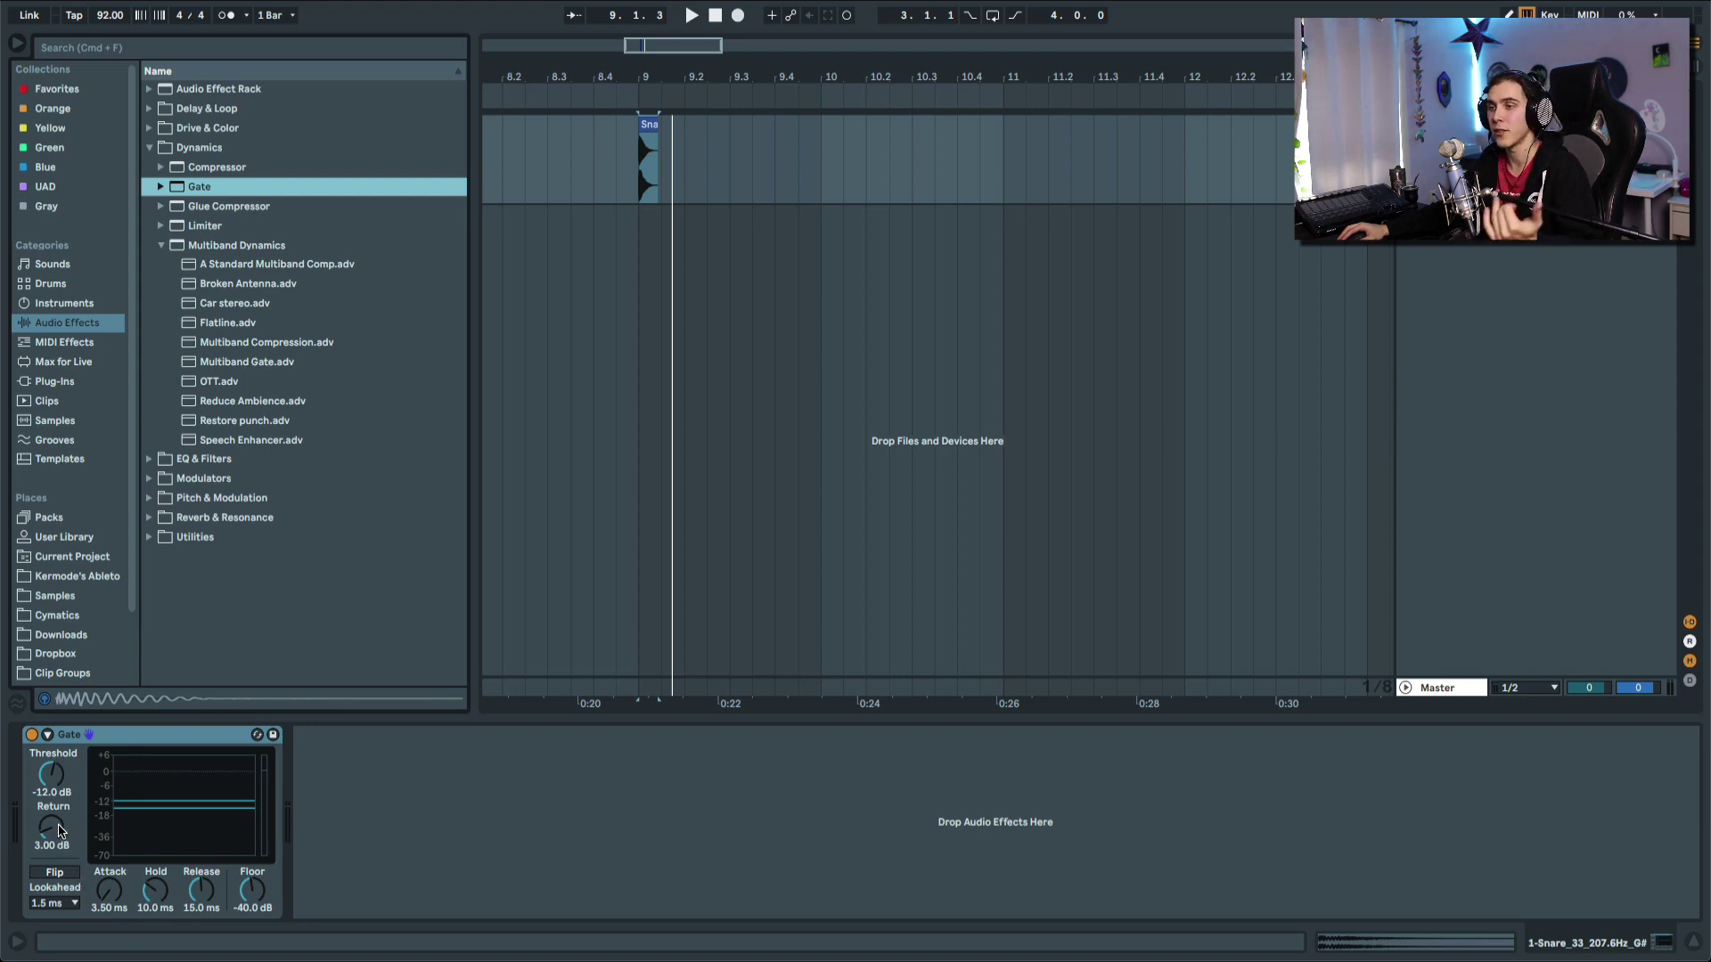
drag(59, 830, 58, 826)
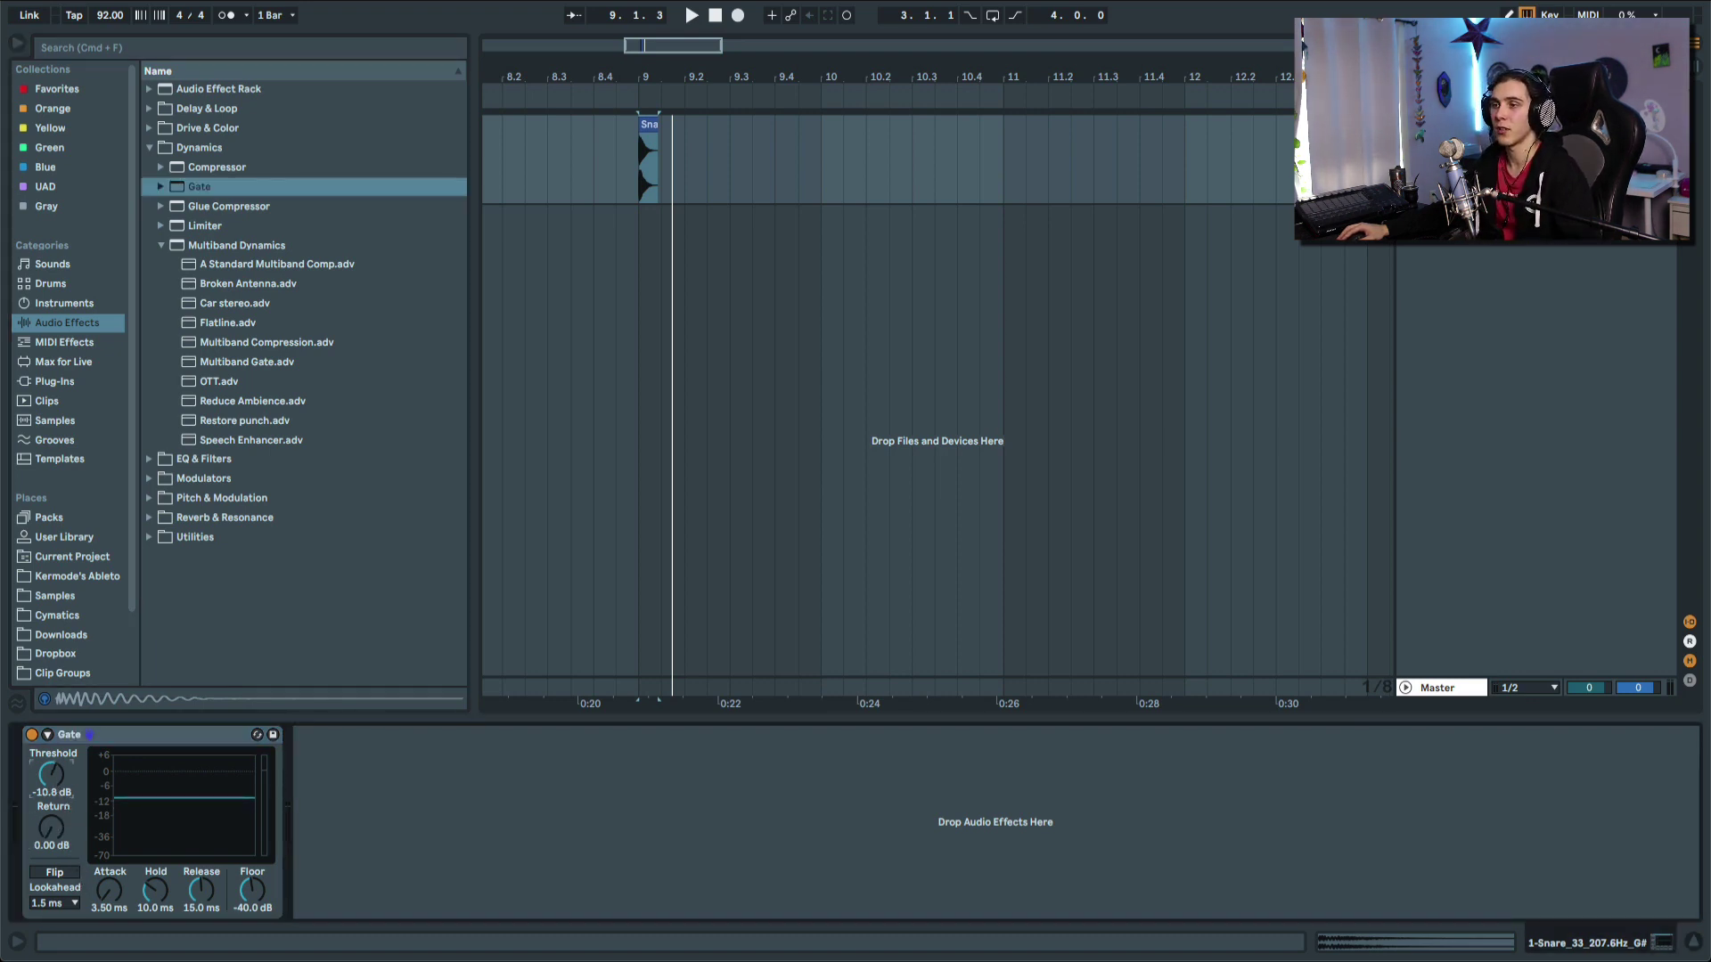
Step: Set the Gate to Attack 0.02 ms, Hold 1.00 ms, Release 1.75 ms, Floor -inf dB and Threshold -9.87 dB during playback
key(space)
drag(109, 891, 109, 918)
drag(249, 885, 250, 927)
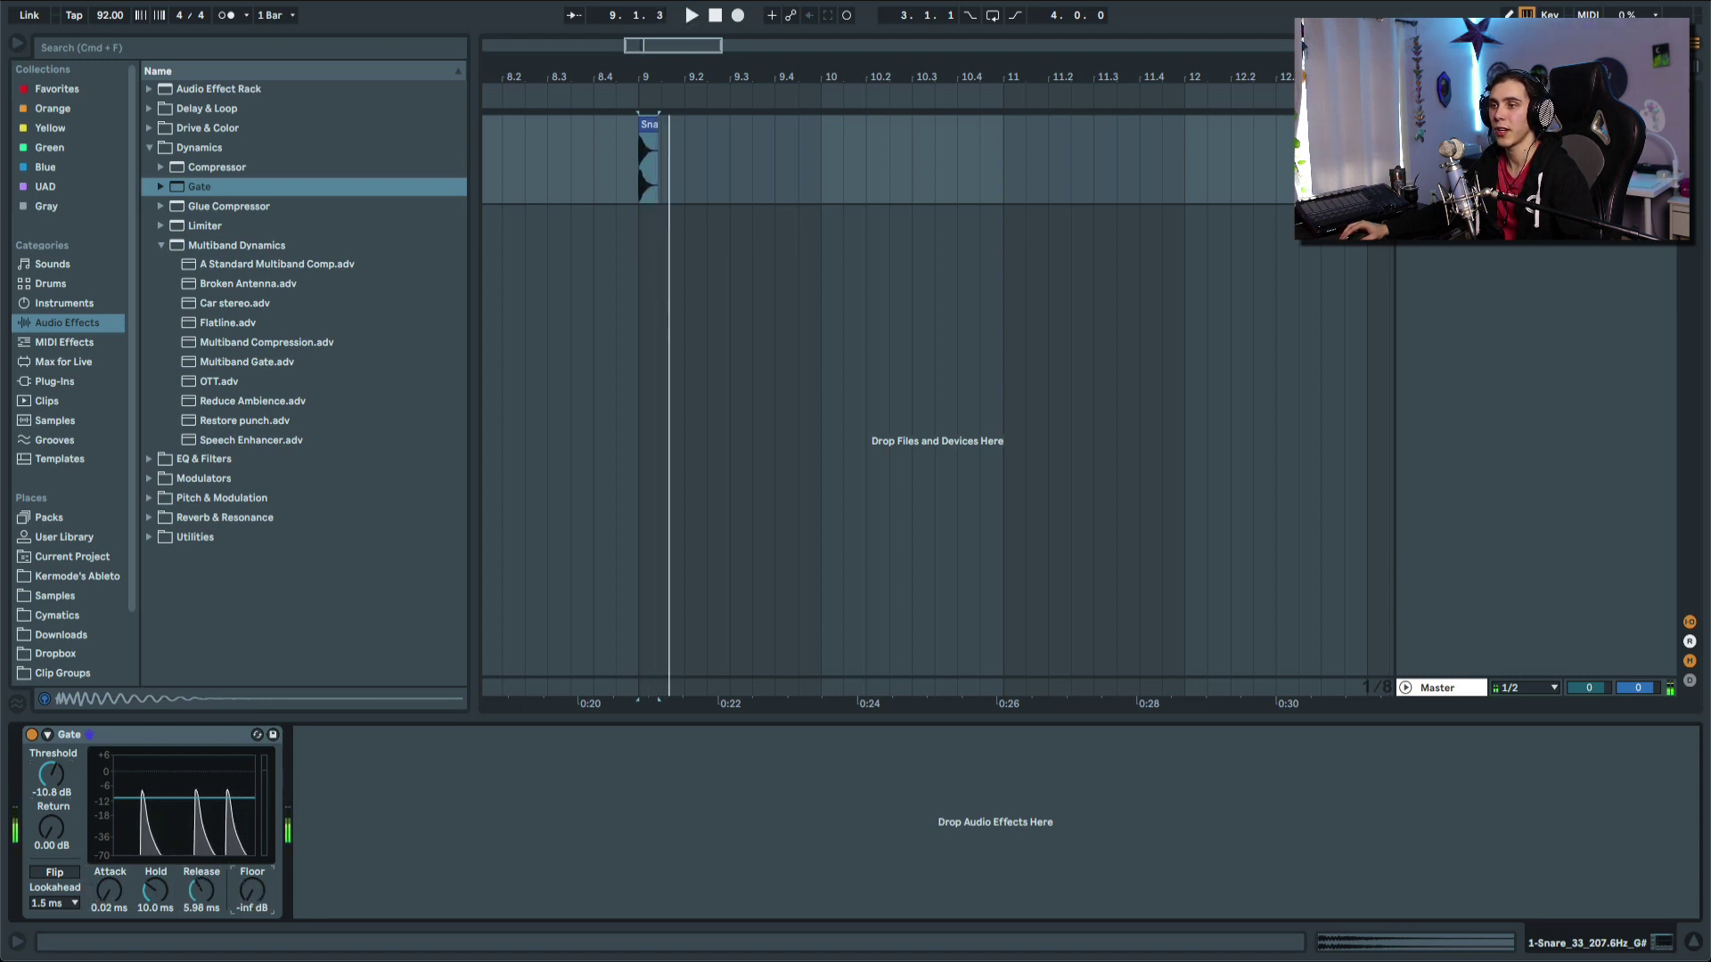
drag(52, 776, 52, 771)
drag(201, 891, 152, 918)
key(space)
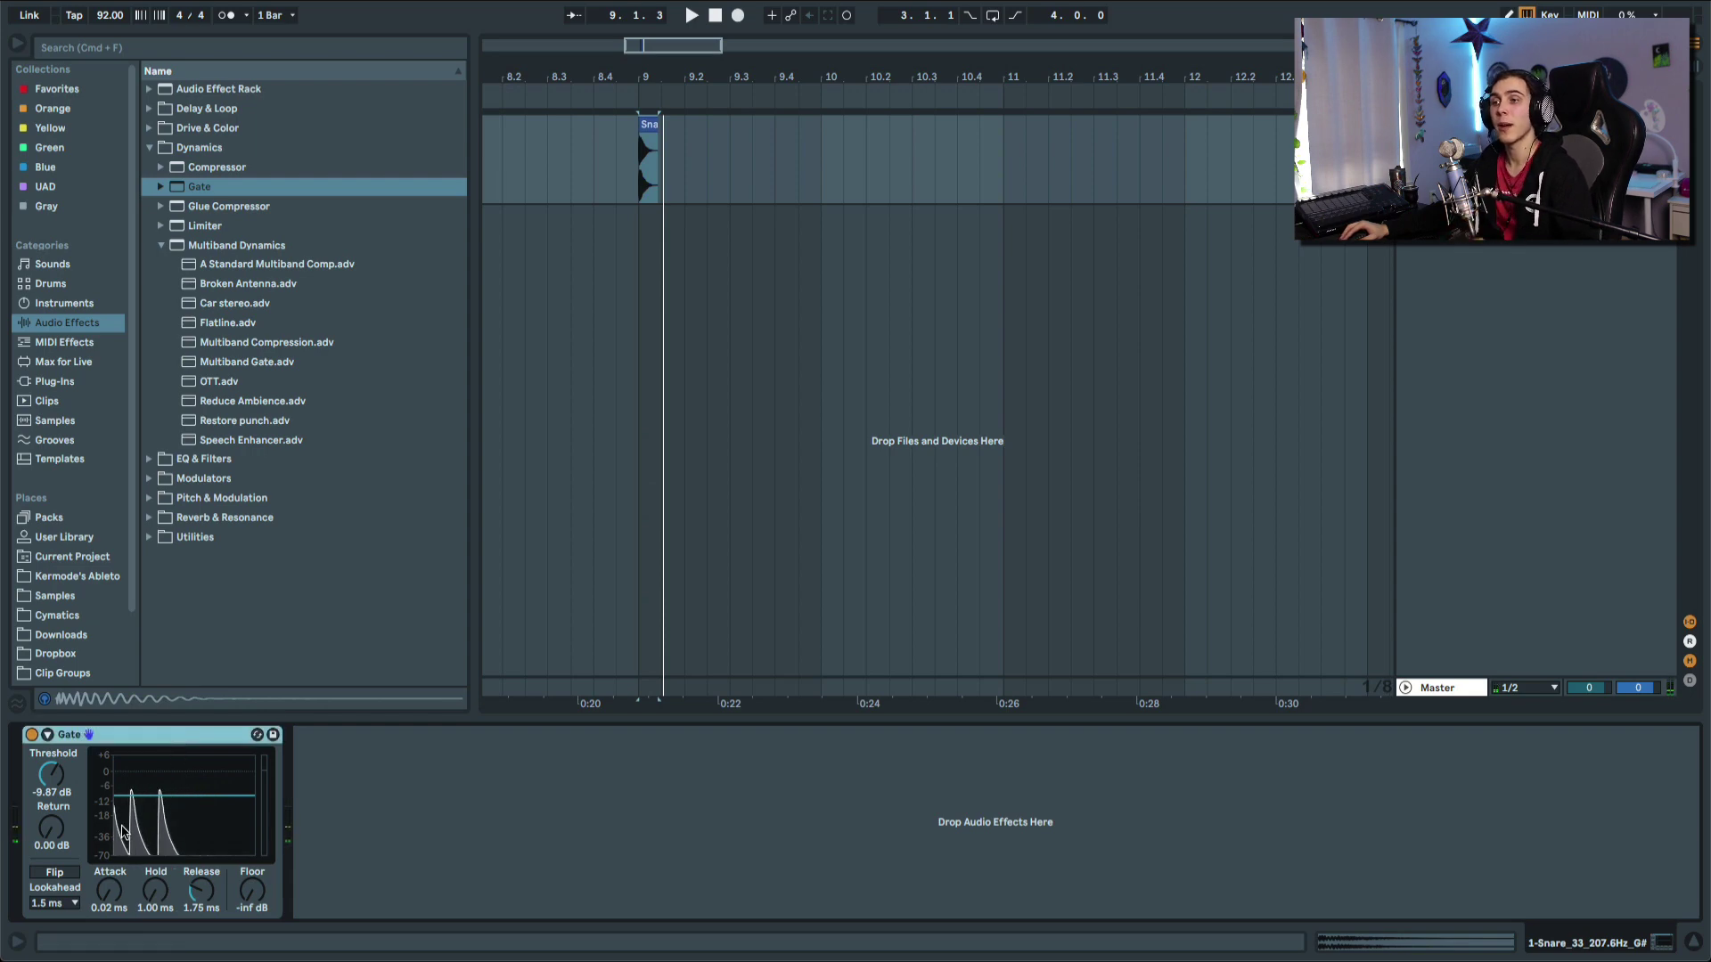
Step: Set the Gate's Lookahead to 10 ms and turn on Flip, auditioning the snare
click(53, 903)
click(54, 917)
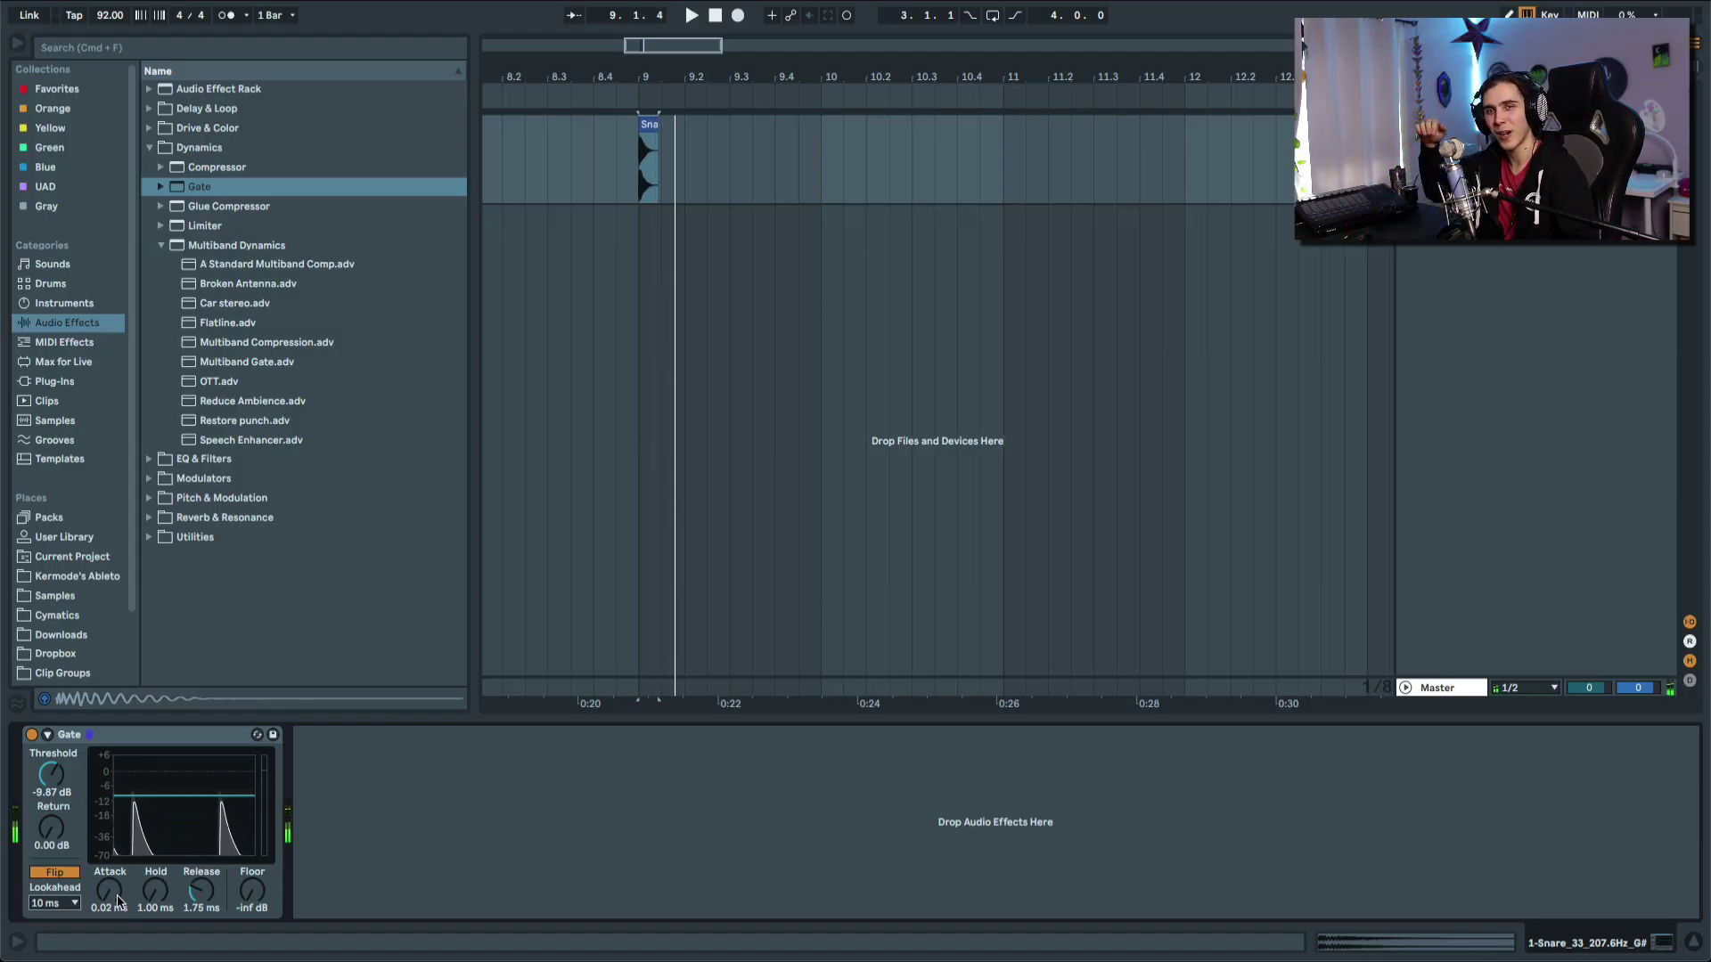
key(space)
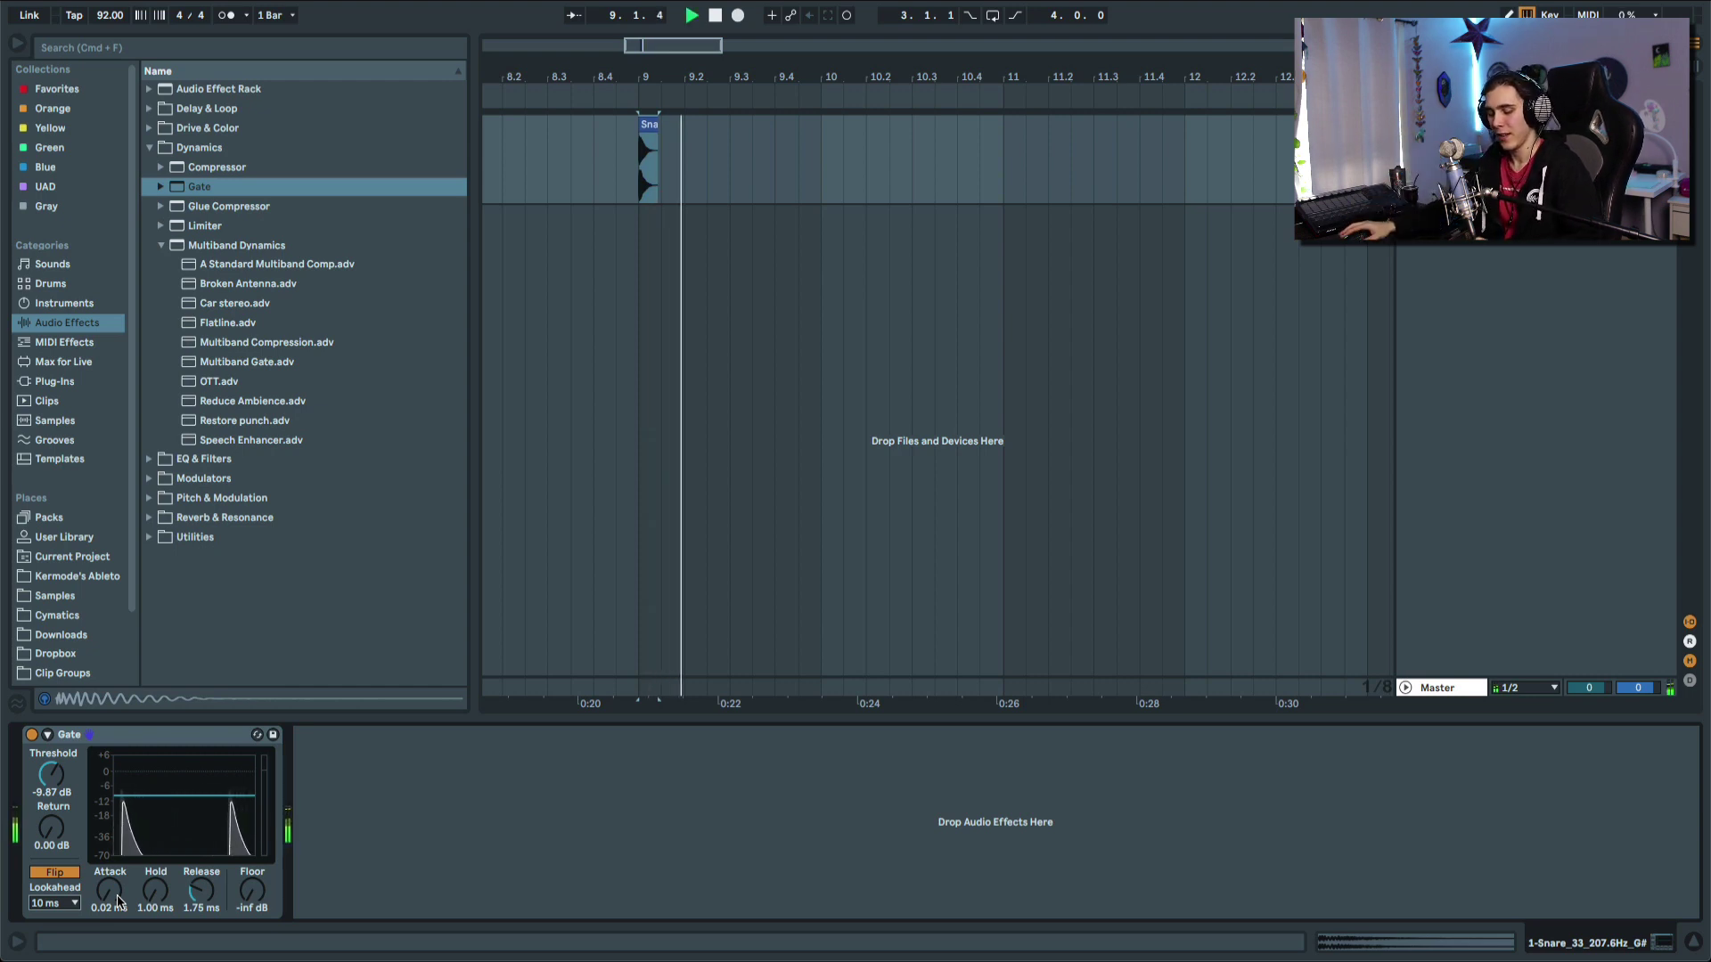
click(97, 758)
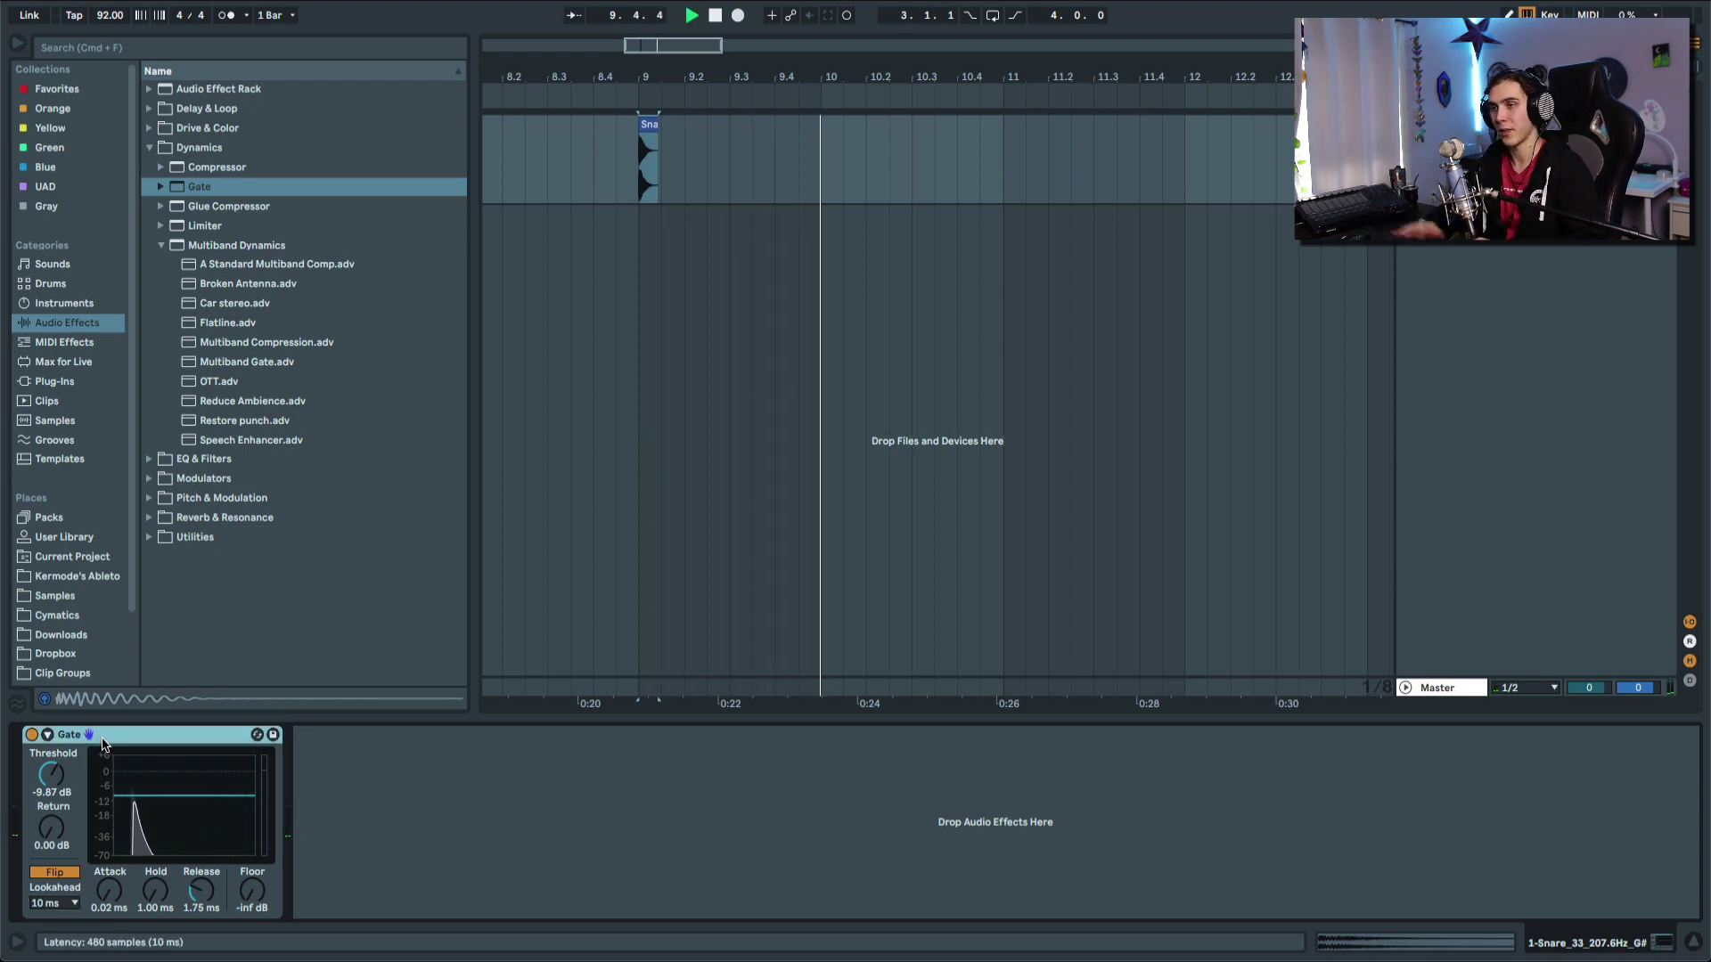
Step: Group the Gate into an Audio Effect Rack, duplicate its chain, and turn off Flip in the duplicate
key(super+g)
click(33, 770)
click(71, 784)
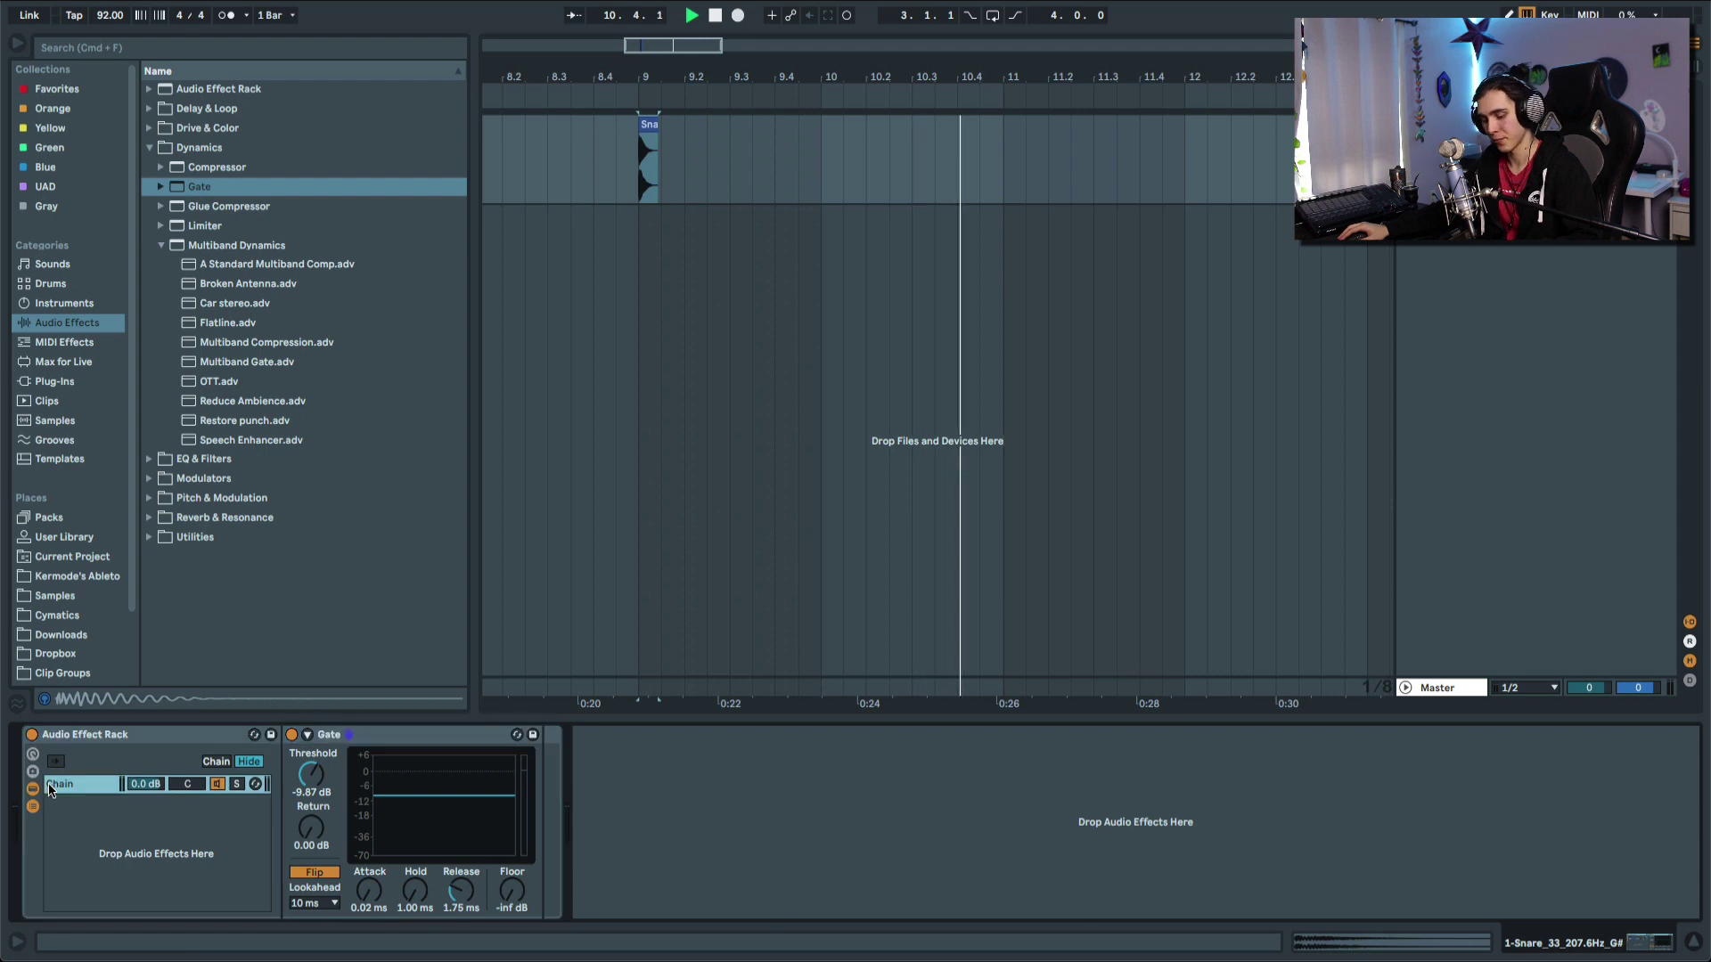
key(super+d)
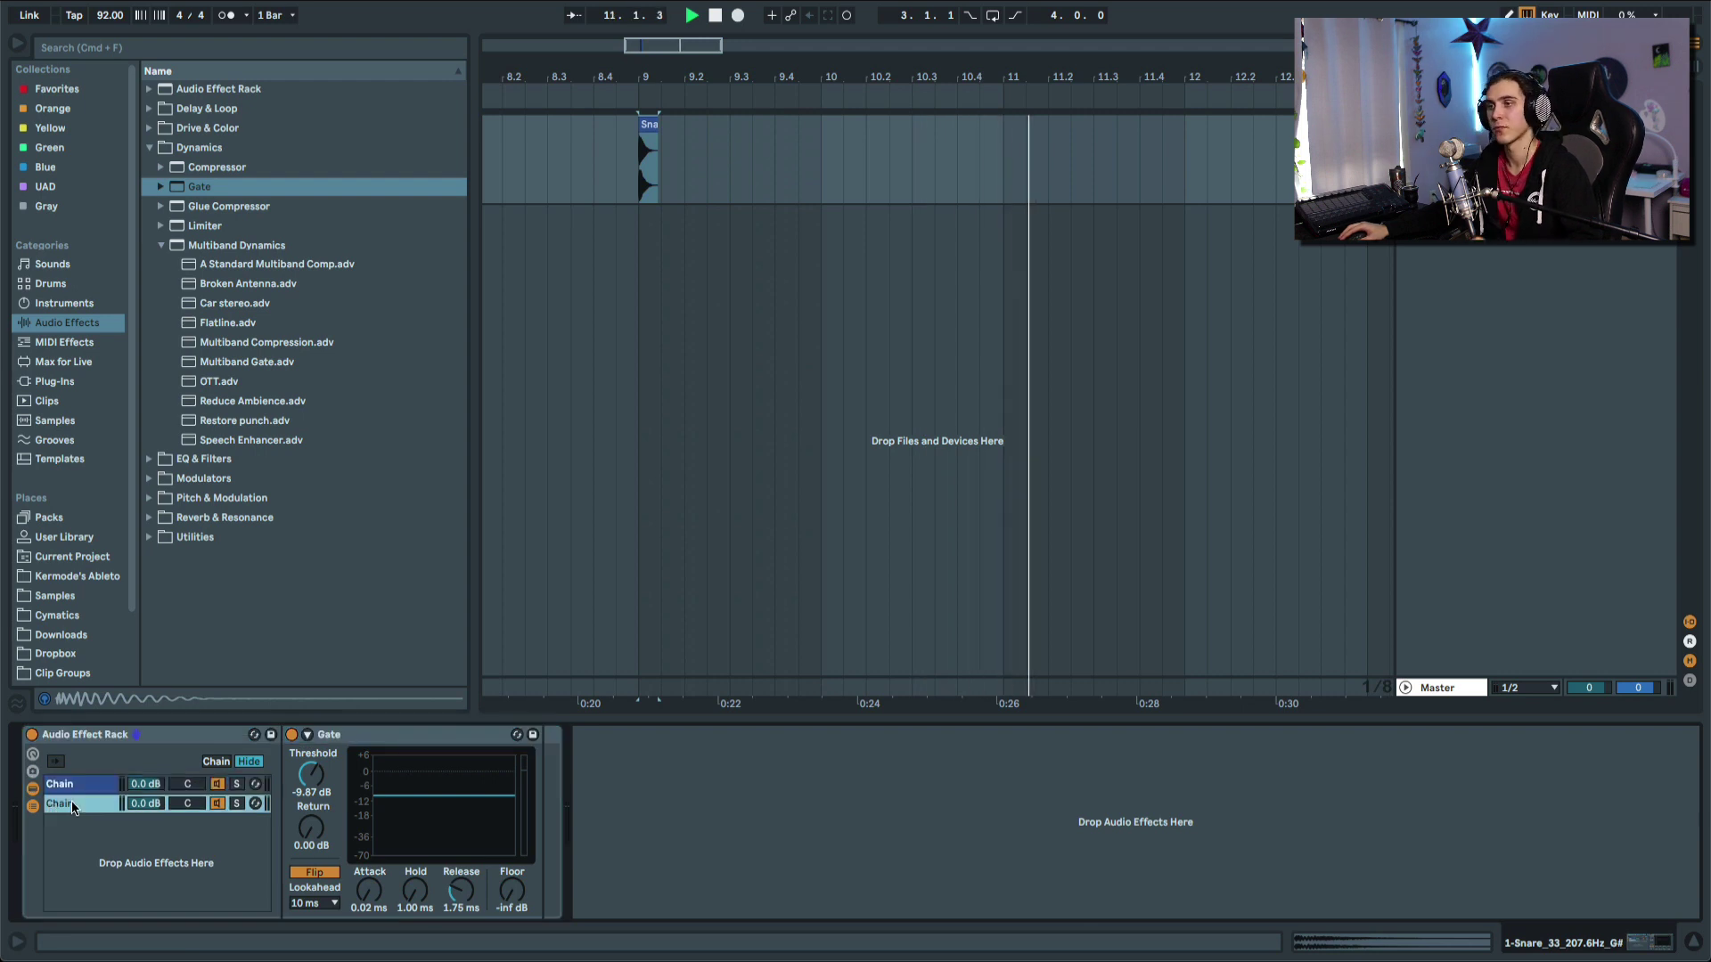
click(331, 875)
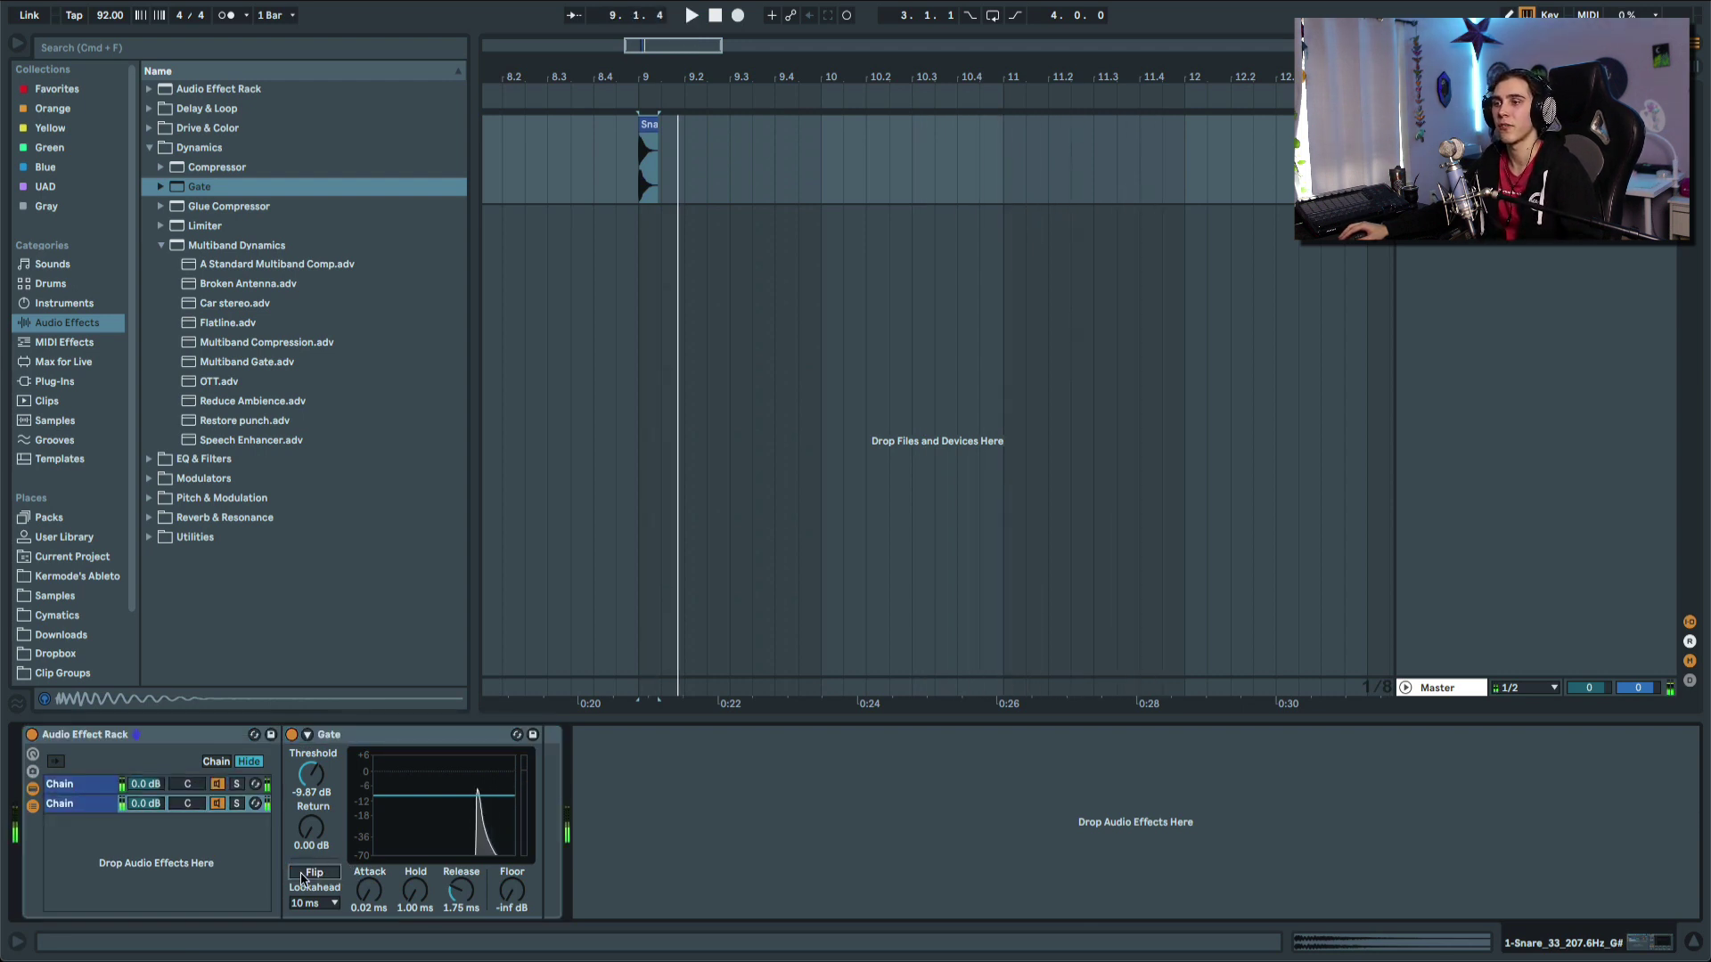
Step: Compare the rack's two chains and raise the unflipped Gate chain's volume to 6.0 dB
click(123, 805)
click(124, 807)
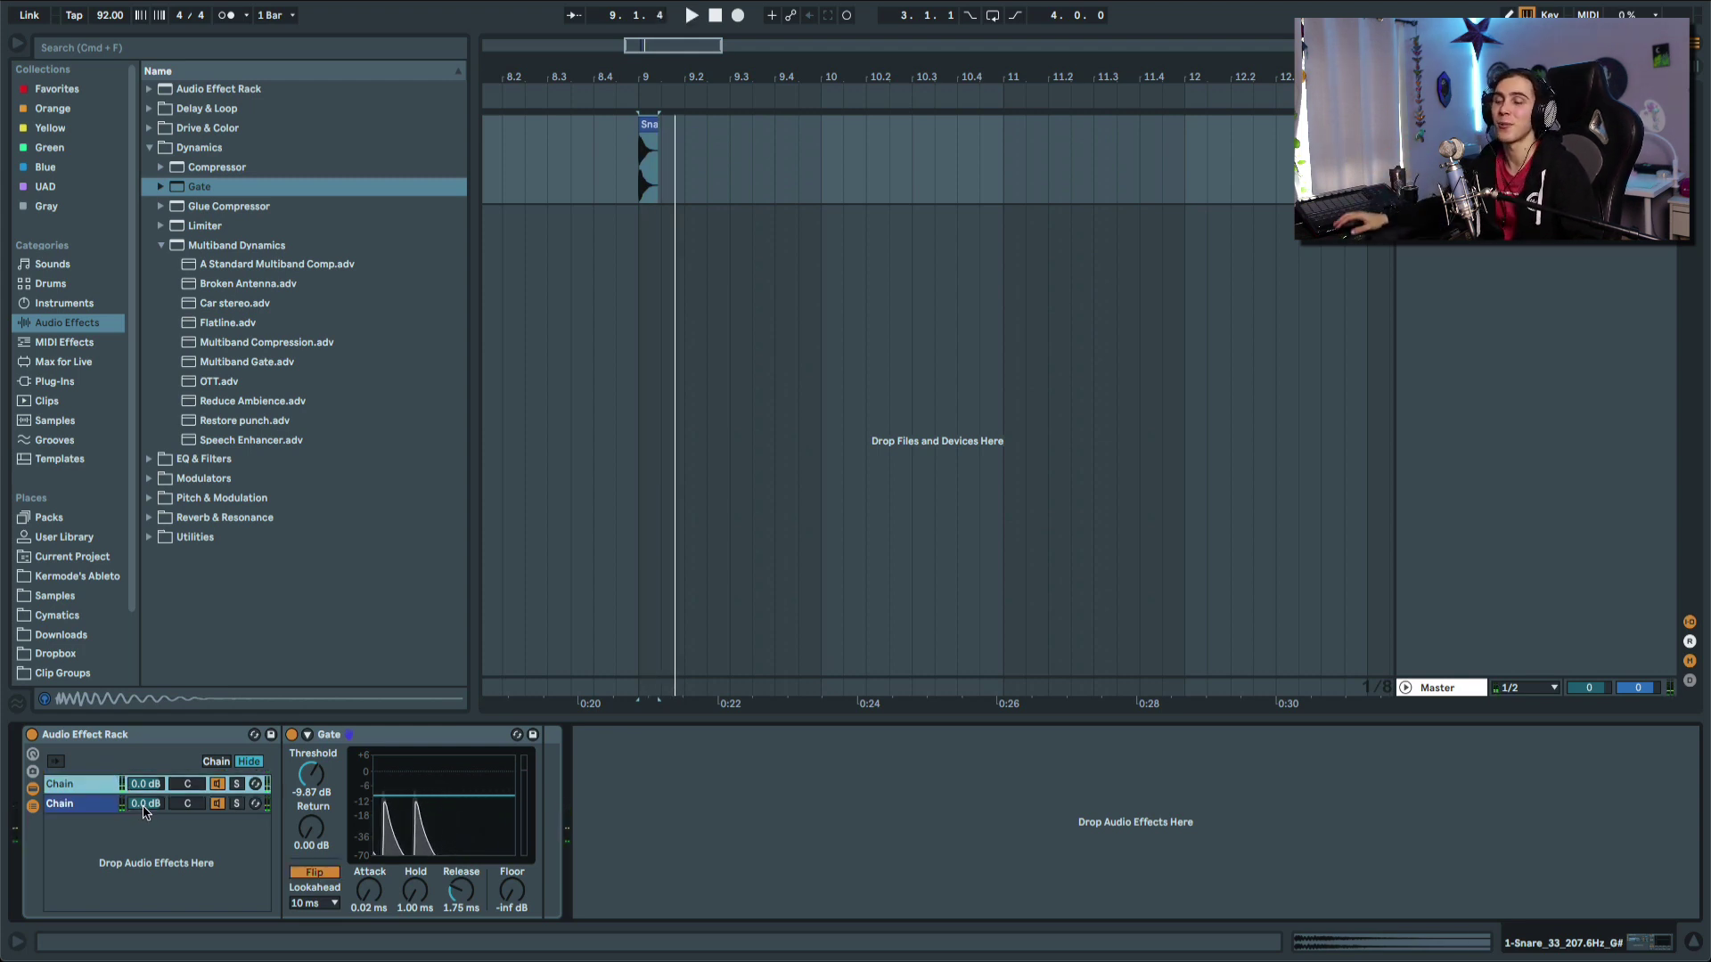
click(117, 807)
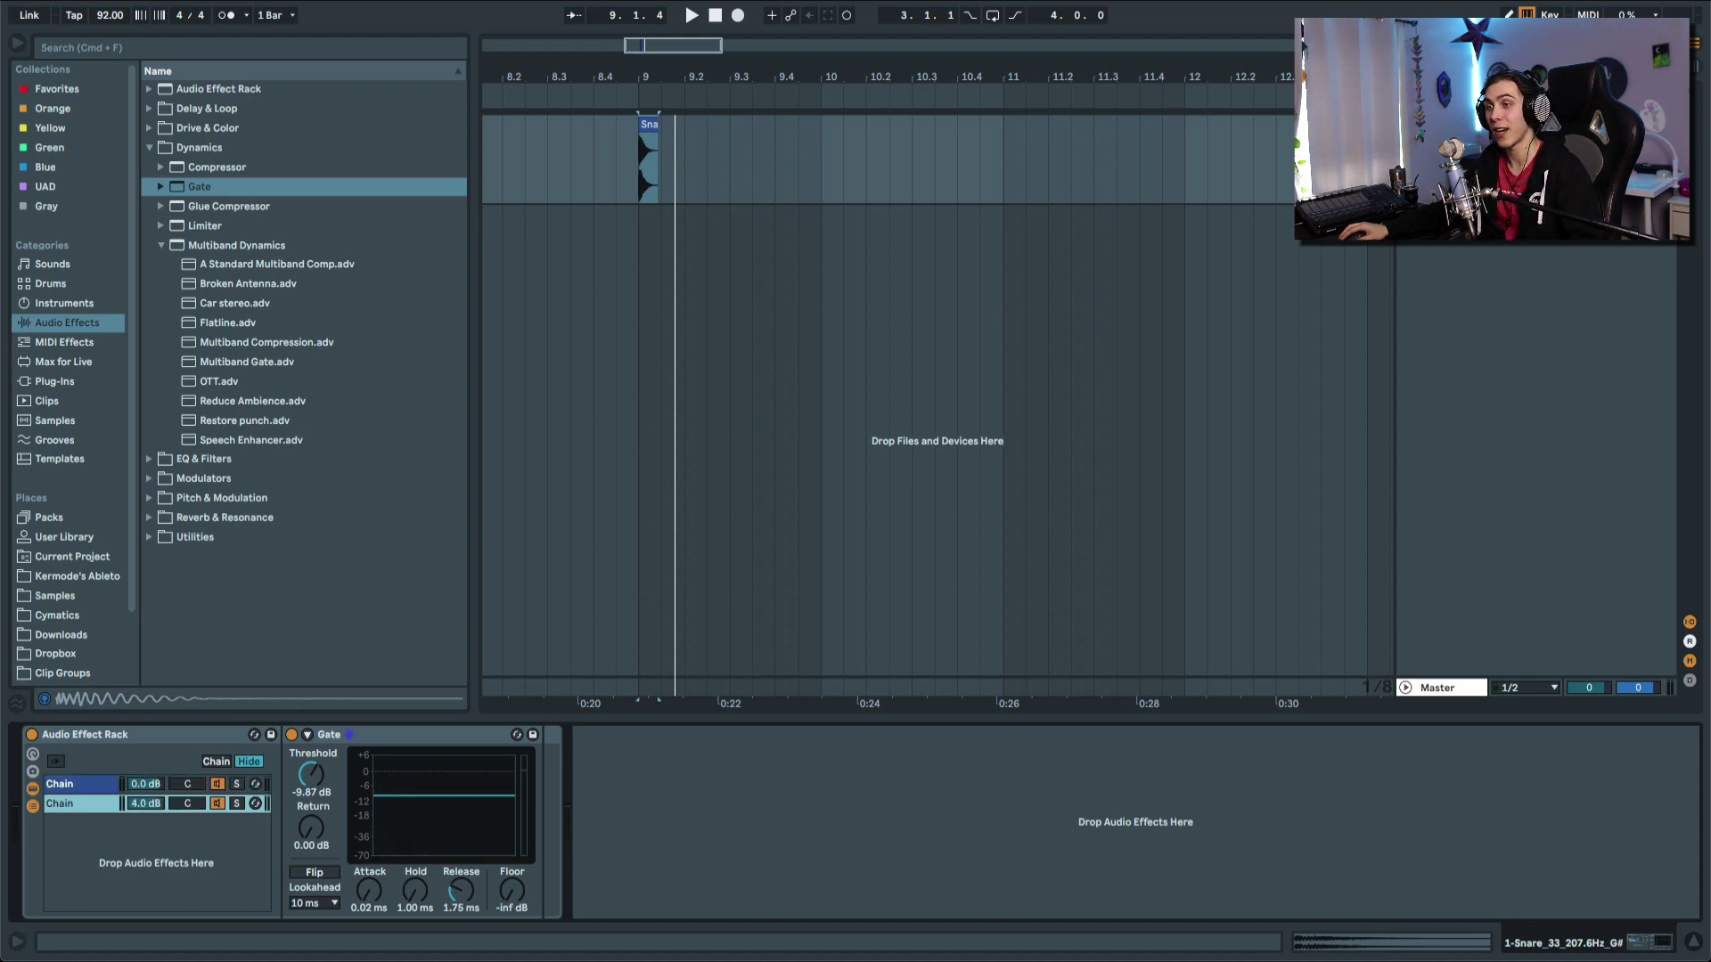
drag(146, 803, 205, 803)
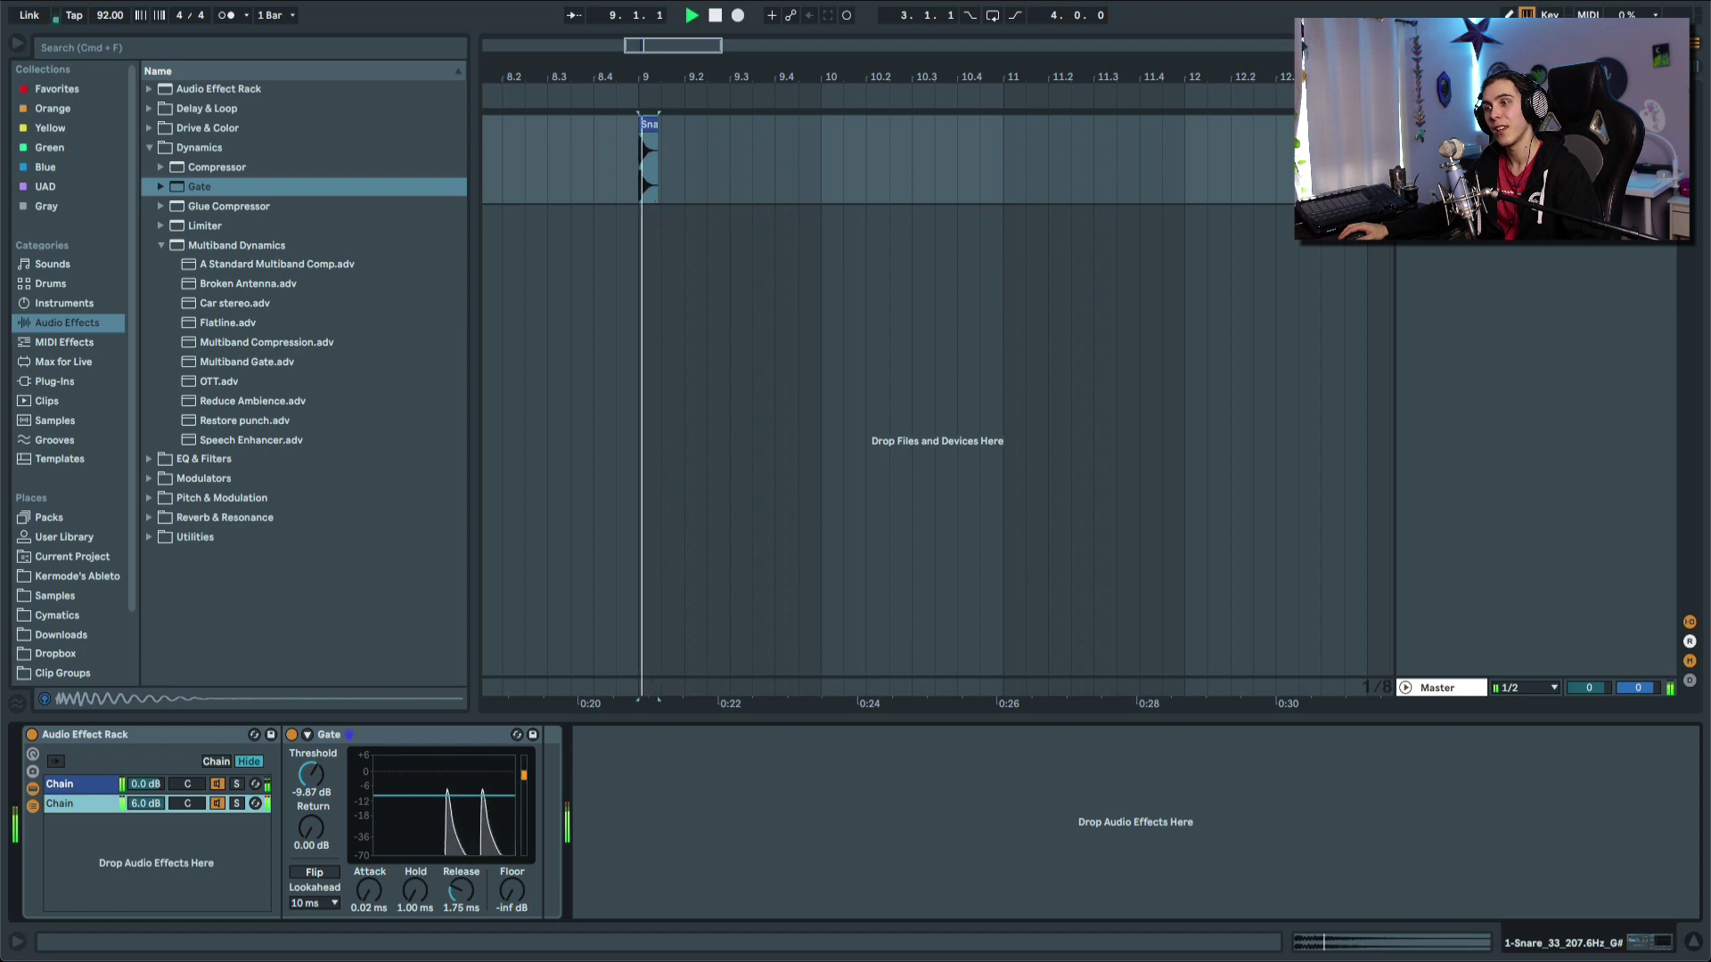
Step: Replace the Gate rack with a Saturator on the snare track, with Soft Clip on and Drive at 0.00 dB
key(Delete)
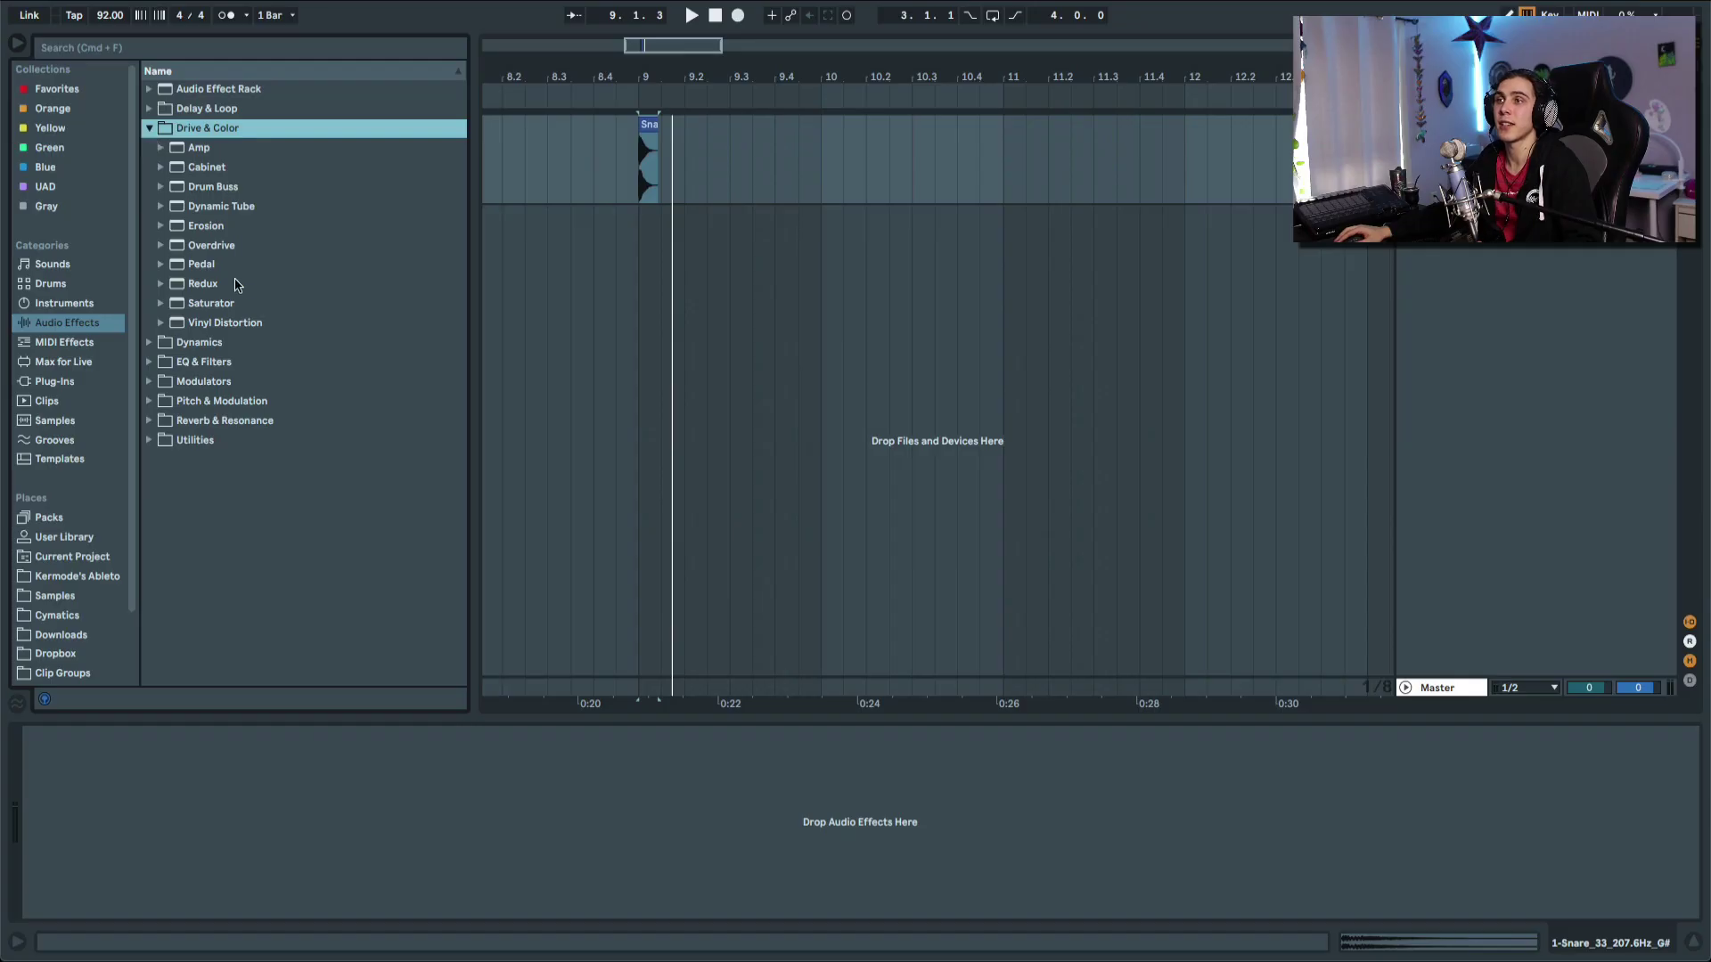
drag(212, 303, 548, 178)
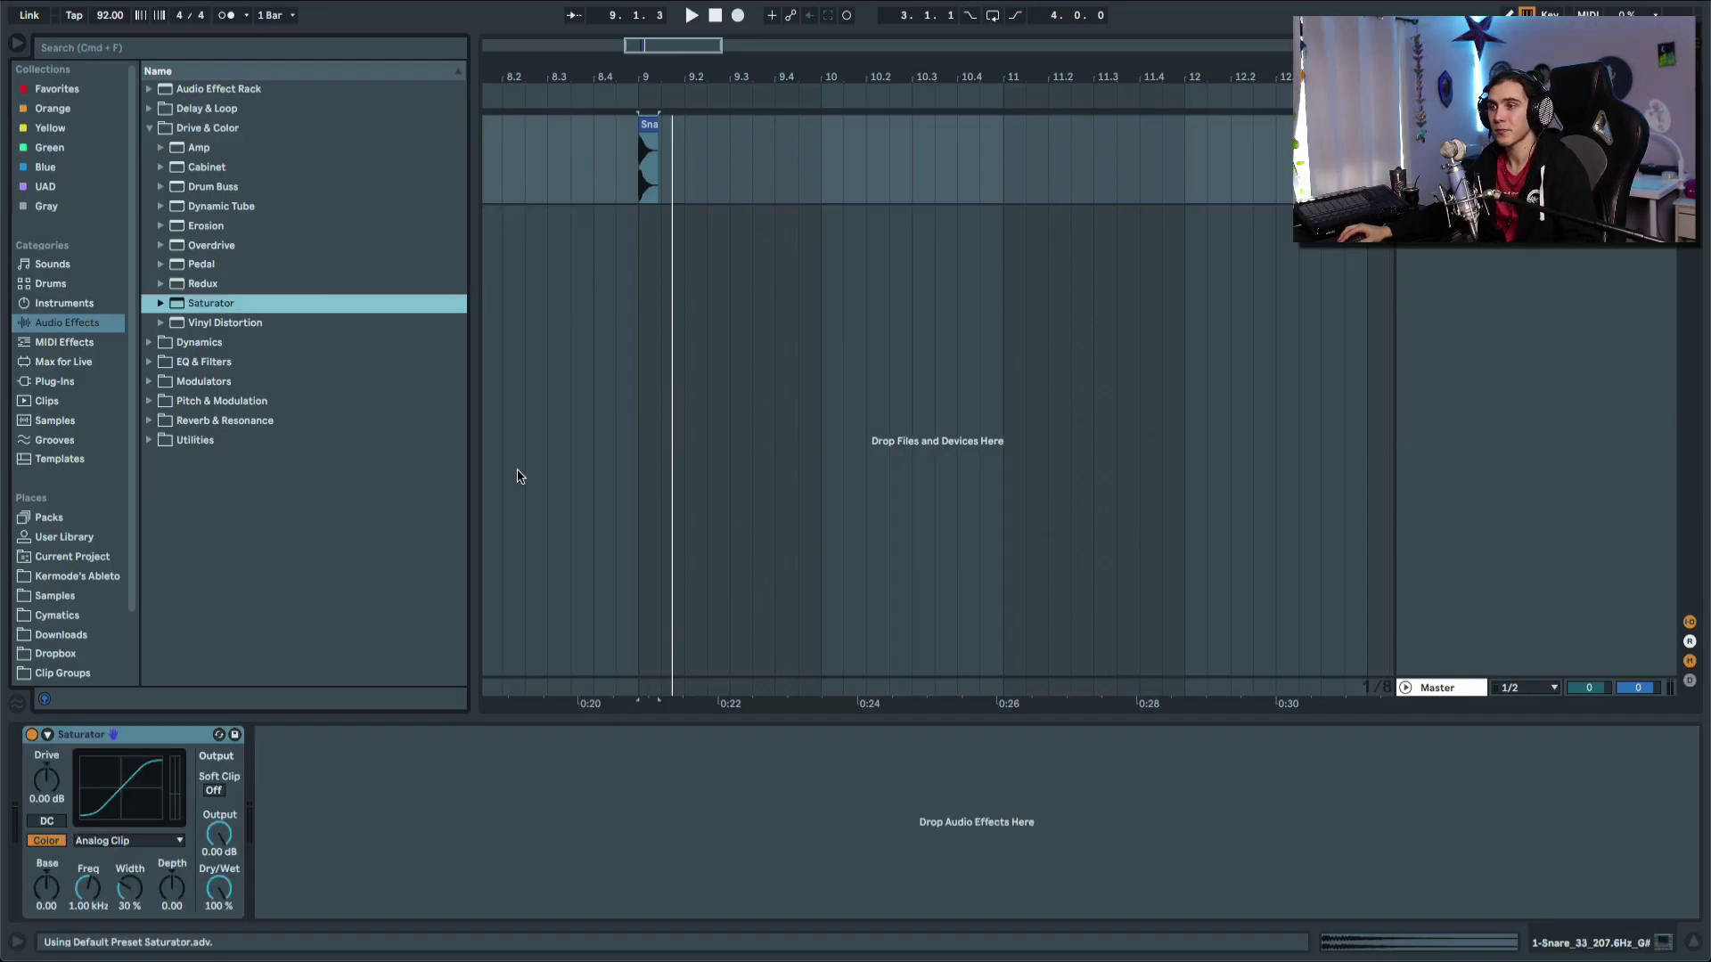
click(214, 790)
drag(55, 775, 55, 806)
key(BackSpace)
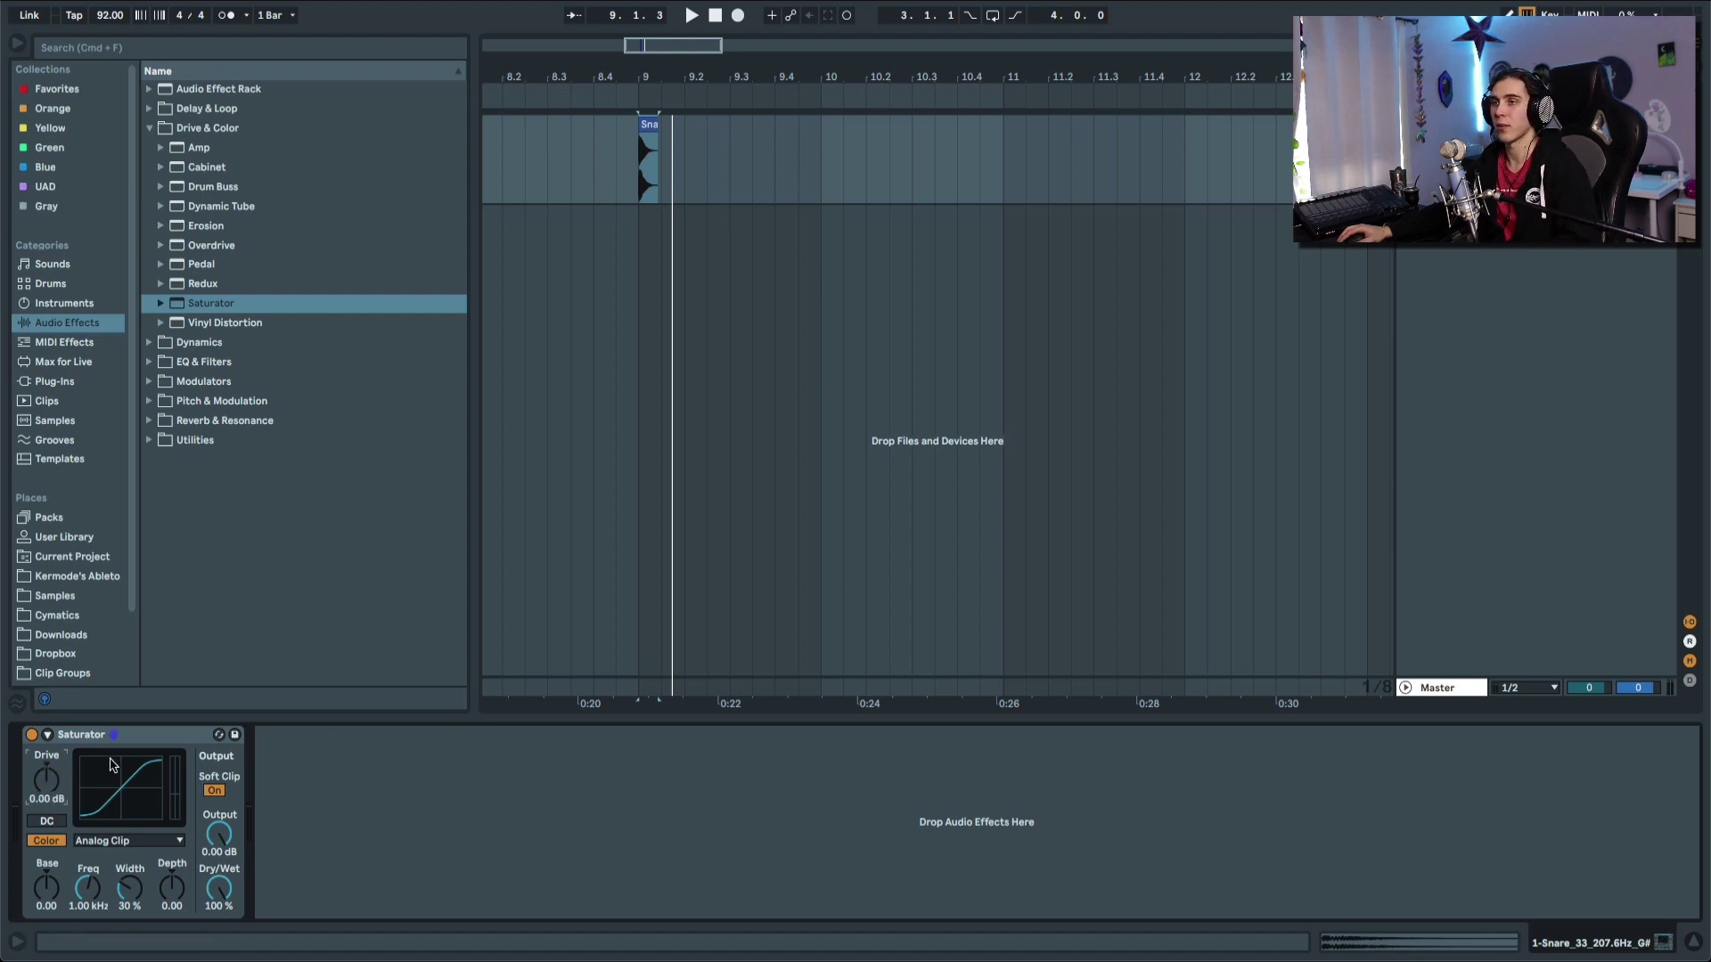
Step: Raise the Saturator's Drive to 10.3 dB while playing the snare
key(space)
drag(47, 779, 46, 739)
key(space)
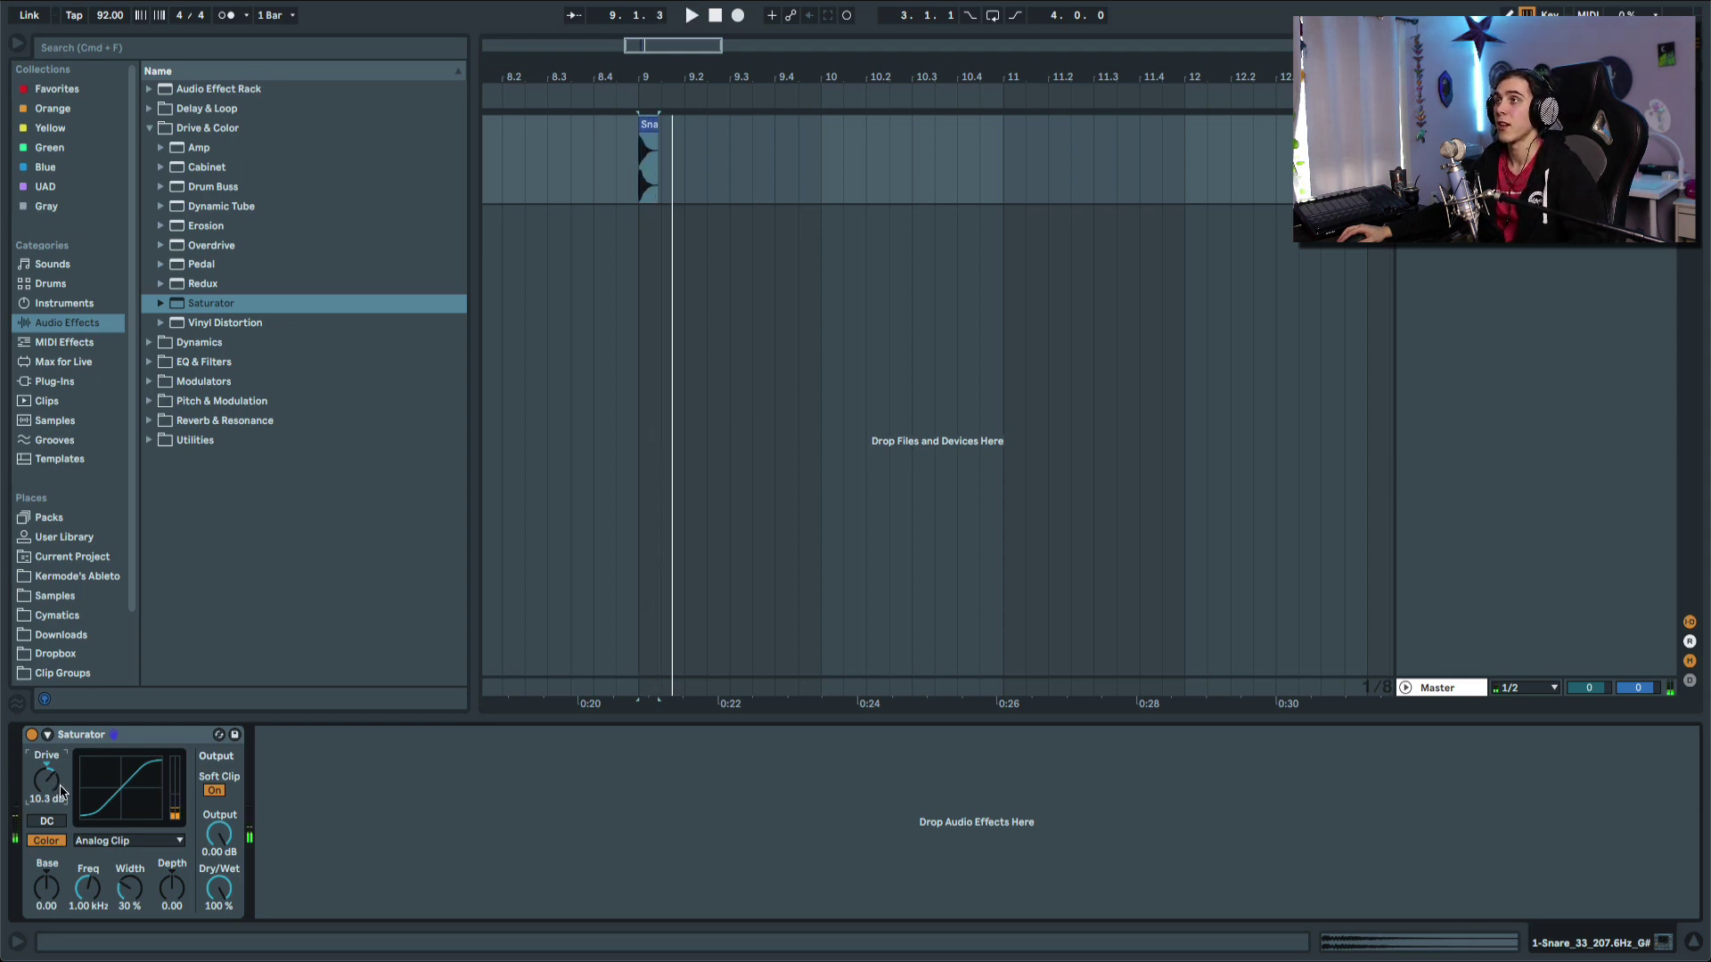
Step: Show the Session View mixer, bypass the Saturator and play the snare to check its unprocessed peak level
key(Tab)
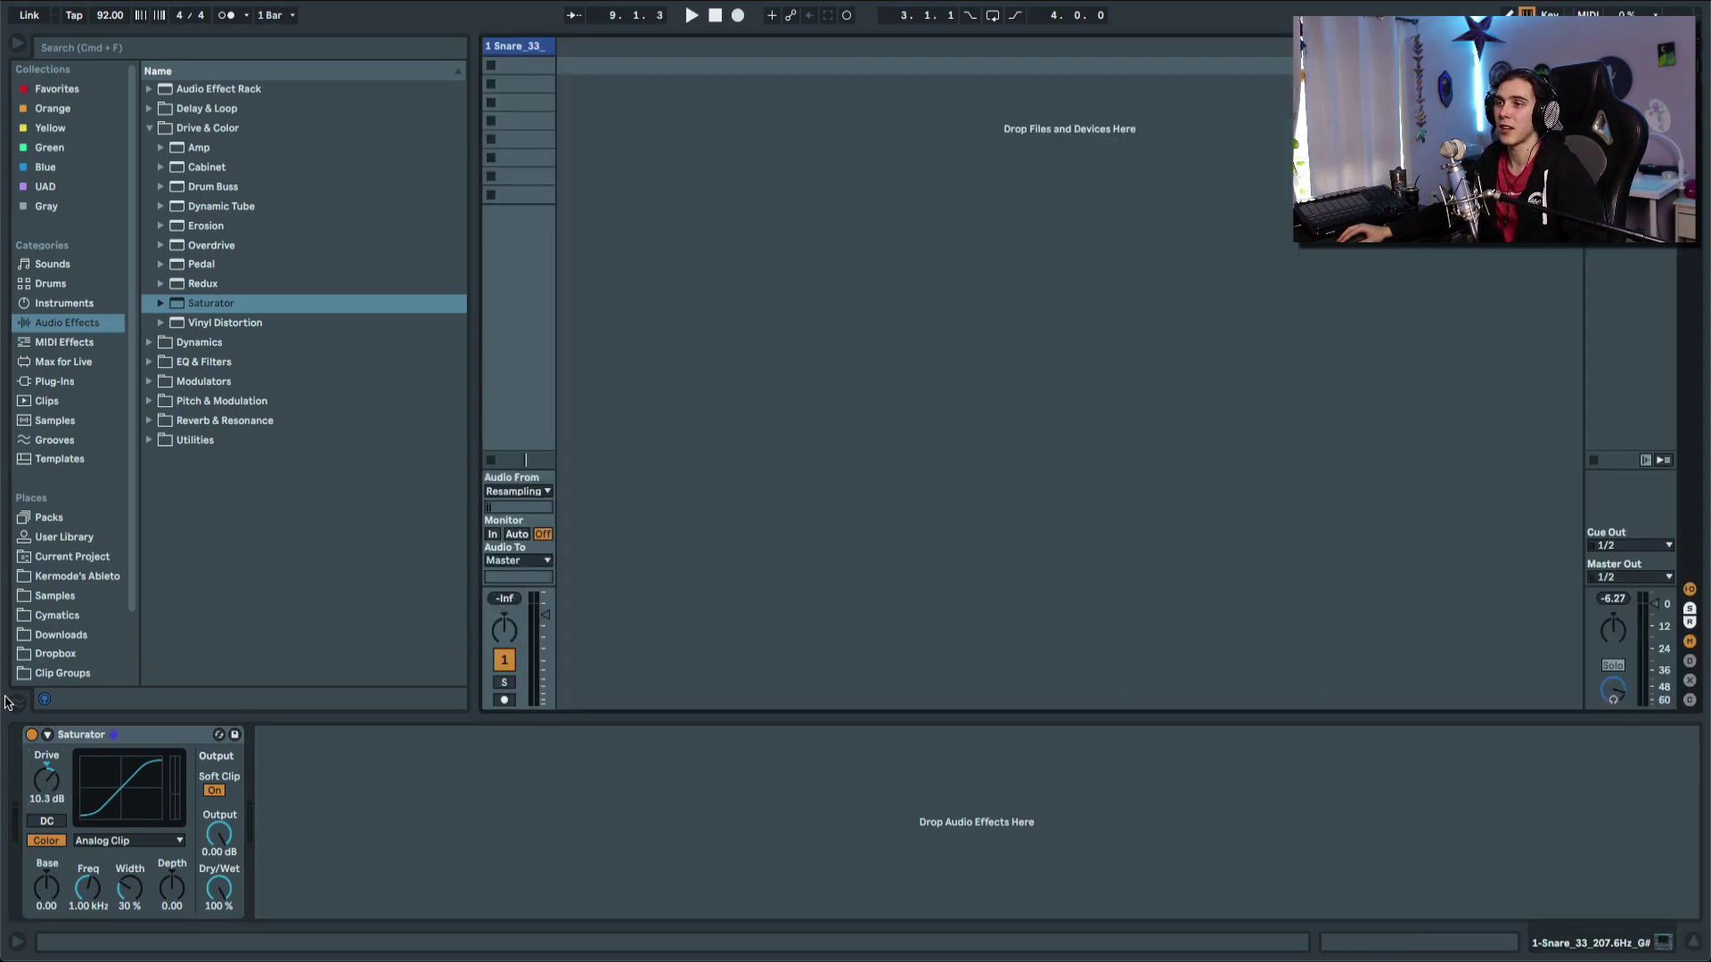
click(31, 735)
key(Tab)
key(Tab)
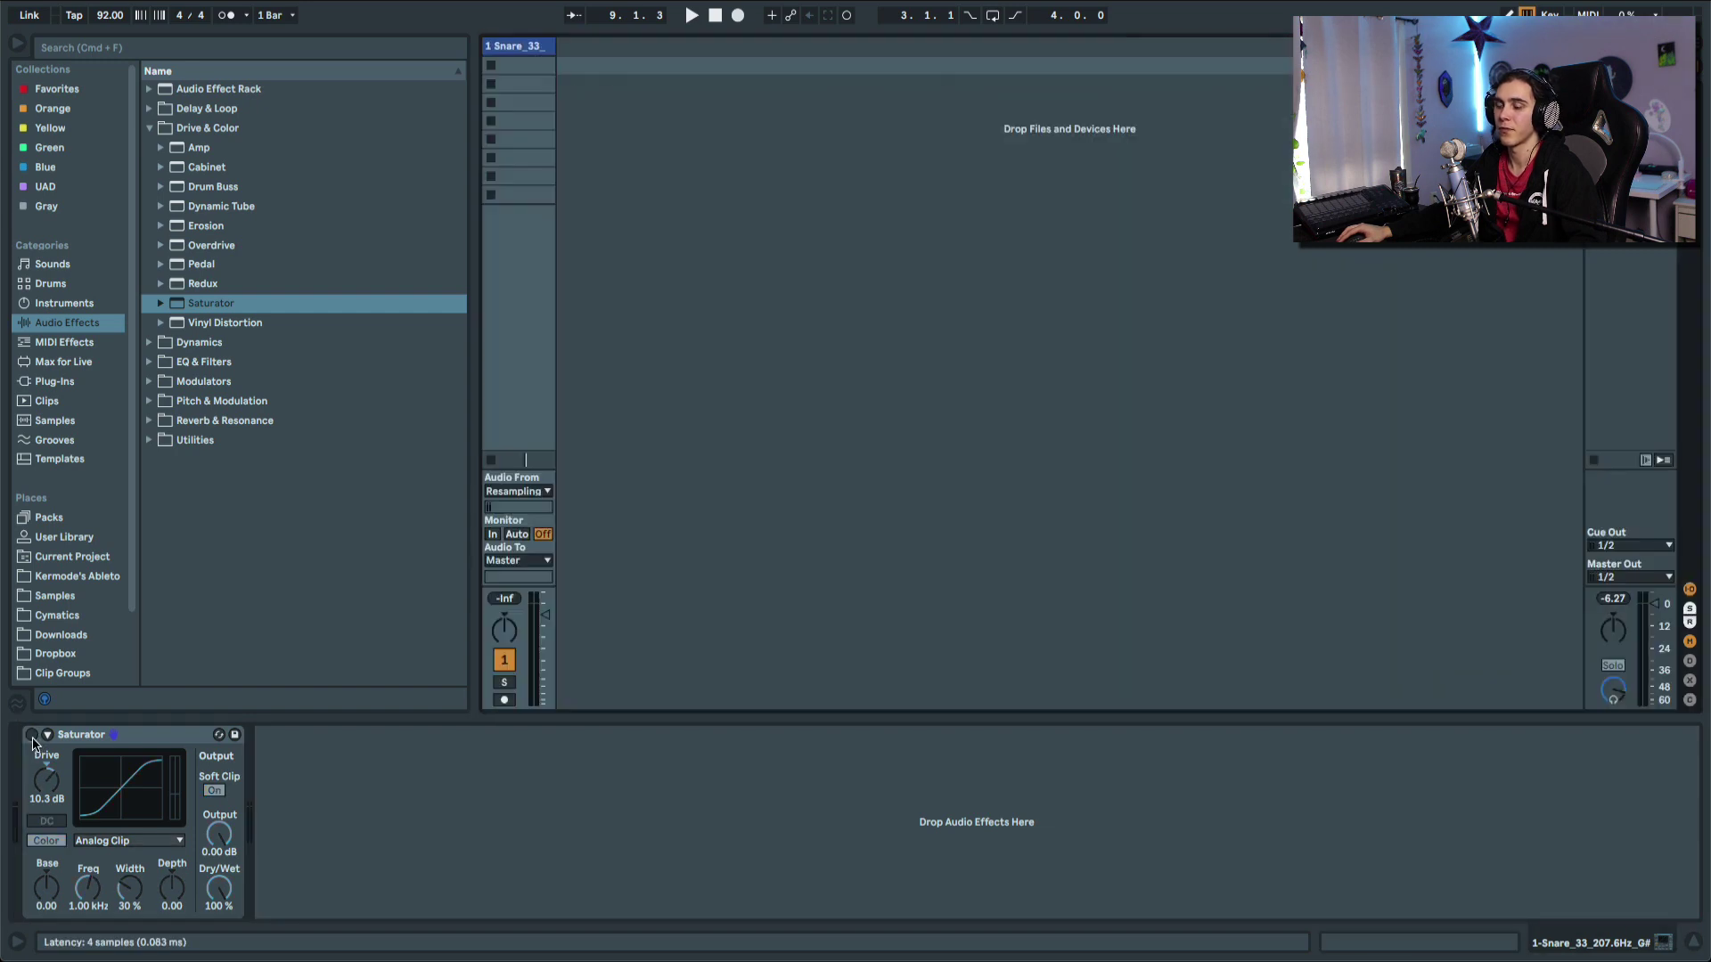
key(space)
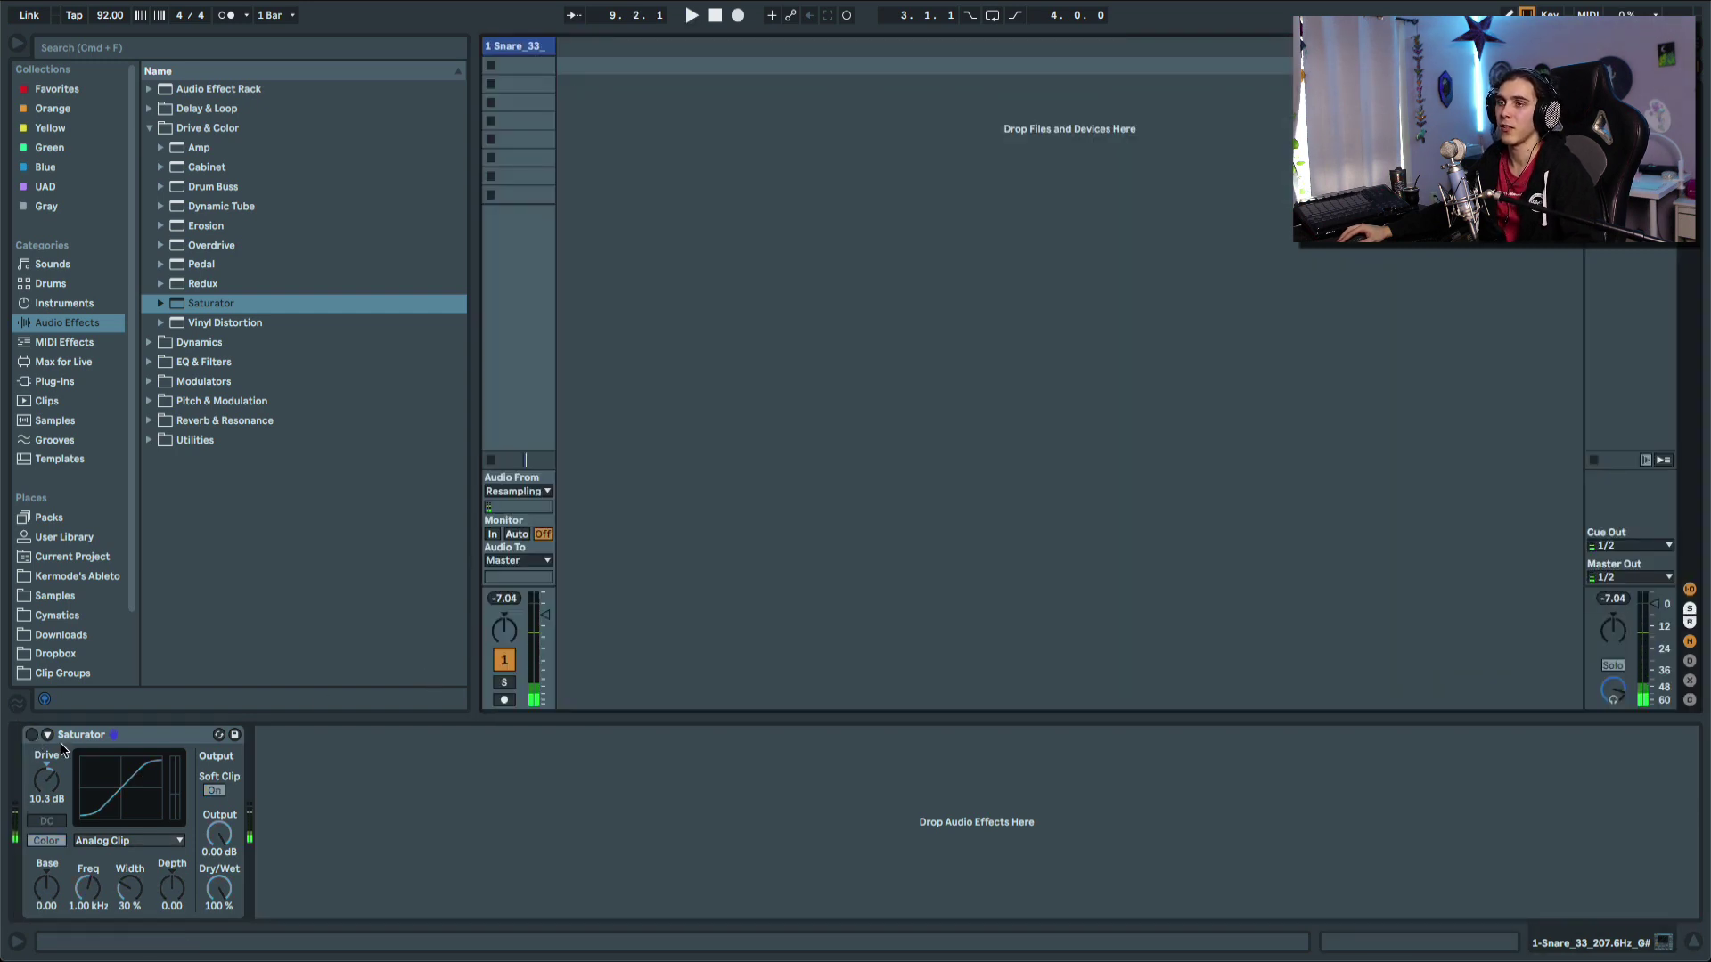
Step: Turn the Saturator back on, lower its Output to -0.80 dB, and compare the snare with and without it
click(31, 734)
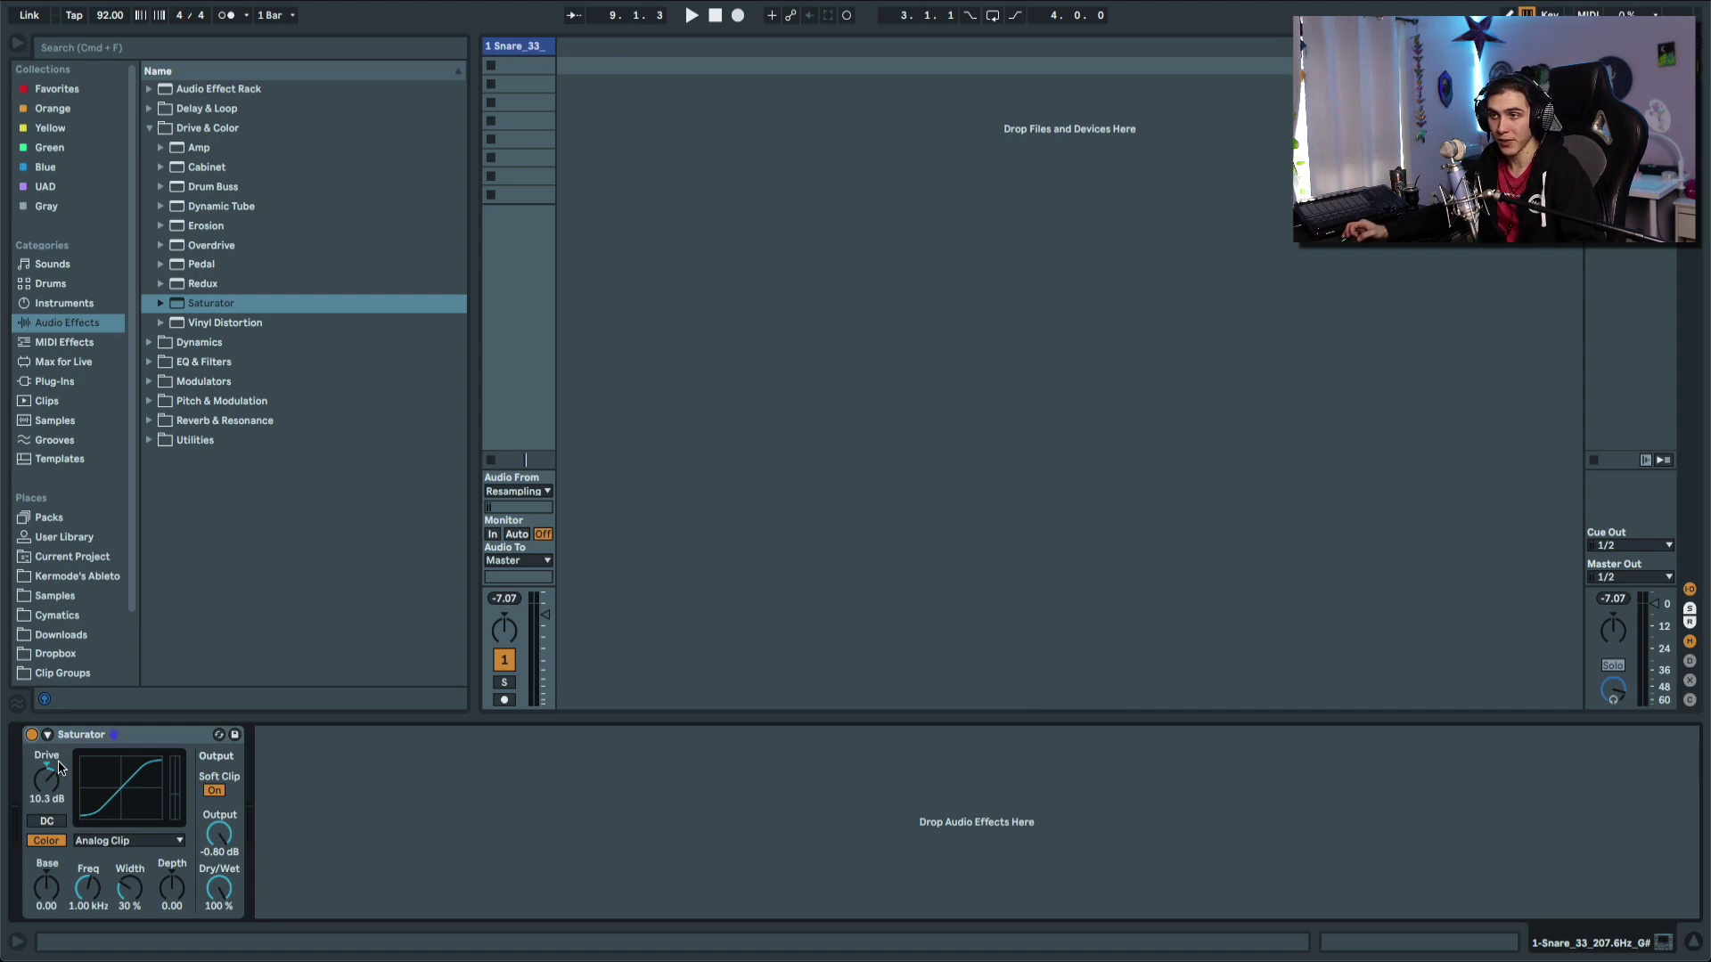
key(space)
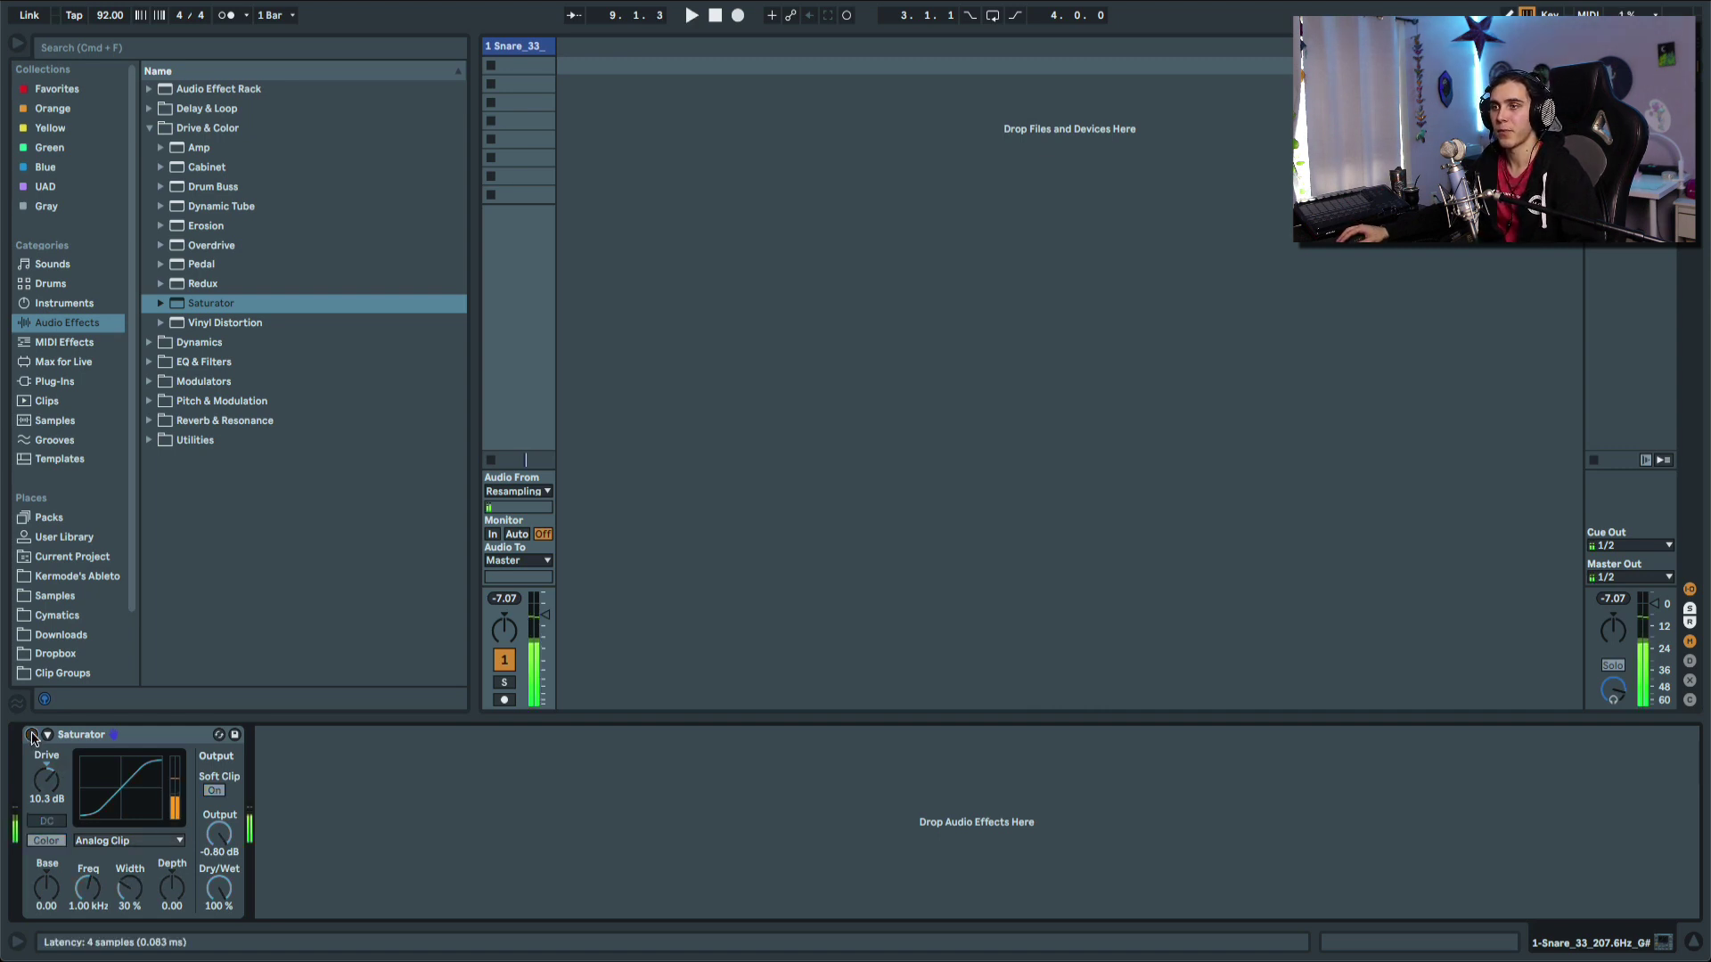
key(space)
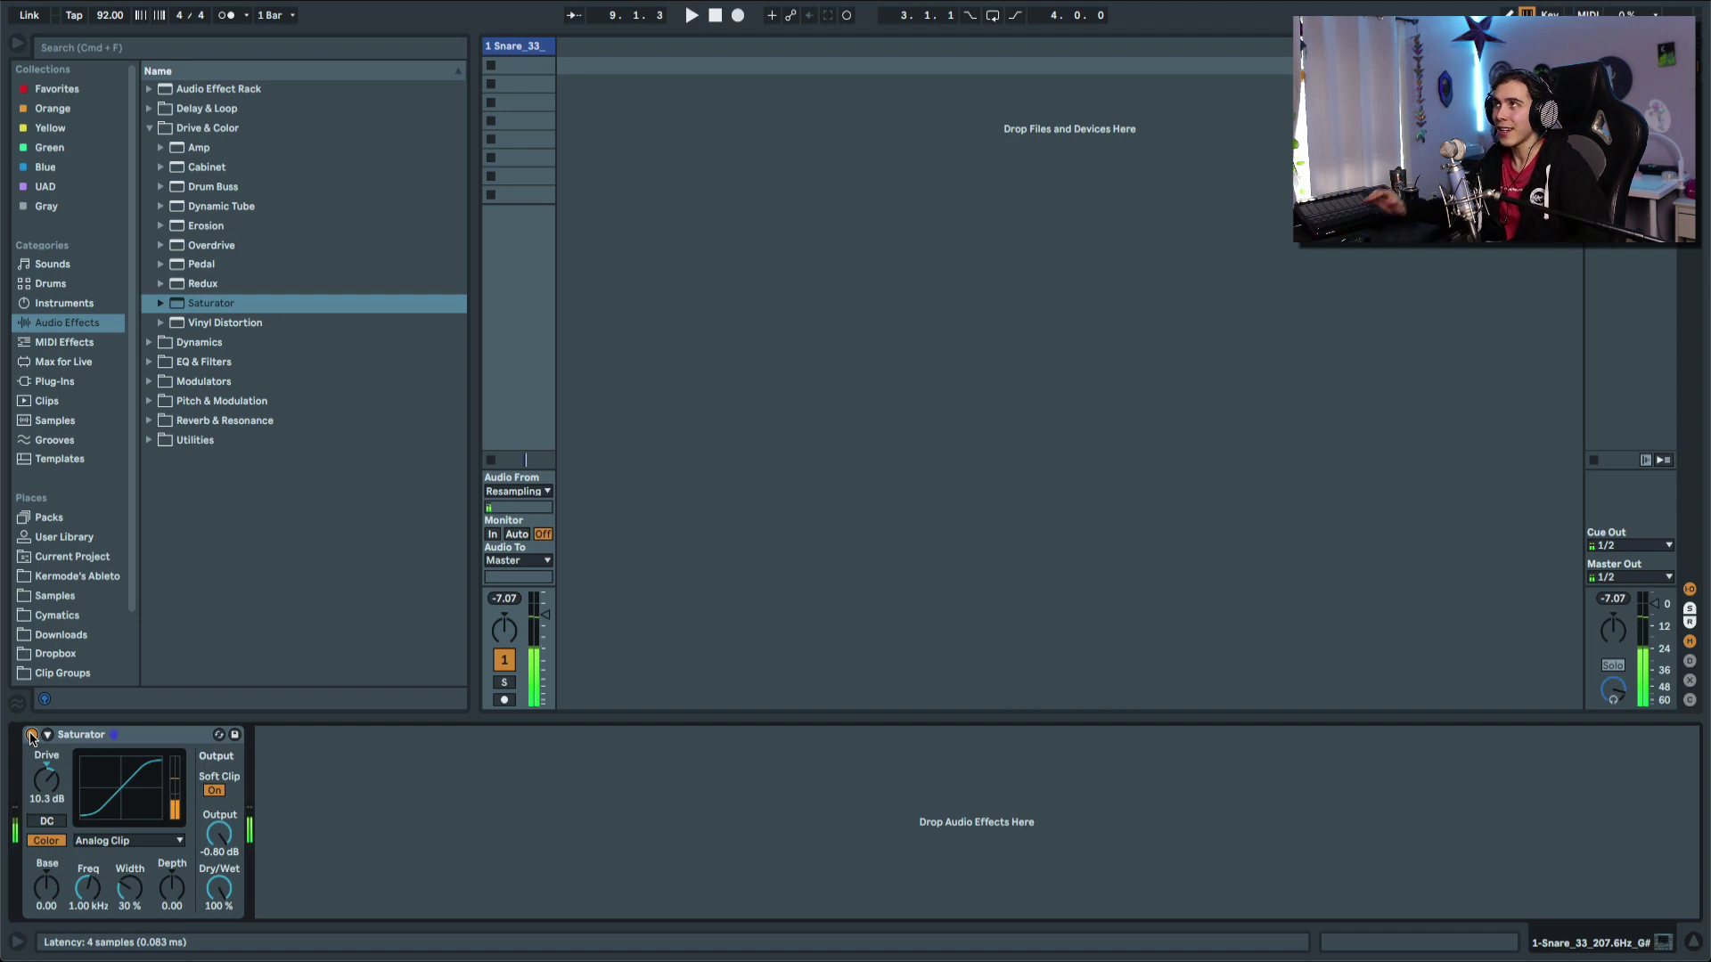